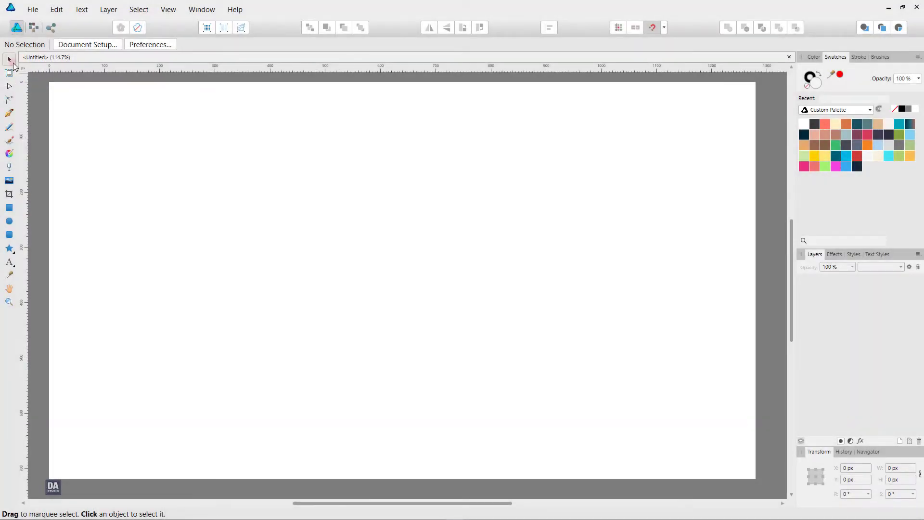
Step: Draw a 1280×720 px light grey rectangle over the whole page and lock it as the background
click(9, 208)
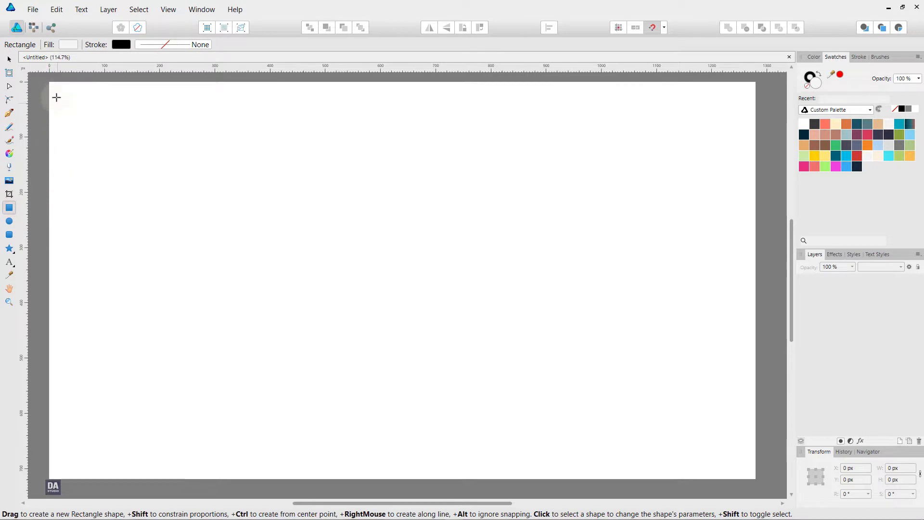
drag(50, 82, 757, 468)
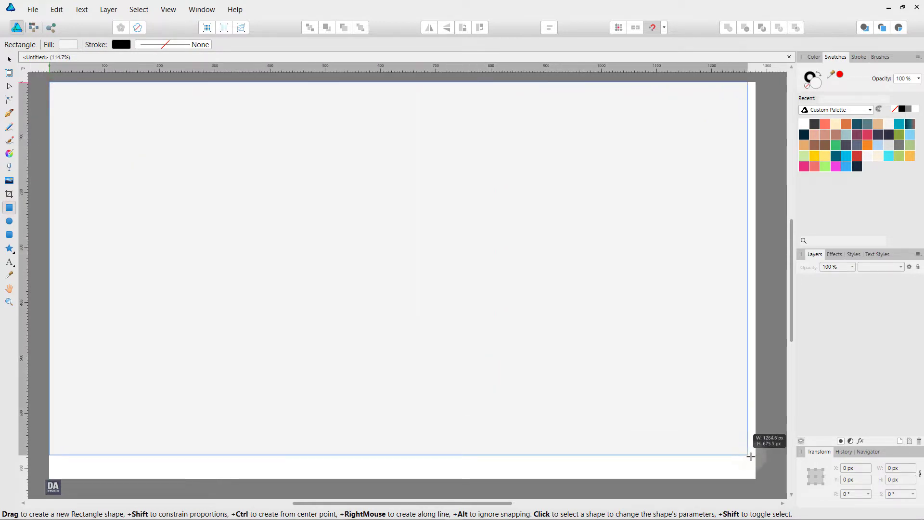
drag(757, 468, 757, 479)
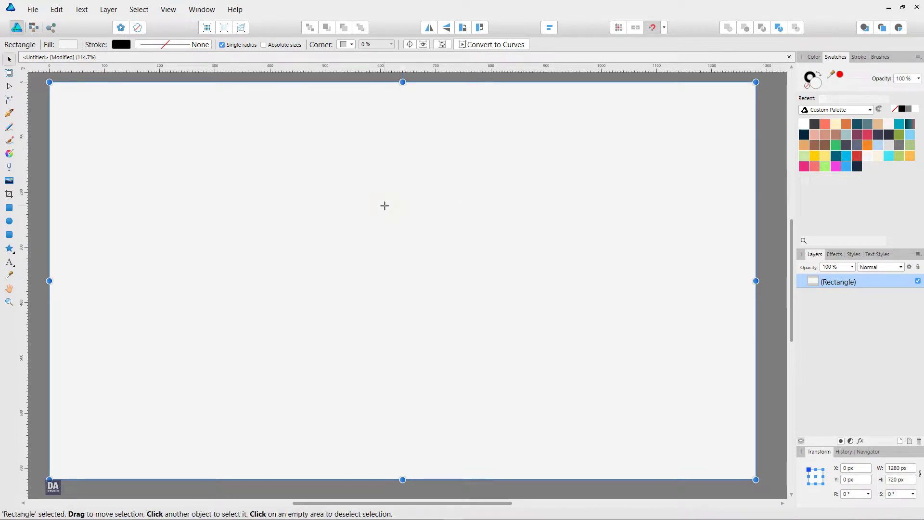
key(v)
click(918, 267)
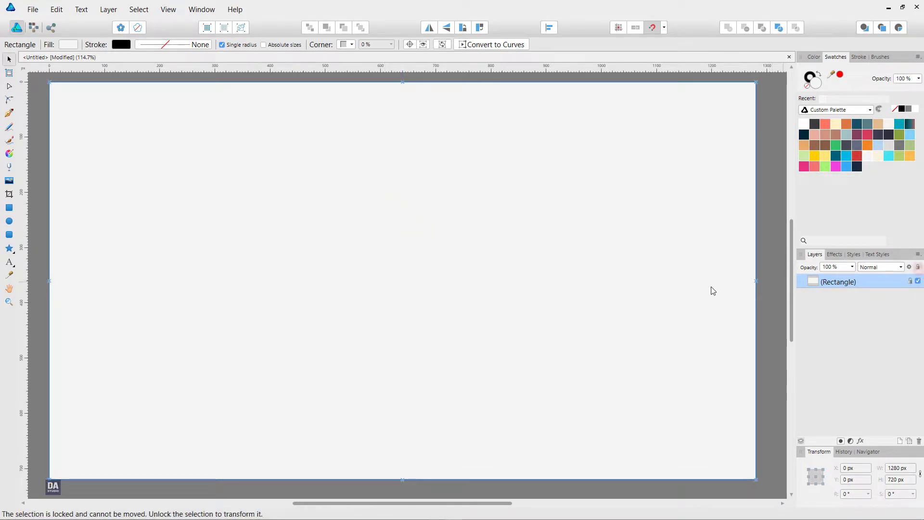
click(736, 291)
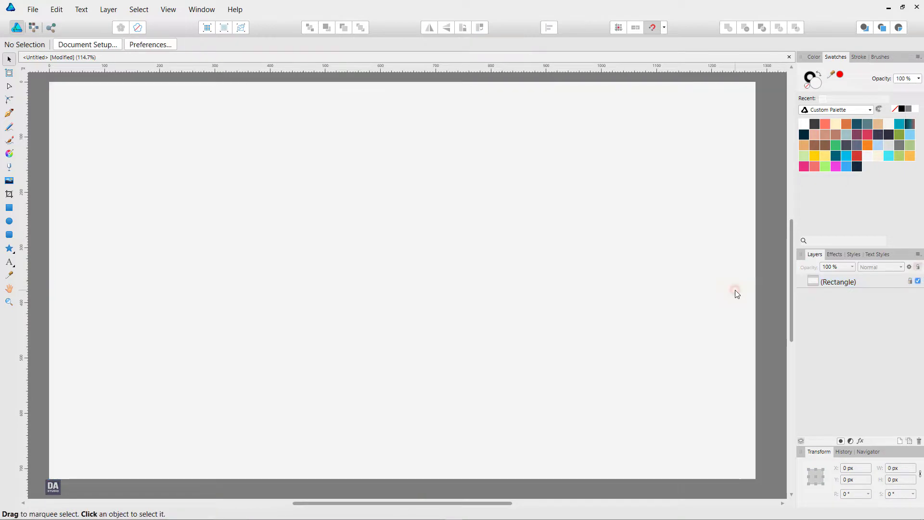
Step: Draw a white 217.9 px circle at the page centre
click(9, 222)
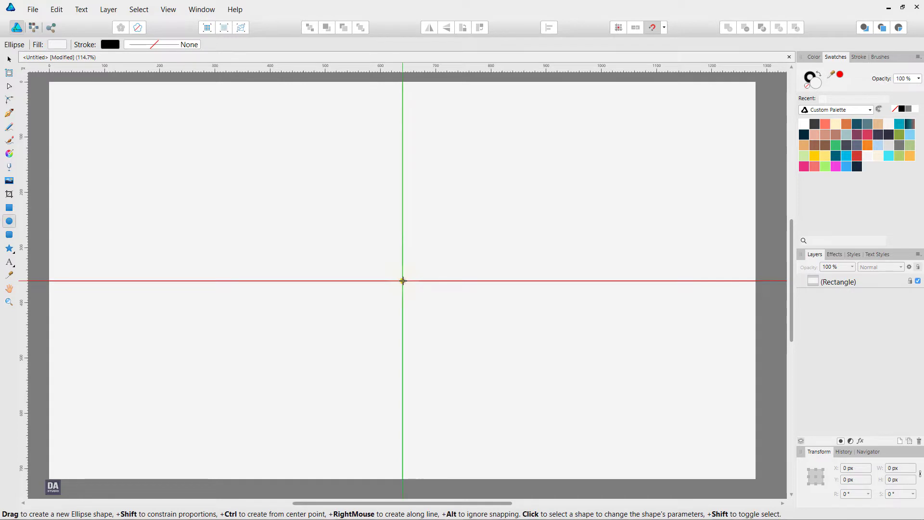
drag(402, 281, 482, 341)
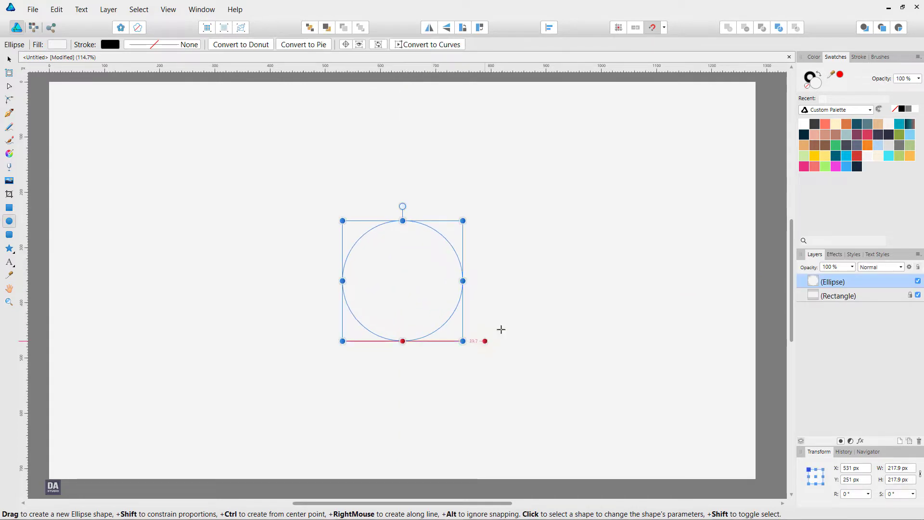
click(915, 109)
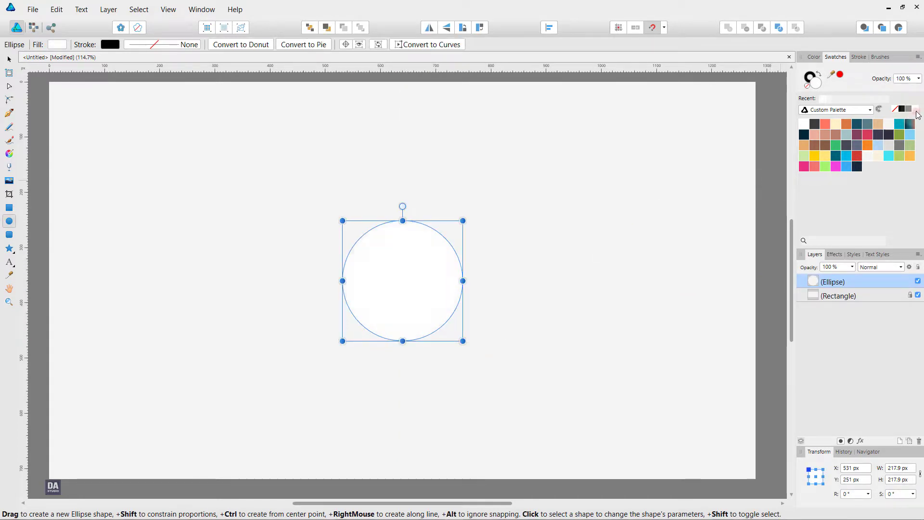
key(v)
click(617, 265)
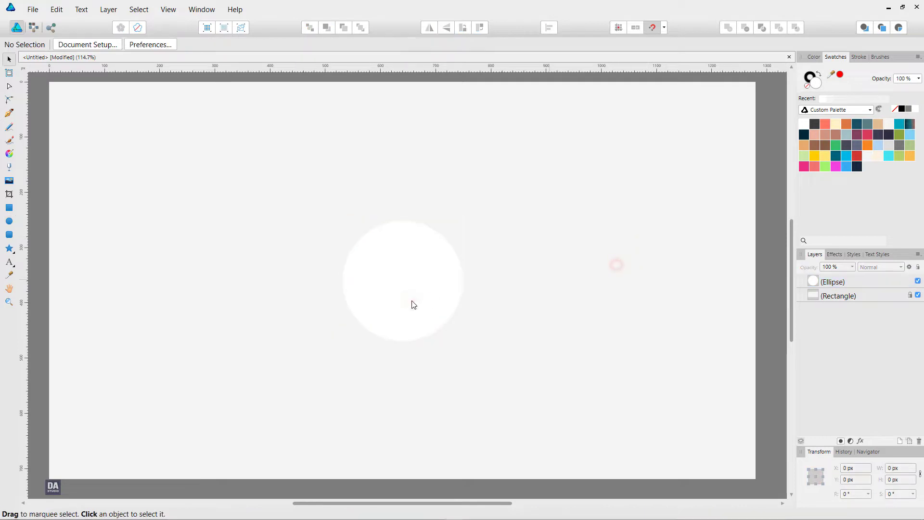
Step: Select the white circle's layer and bring up its Layer Effects
click(413, 303)
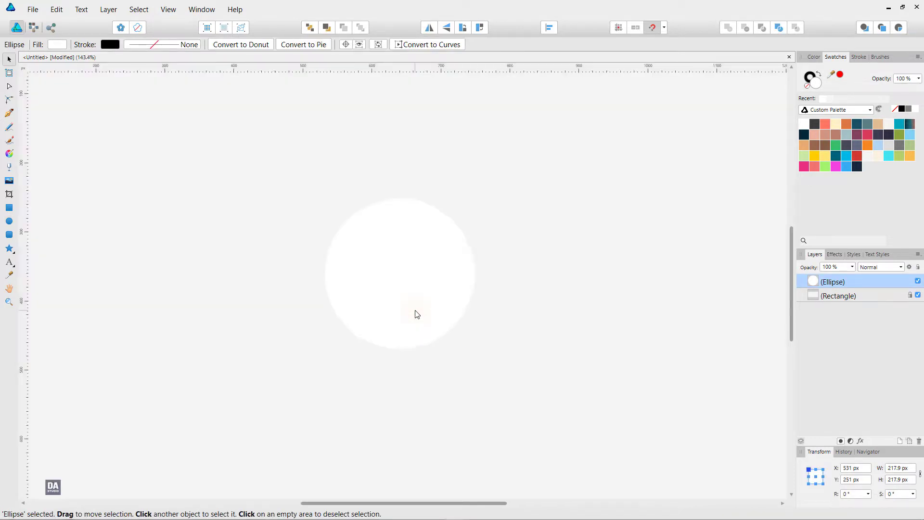
ctrl+scroll(415, 308, up, 3)
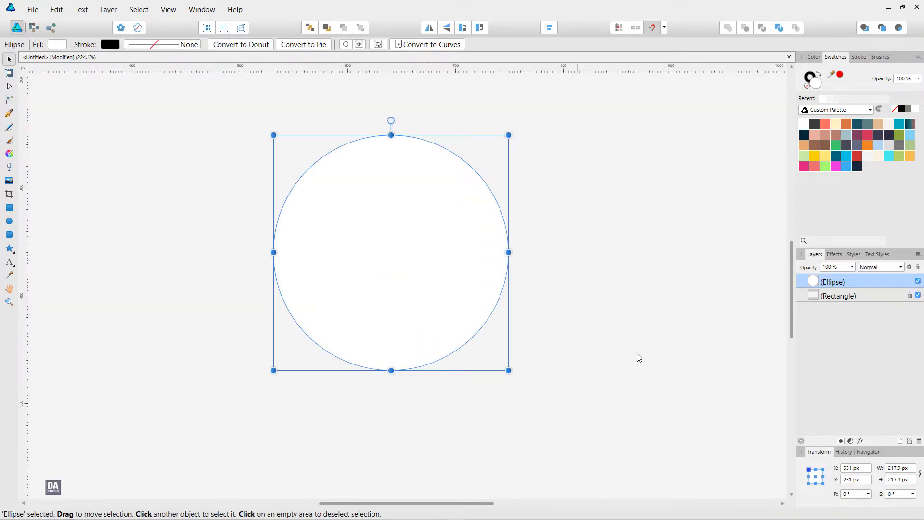
right_click(860, 282)
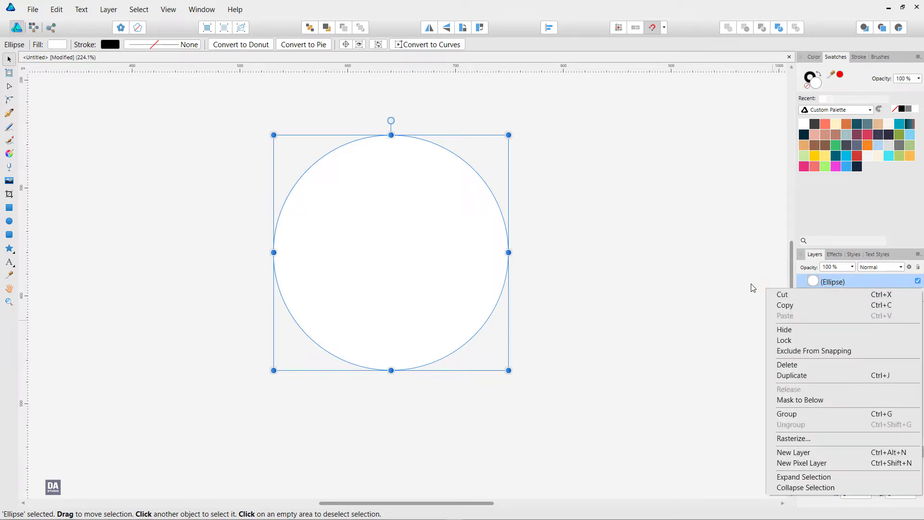
click(853, 284)
click(853, 283)
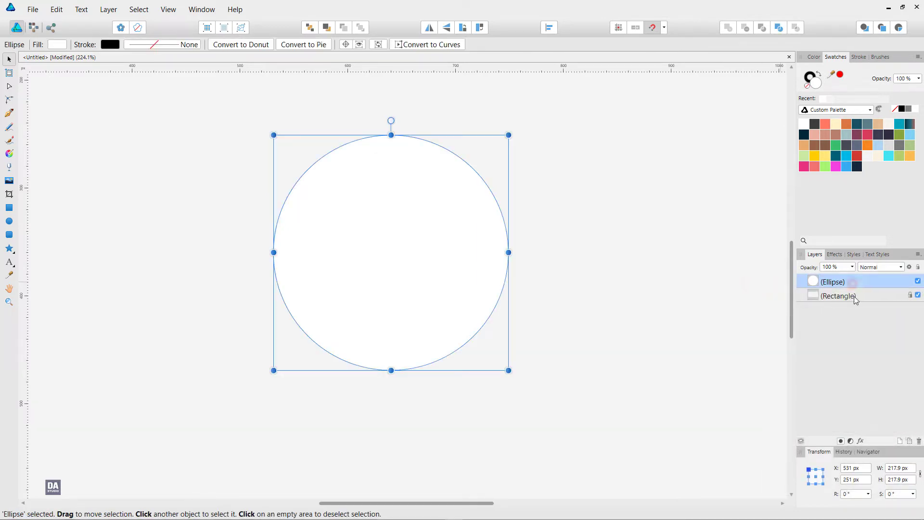
click(861, 441)
Step: Add a Multiply outer shadow to the white circle with 8.5 px radius and 26% opacity
drag(501, 131, 719, 139)
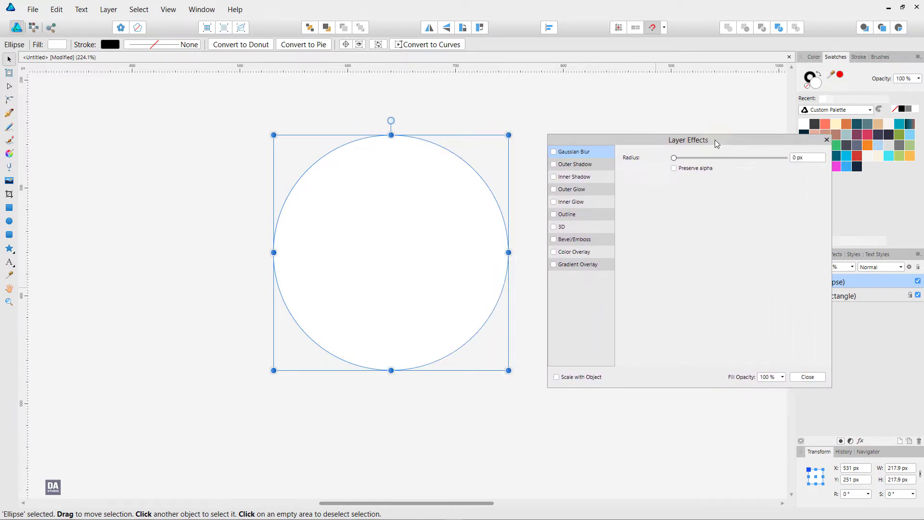
click(610, 166)
mouse_move(677, 183)
mouse_down()
mouse_move(737, 184)
mouse_move(674, 192)
mouse_move(683, 206)
mouse_move(703, 206)
mouse_move(674, 206)
mouse_move(686, 203)
mouse_up()
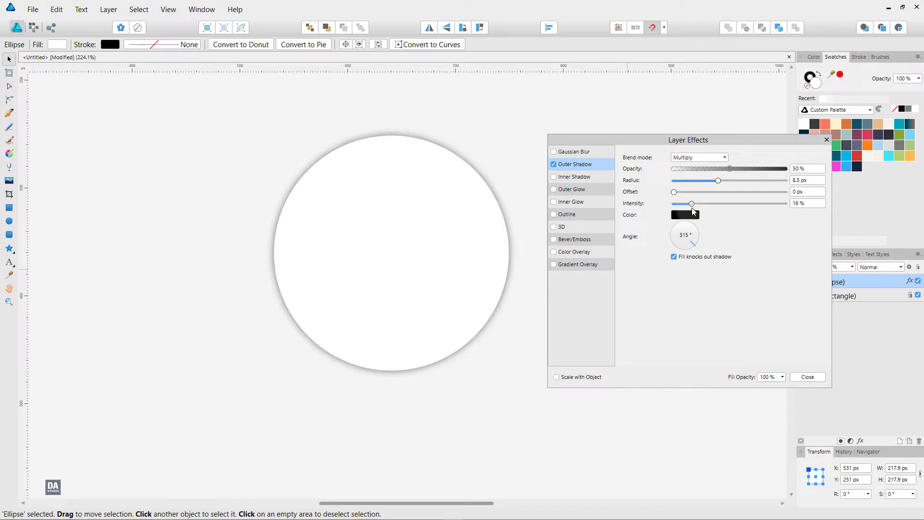
drag(730, 169, 703, 169)
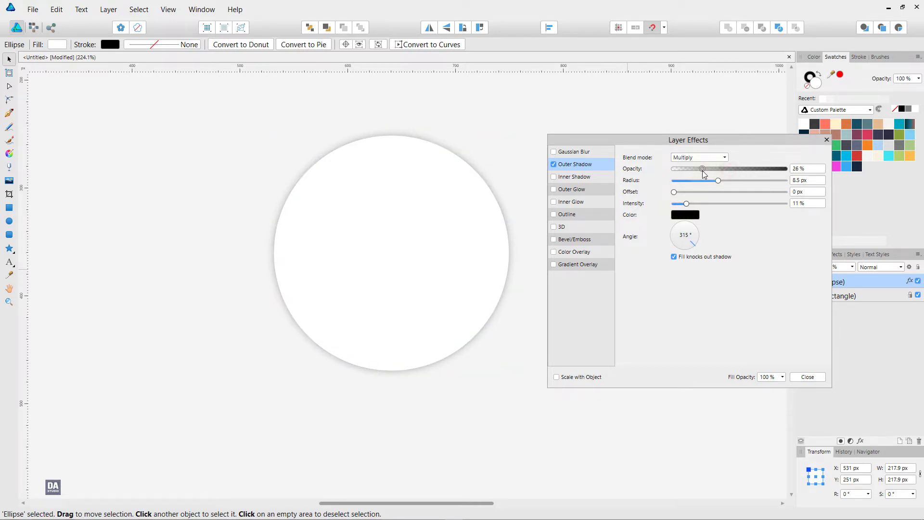
click(803, 380)
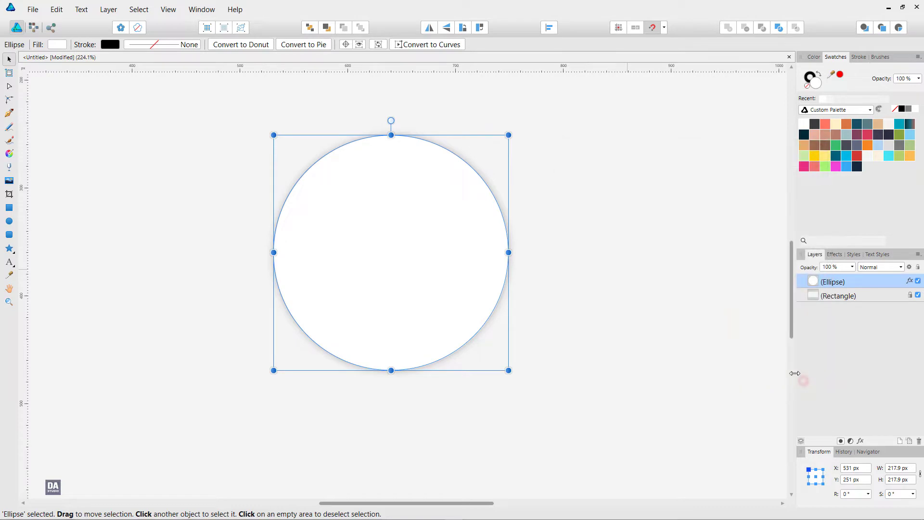
click(677, 272)
click(414, 265)
Step: Fill the circle with a diagonal linear gradient from white to light grey (lightness 91)
click(9, 154)
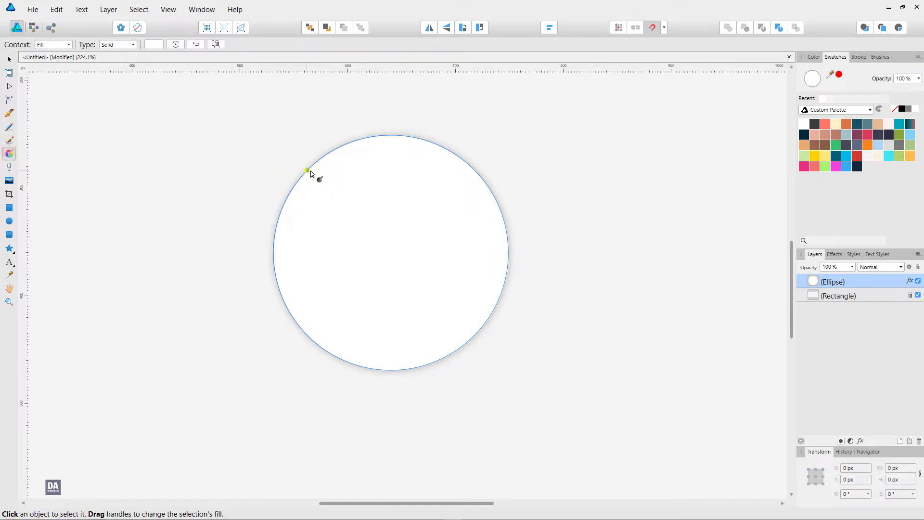
mouse_move(310, 168)
mouse_down()
mouse_move(404, 248)
mouse_move(476, 334)
mouse_move(465, 344)
mouse_up()
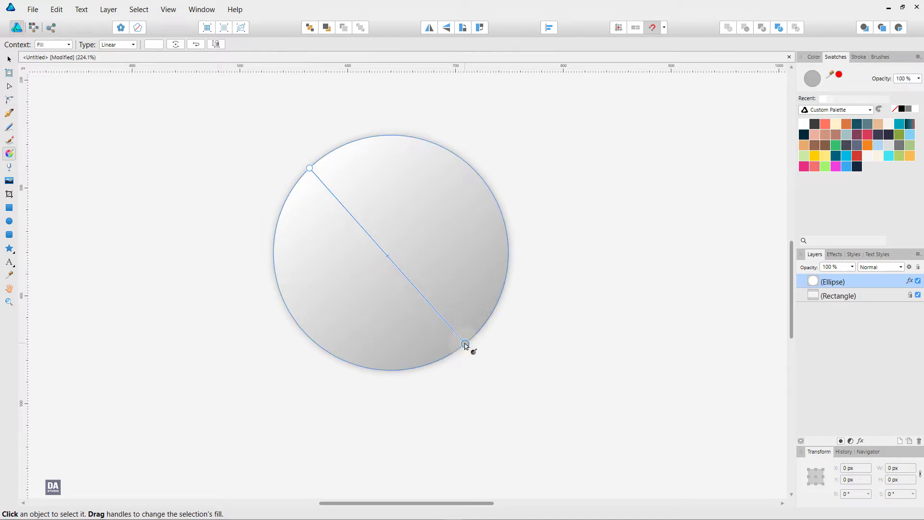
click(160, 47)
click(229, 87)
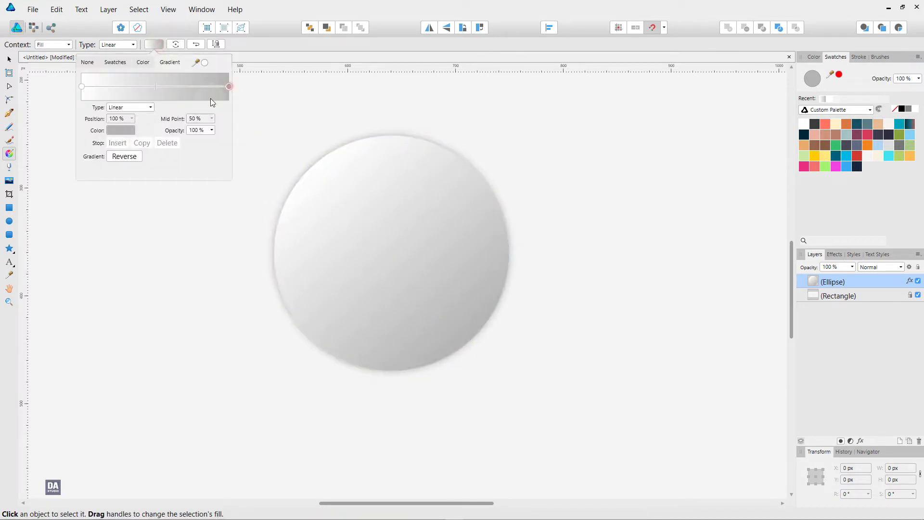
click(120, 130)
drag(106, 202, 101, 216)
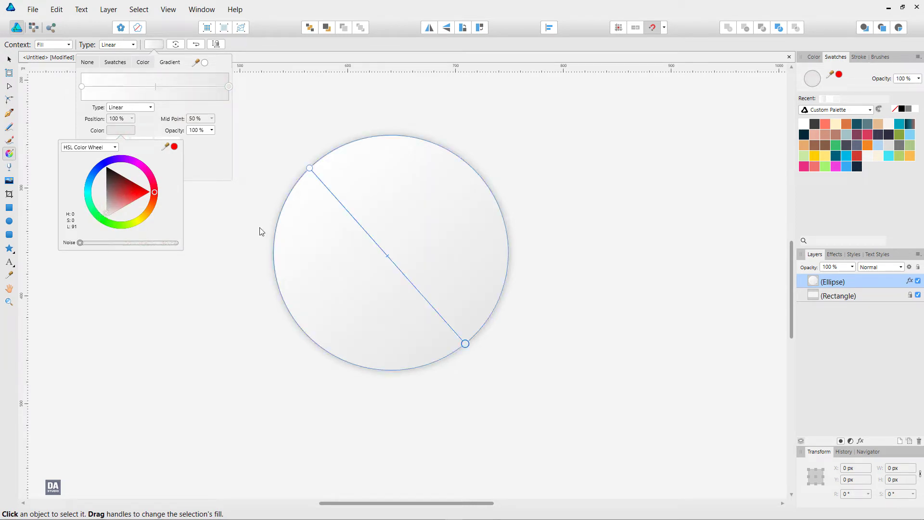
click(365, 248)
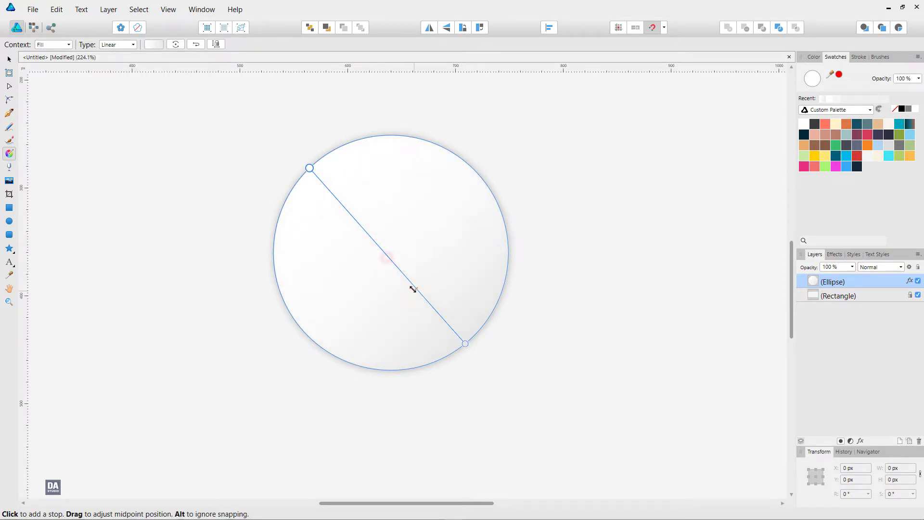
key(v)
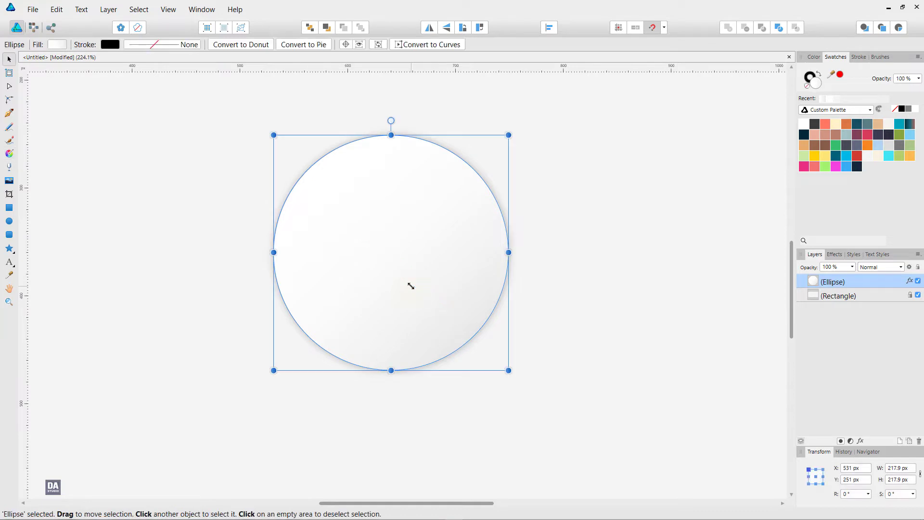
click(653, 324)
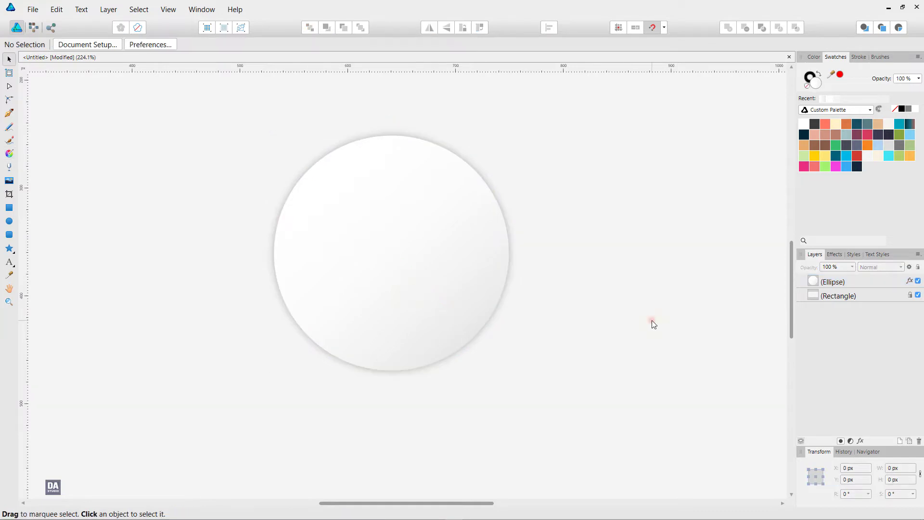
Step: Duplicate the gradient circle, remove the copy's outer shadow and rotate it about 30°
click(469, 306)
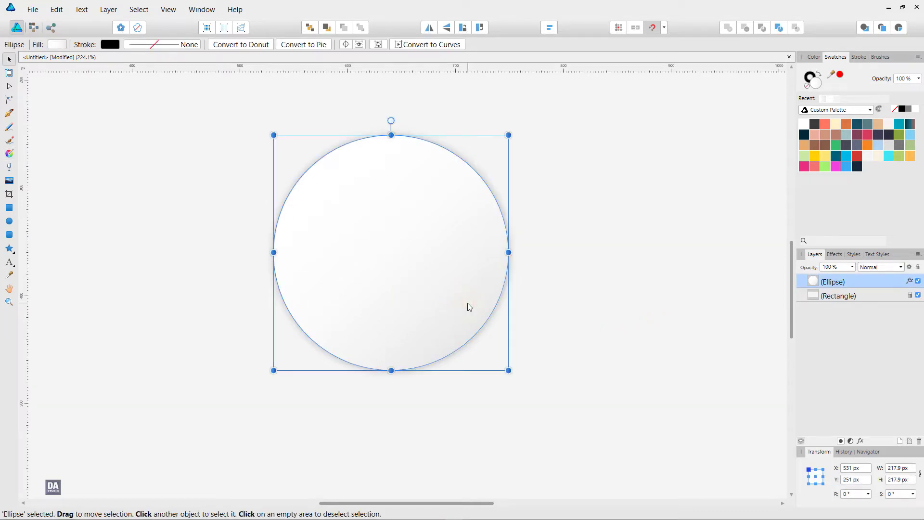
right_click(872, 282)
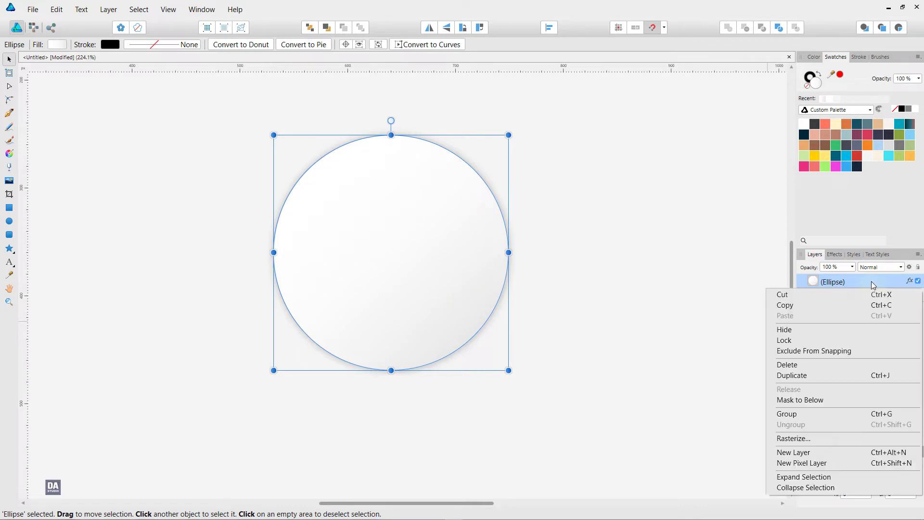
click(825, 374)
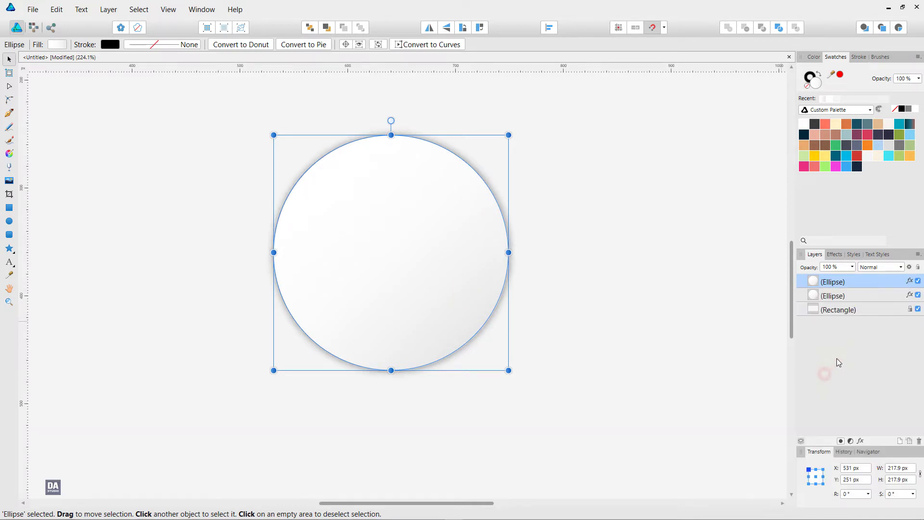
click(909, 282)
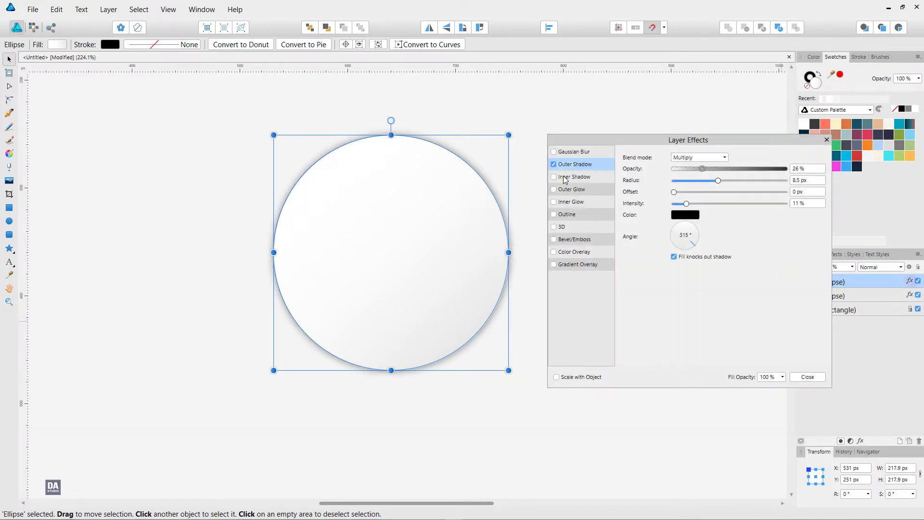
click(554, 165)
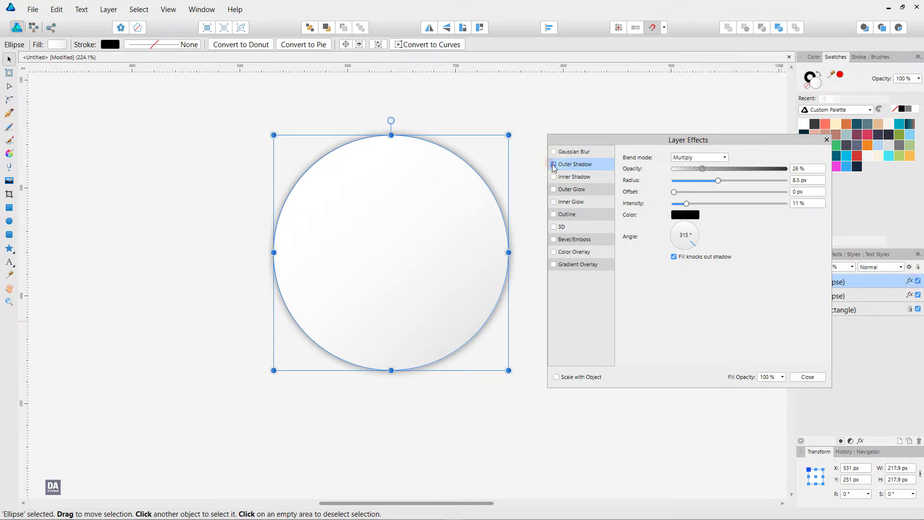
click(797, 378)
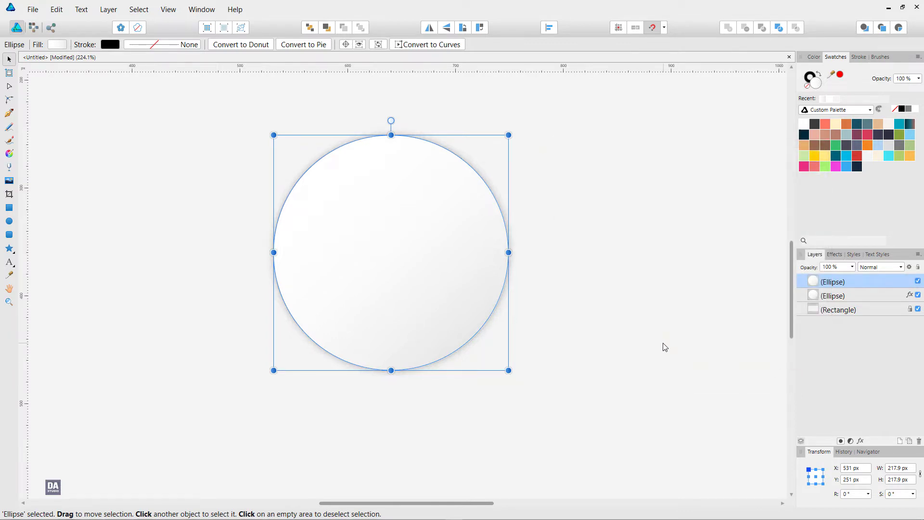
mouse_move(513, 374)
mouse_down()
mouse_move(562, 277)
mouse_move(384, 141)
mouse_move(367, 148)
mouse_up()
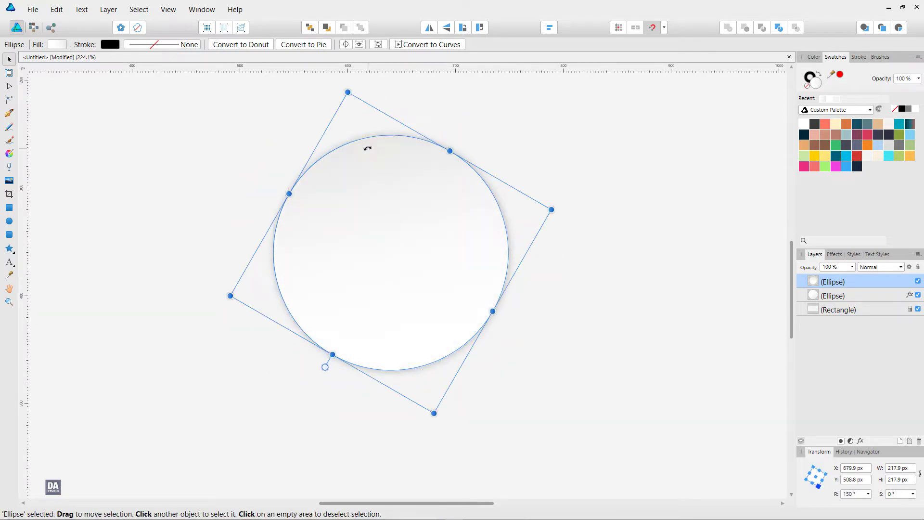
Step: Rotate the top circle to about 174°, toggling its visibility to compare shading
click(606, 178)
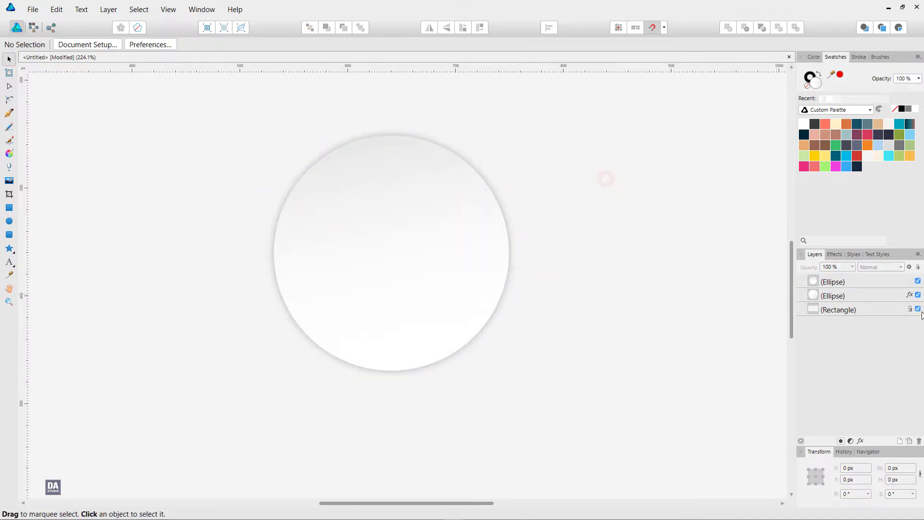
click(919, 281)
click(919, 281)
click(901, 283)
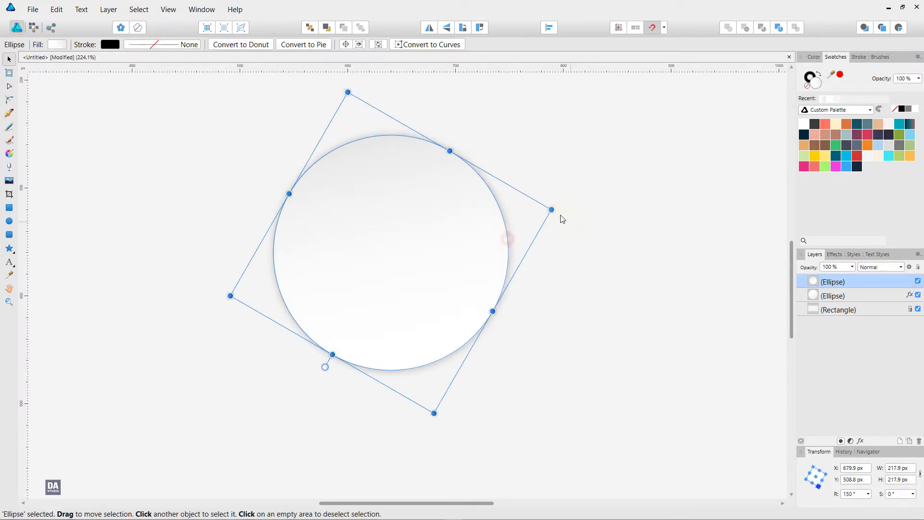
drag(549, 183, 531, 137)
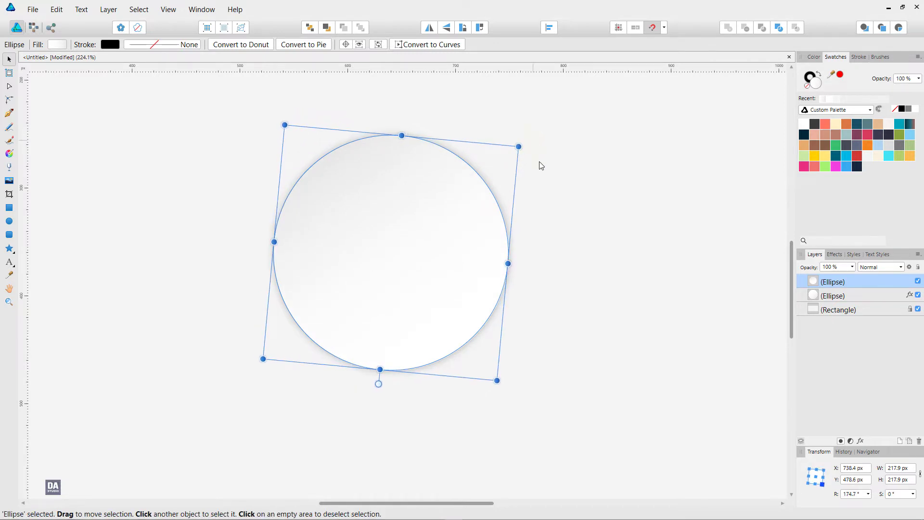
click(919, 281)
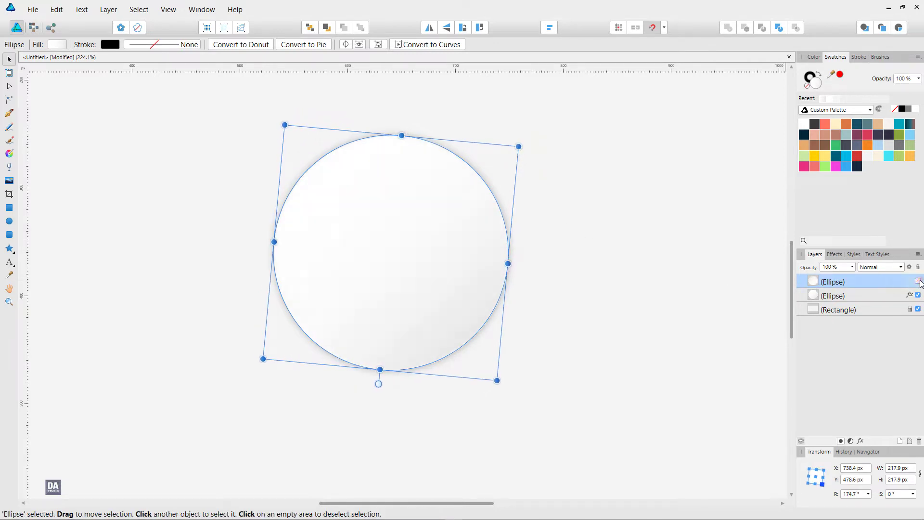
Step: Swap the top circle's fill into its stroke and set the stroke width to 0.4 pt
click(811, 76)
click(818, 75)
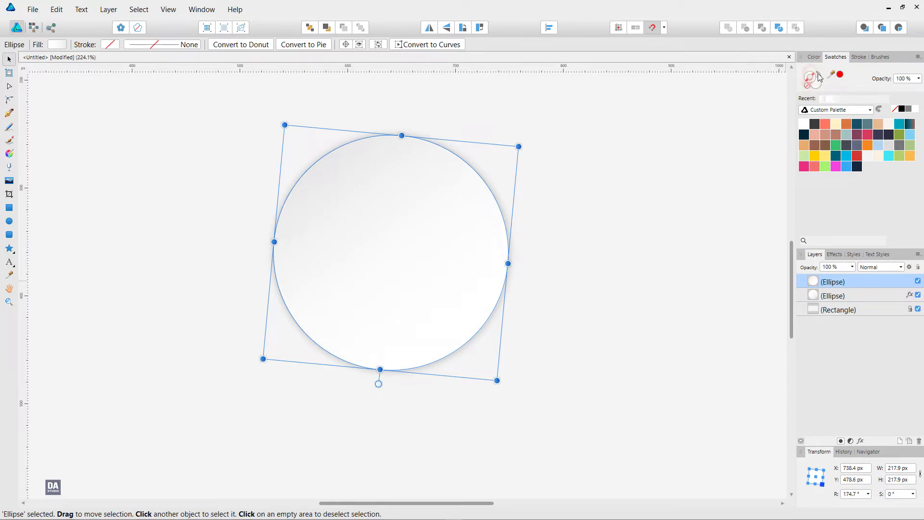
click(859, 57)
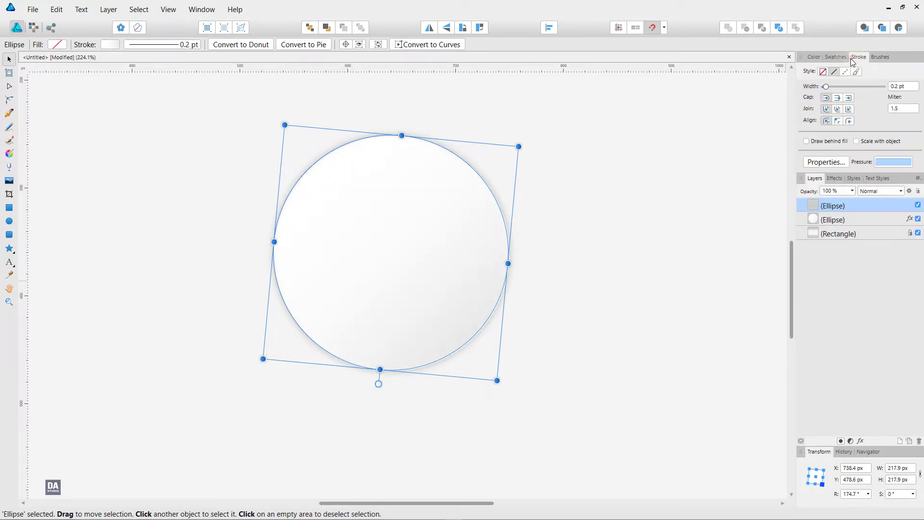
scroll(906, 89, up, 1)
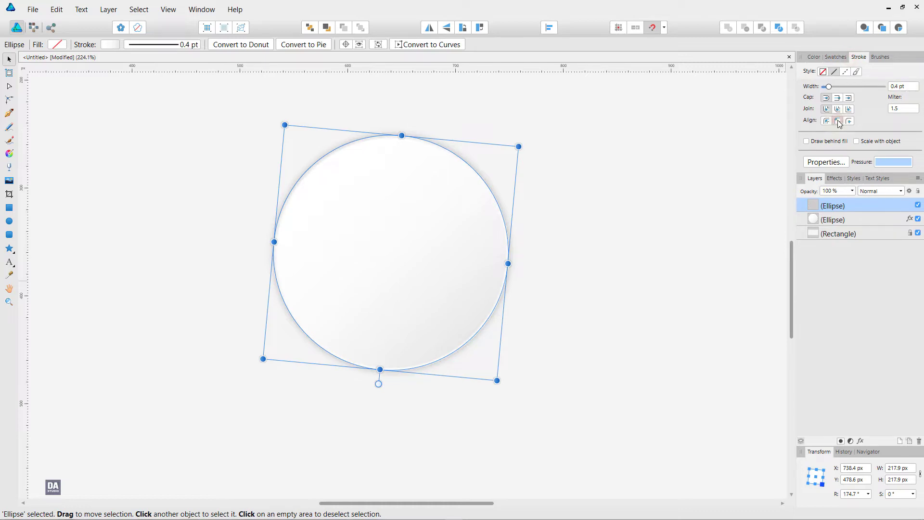
click(632, 295)
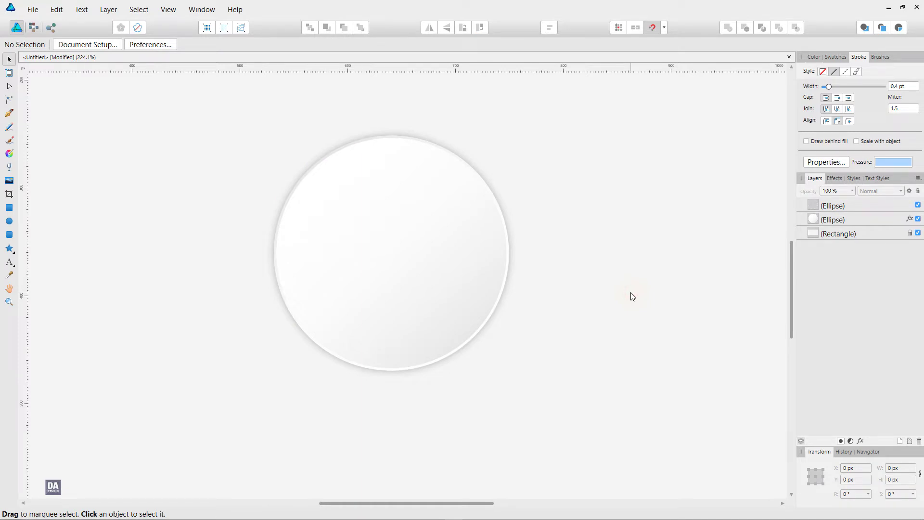
Step: Darken the rim stroke gradient's right stop to mid-grey (lightness 76)
drag(406, 259, 435, 274)
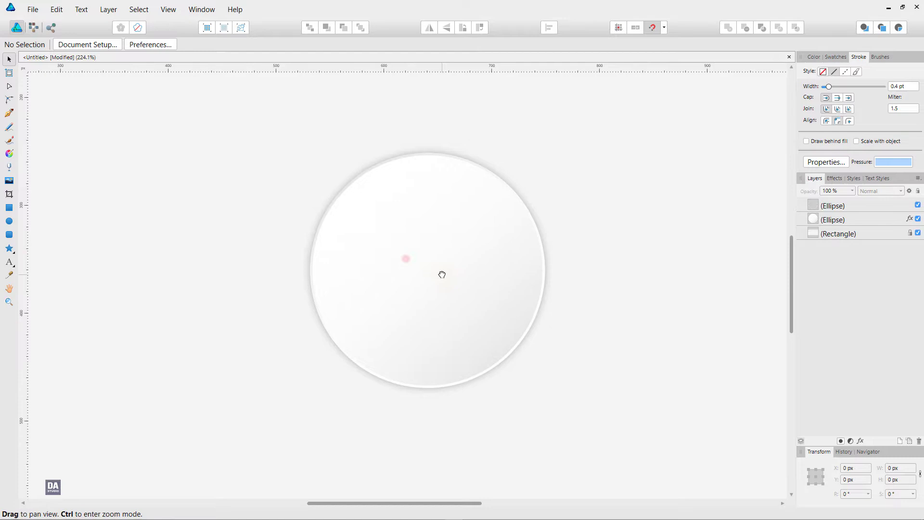
click(516, 337)
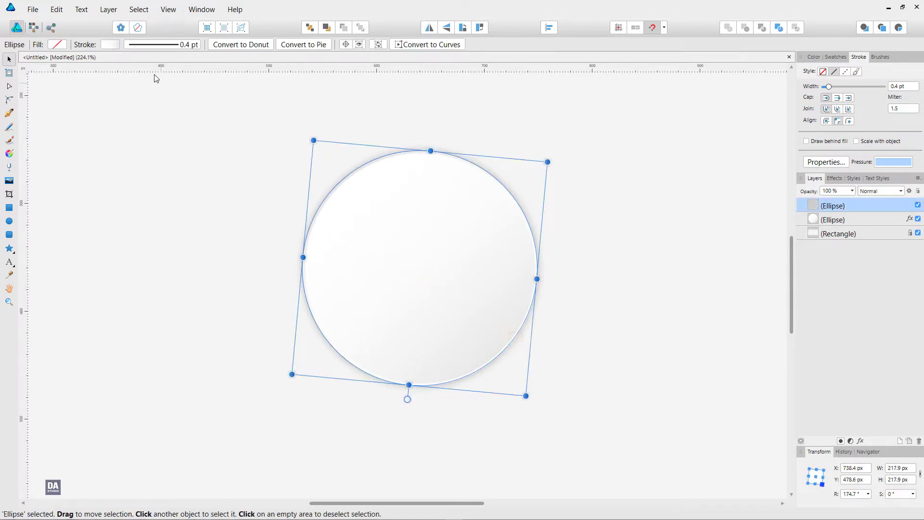
click(110, 45)
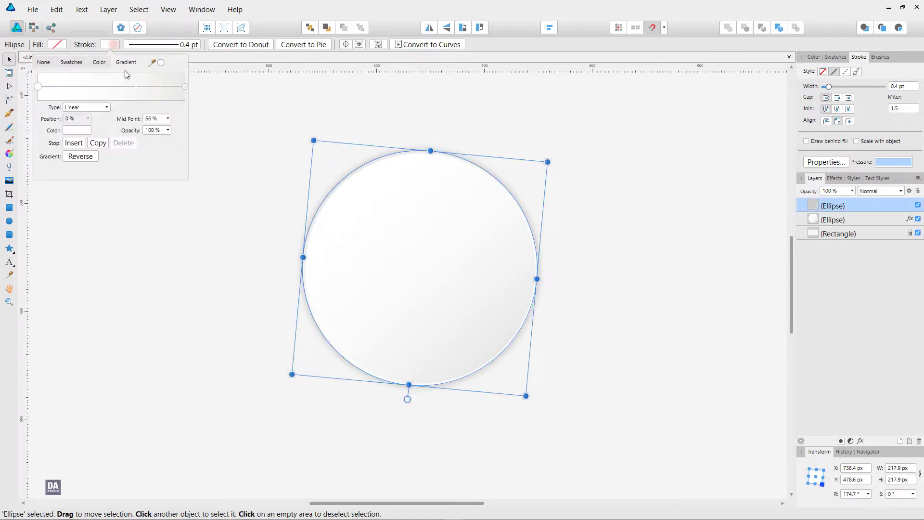
click(185, 86)
click(82, 129)
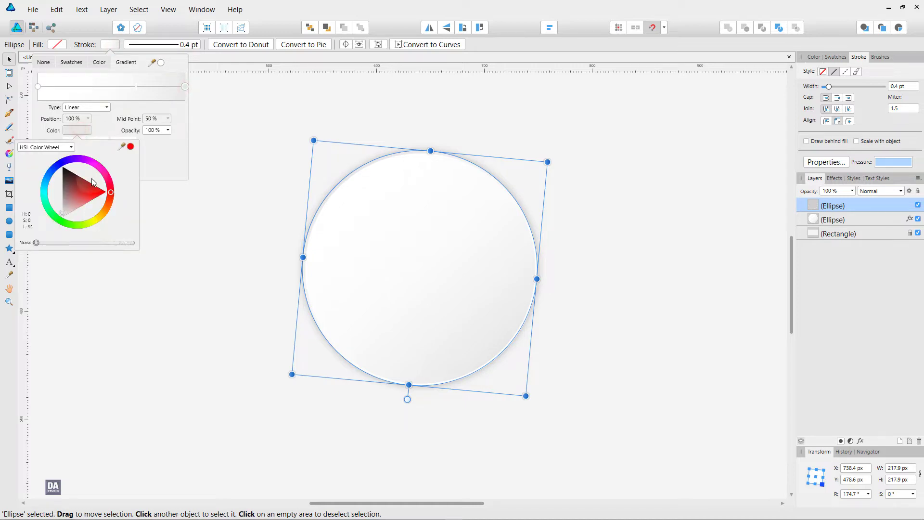
drag(62, 211, 50, 206)
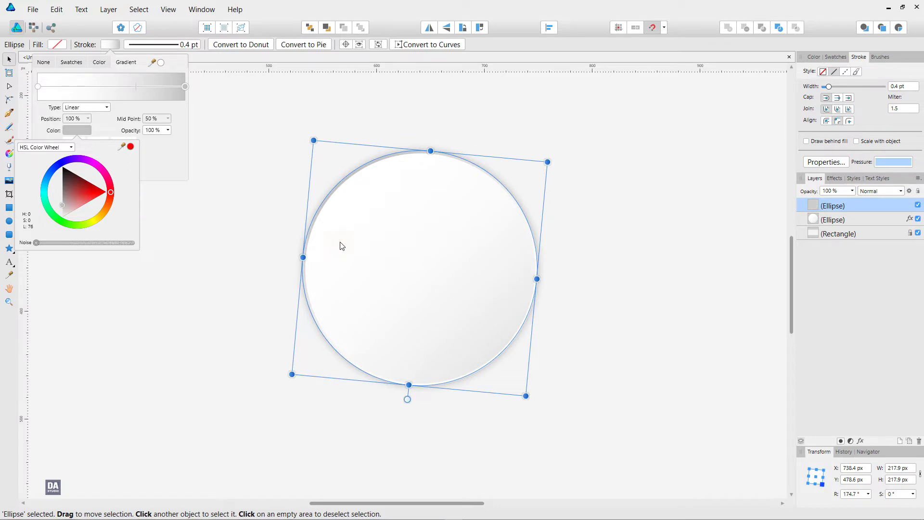
click(302, 268)
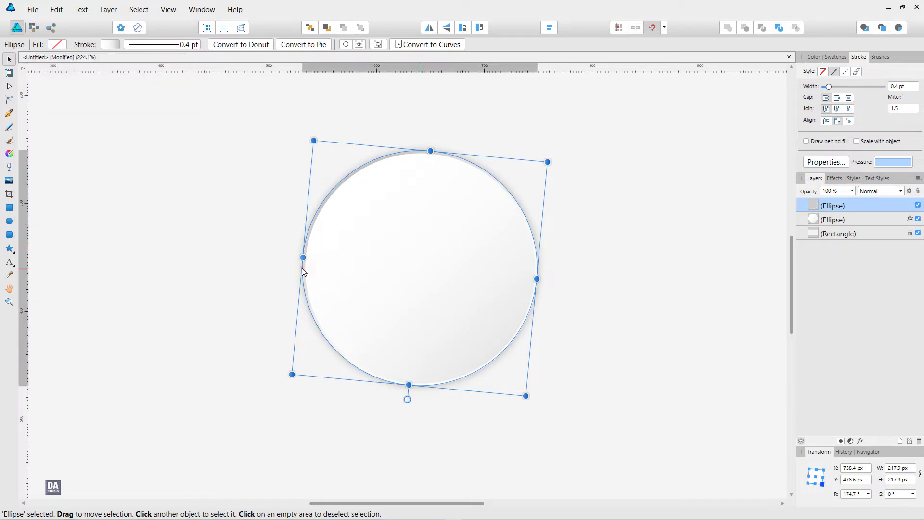
click(691, 229)
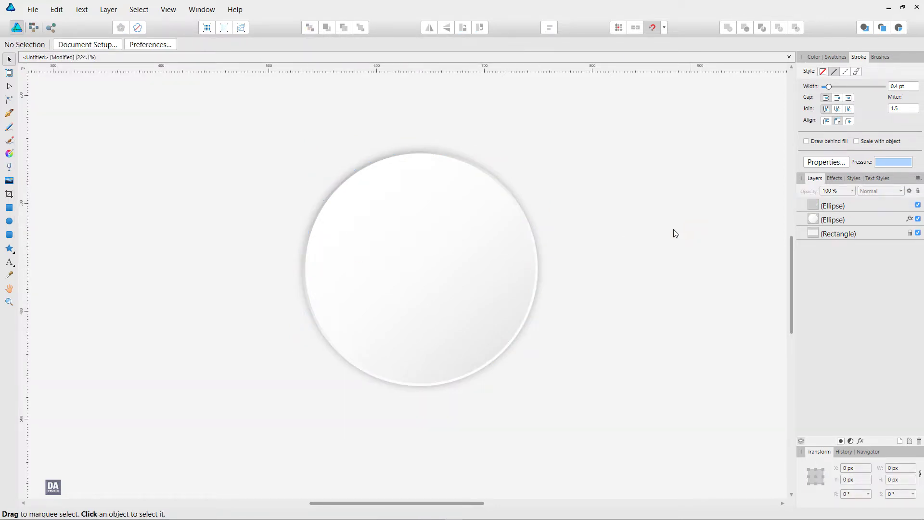
Step: Draw a 217 px donut centred on the circle using the Donut Tool
click(13, 251)
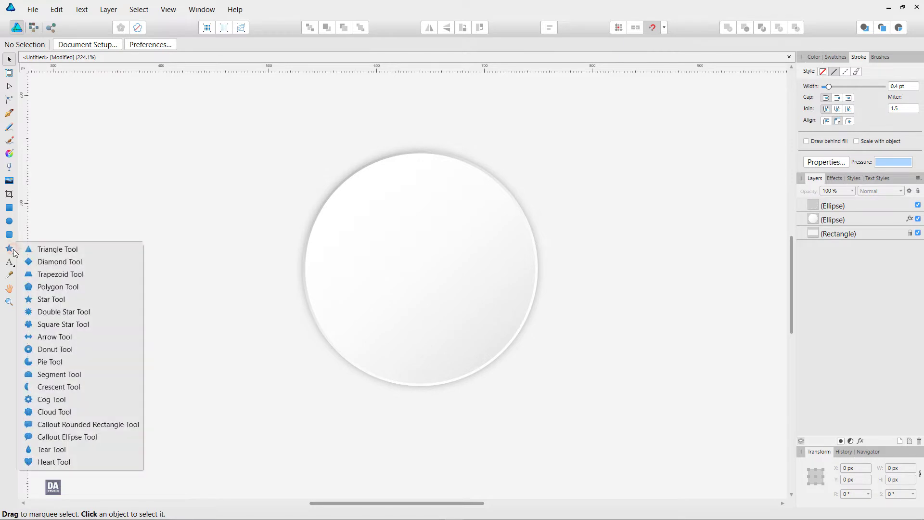
click(48, 350)
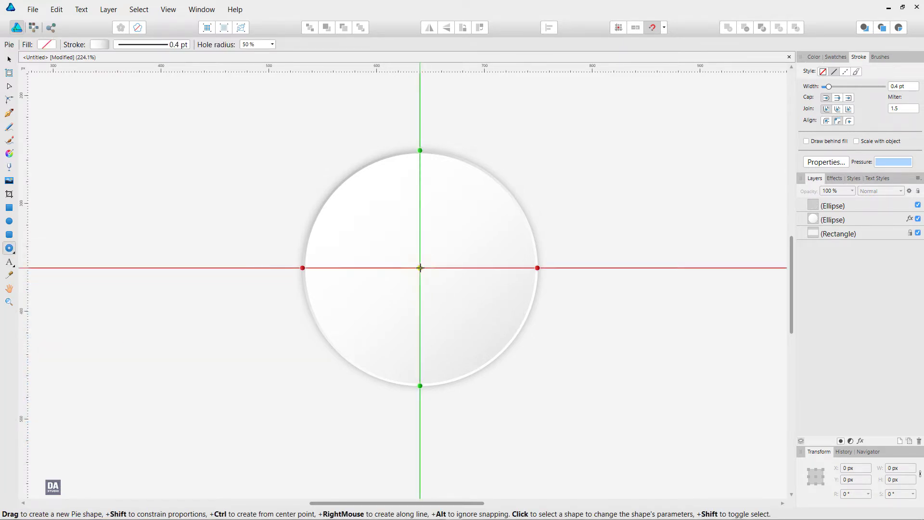
drag(420, 268, 562, 377)
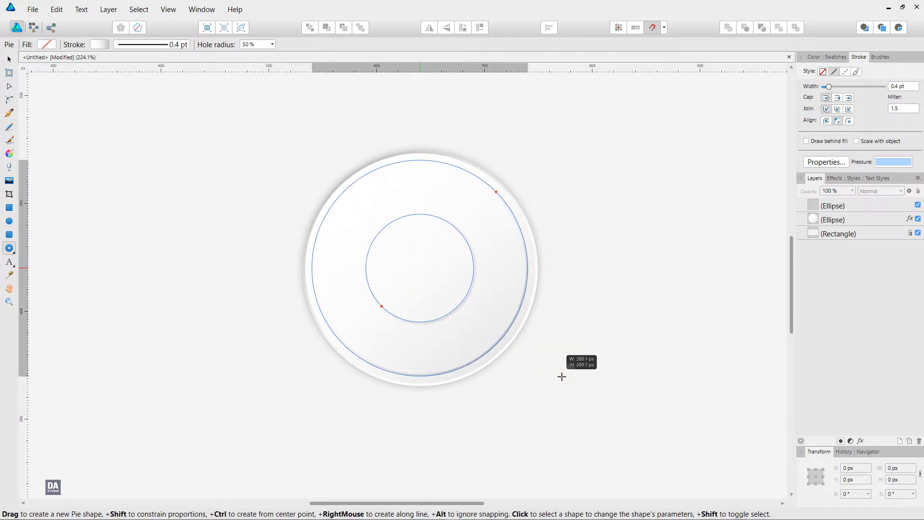
drag(562, 377, 566, 378)
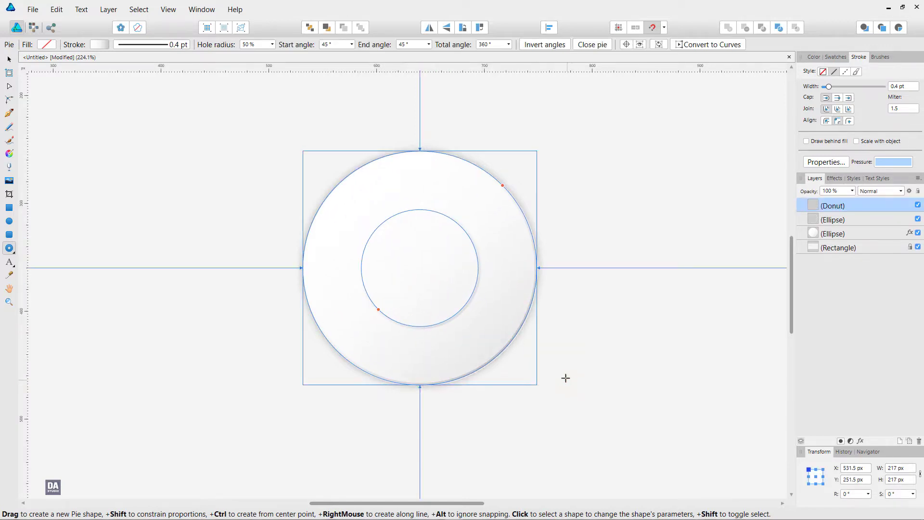
key(v)
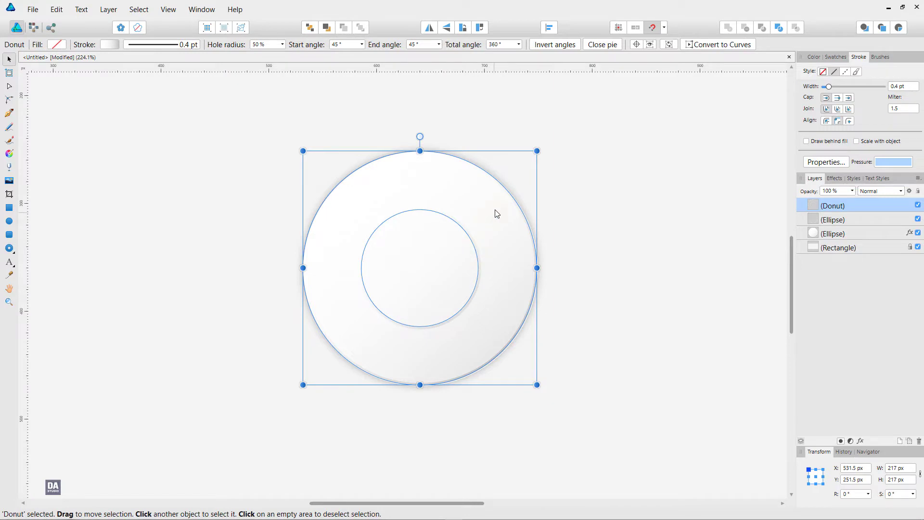
Step: Set the donut's start angle to 180° and end angle to 90°, leaving a 270° arc
key(m)
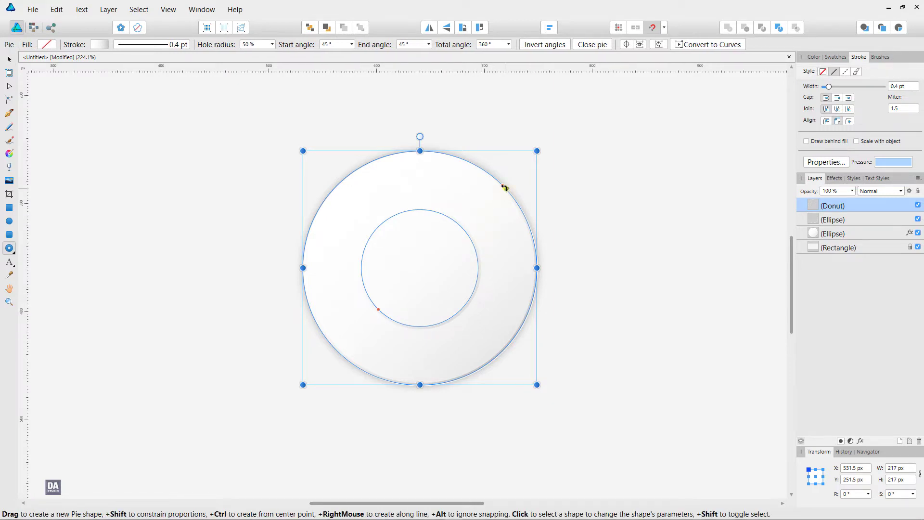
mouse_move(505, 188)
mouse_down()
mouse_move(343, 232)
mouse_move(303, 268)
mouse_up()
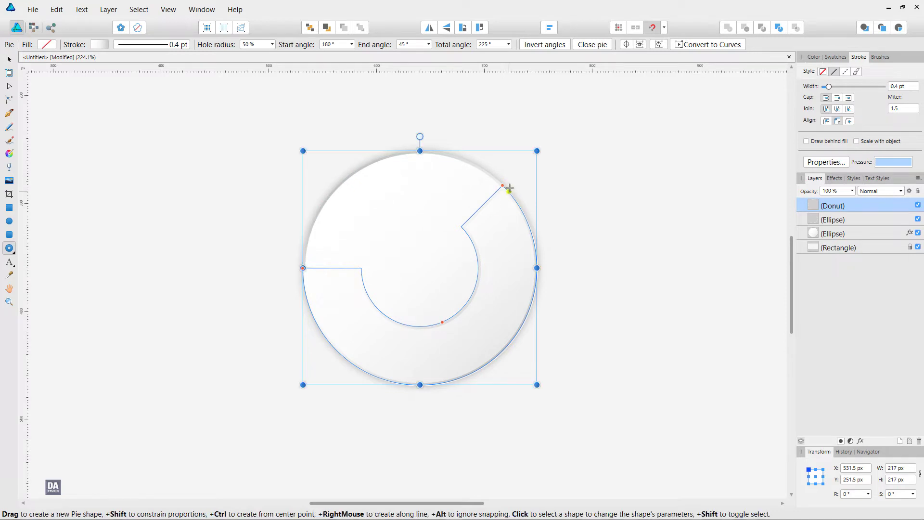
drag(509, 188, 422, 151)
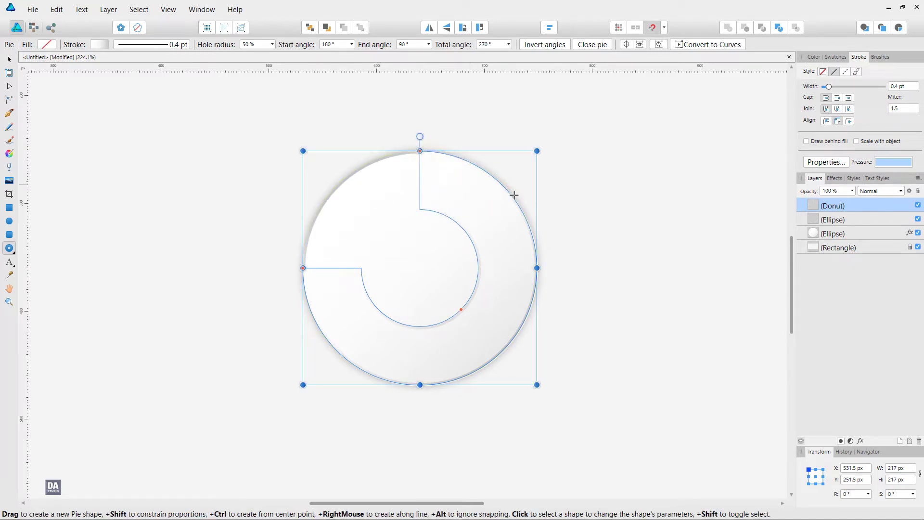
Step: Move the rim circle above the donut in the layer stack and select the donut
key(v)
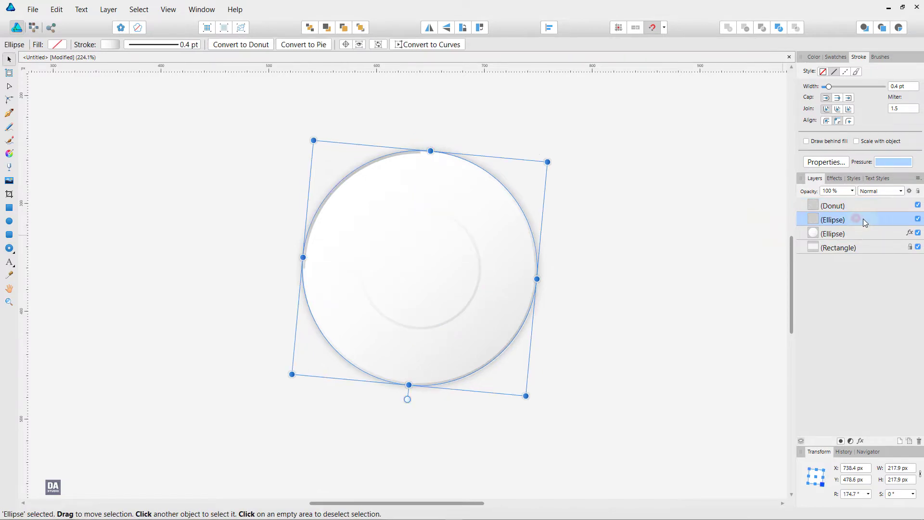
drag(857, 219, 859, 201)
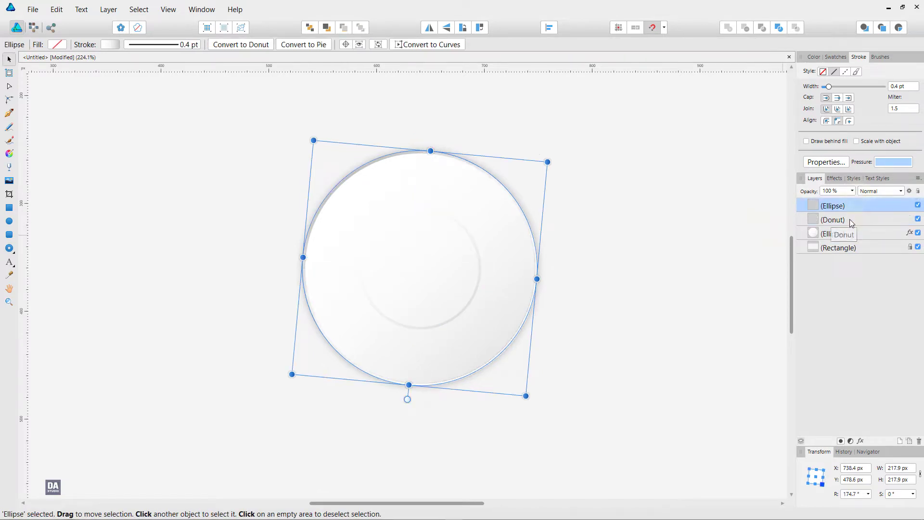
click(851, 220)
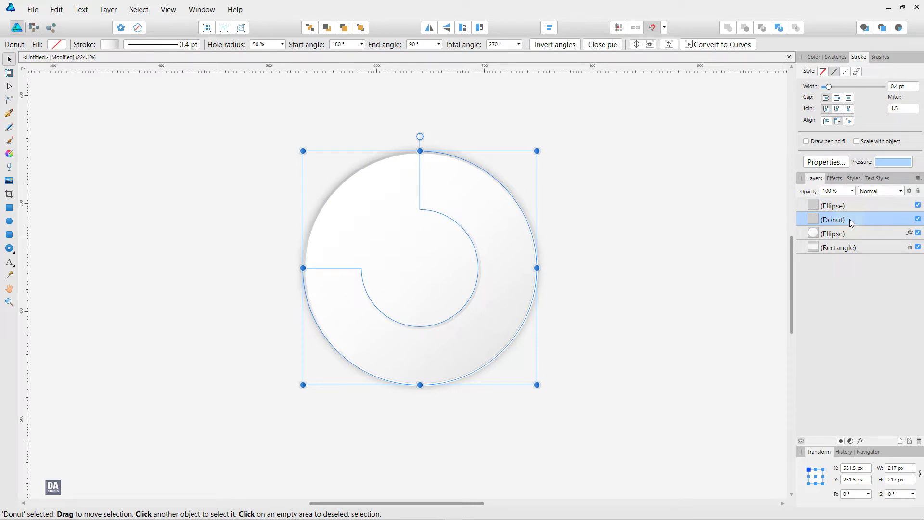
Step: Give the donut arc a coral fill with no stroke, toggling its visibility to compare
click(836, 56)
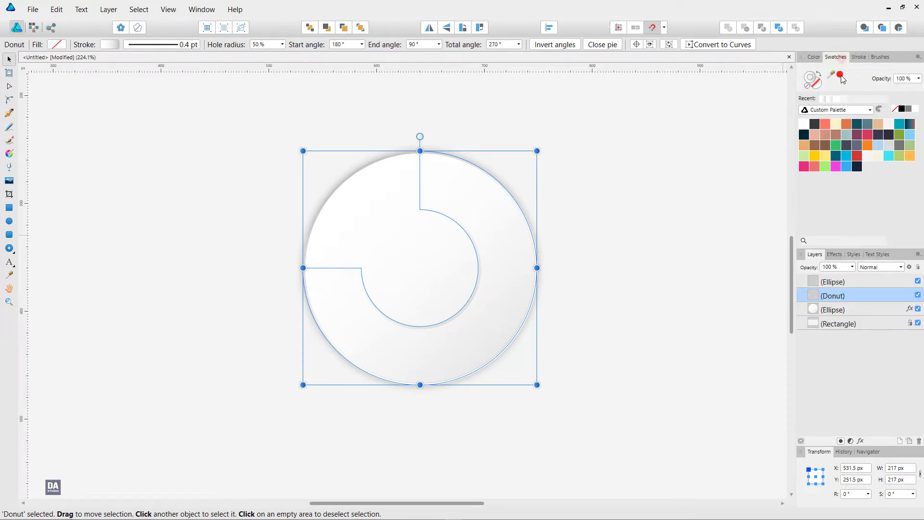
click(810, 89)
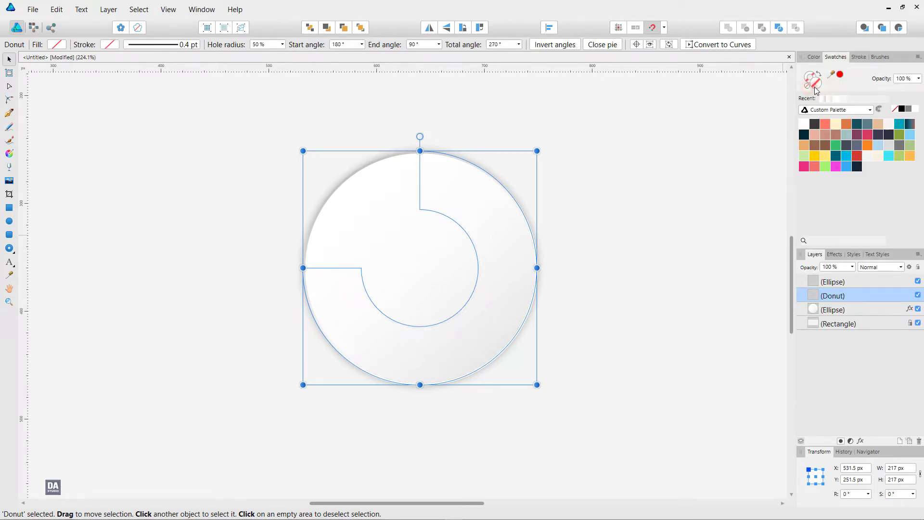
click(825, 126)
click(660, 227)
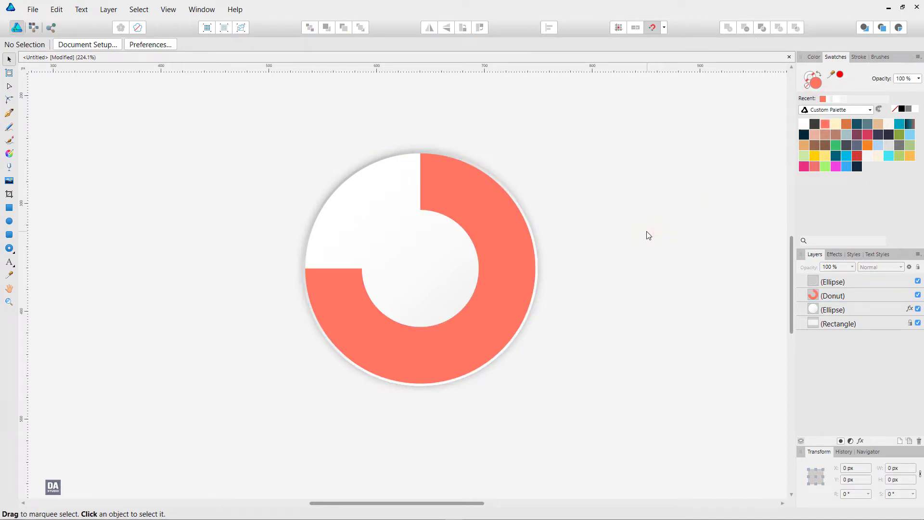
click(918, 295)
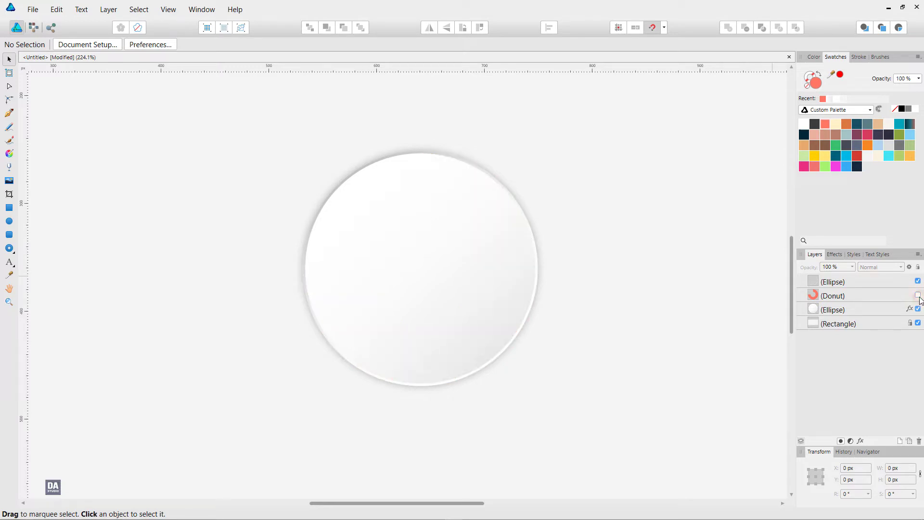
click(919, 295)
click(882, 282)
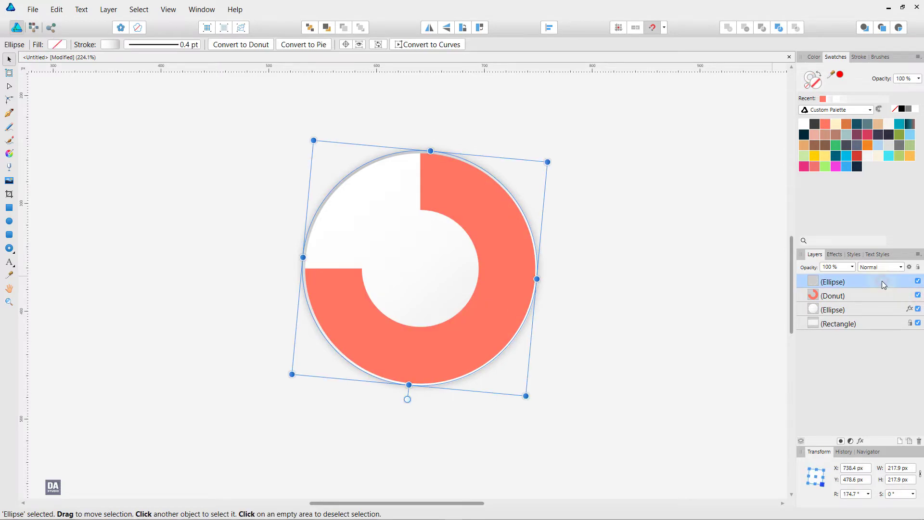
Step: Increase the base circle's outer shadow to 16.6 px radius and 34% opacity
click(873, 310)
click(861, 442)
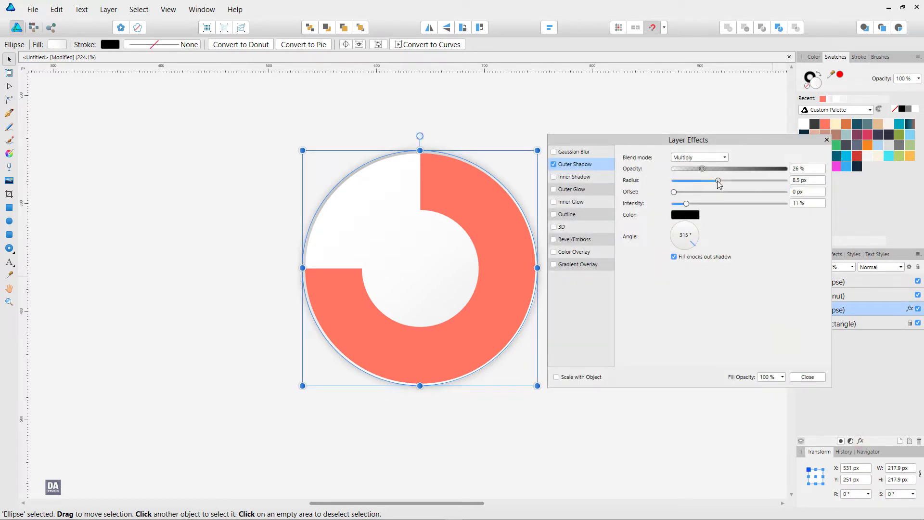
drag(719, 181, 731, 185)
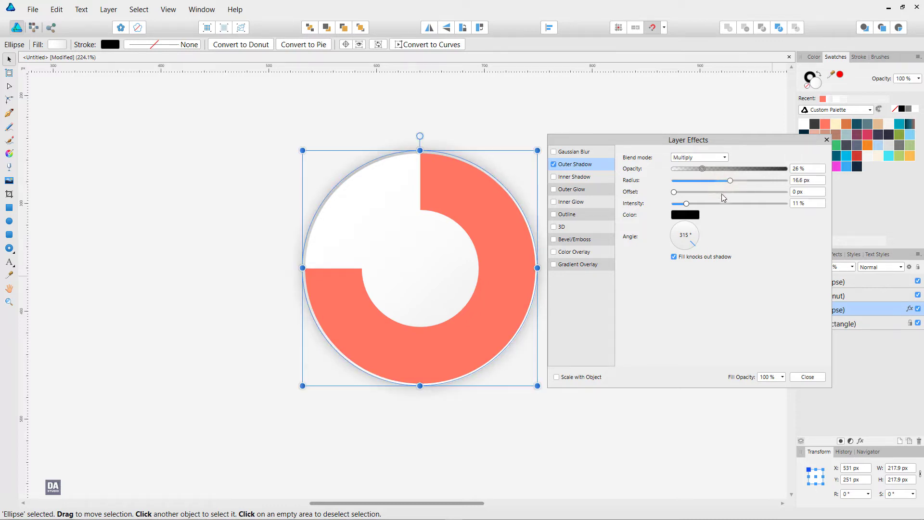
drag(703, 169, 711, 172)
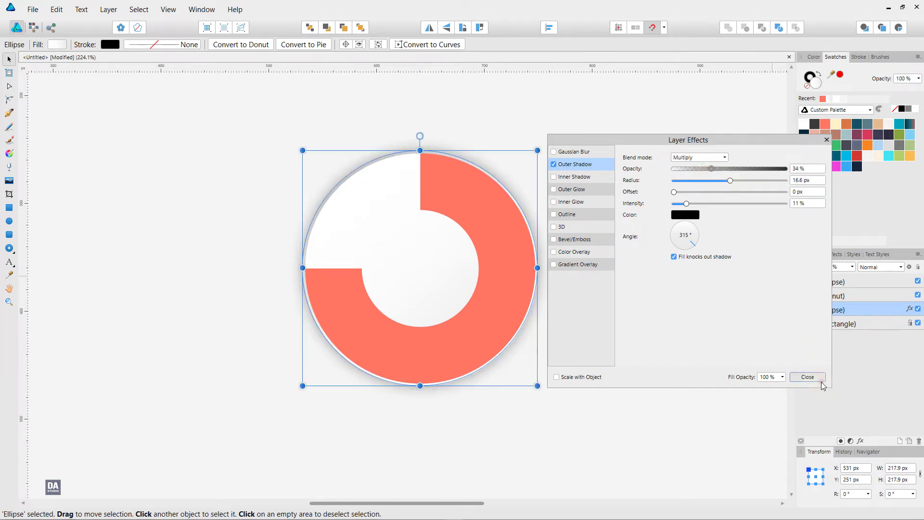
click(808, 377)
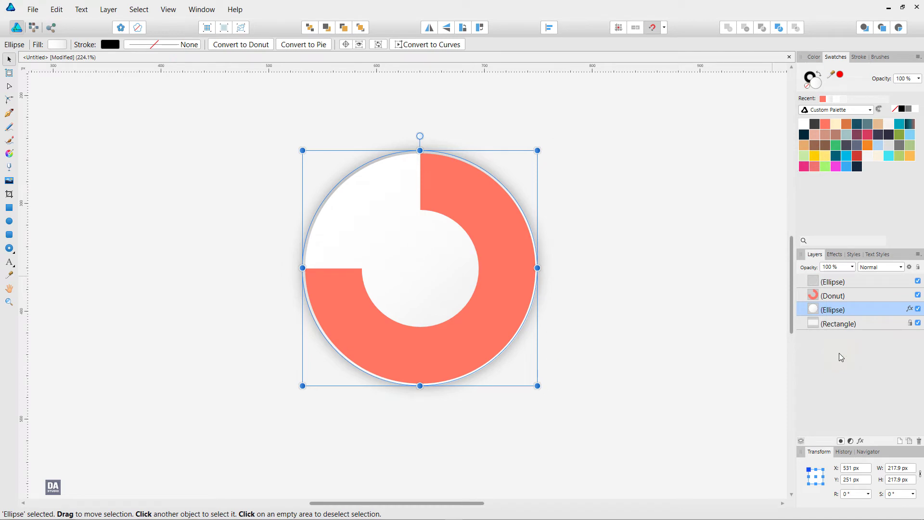
click(750, 357)
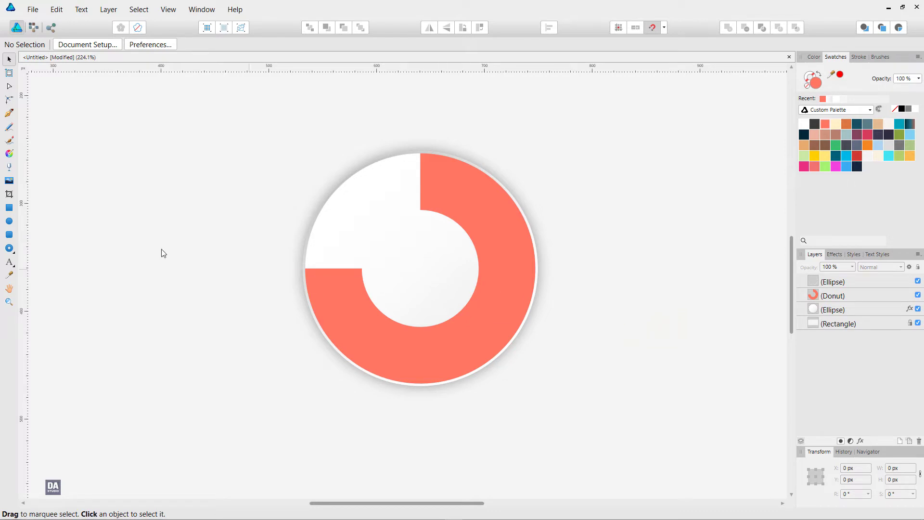
Step: Draw a white 113.5 px circle centred on the donut so it covers the hole
click(9, 221)
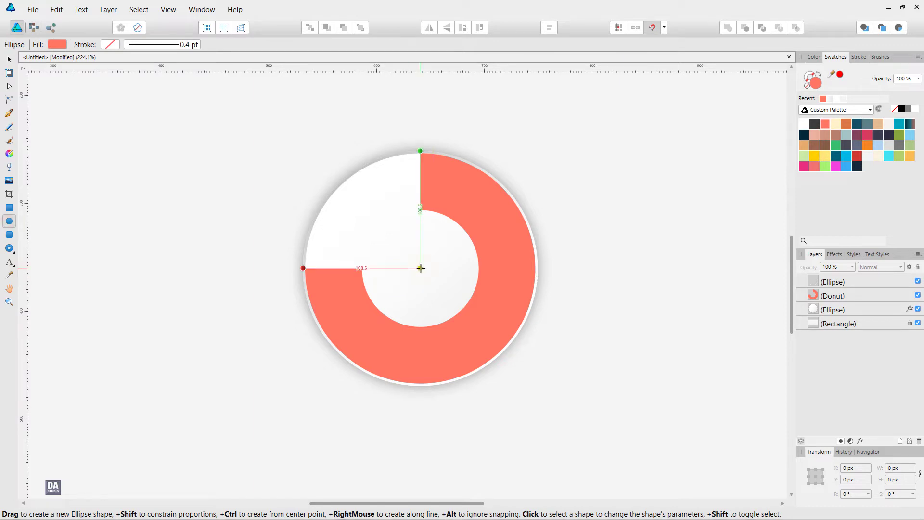
drag(421, 268, 509, 329)
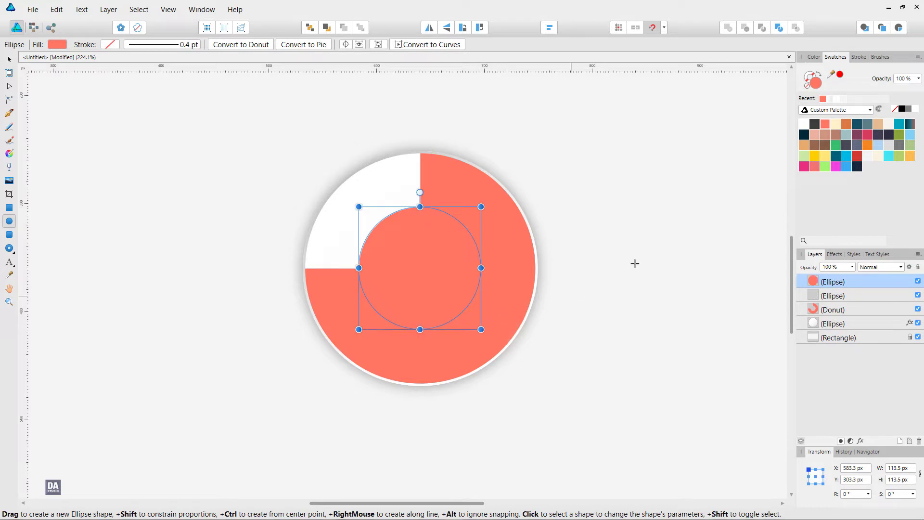
click(915, 110)
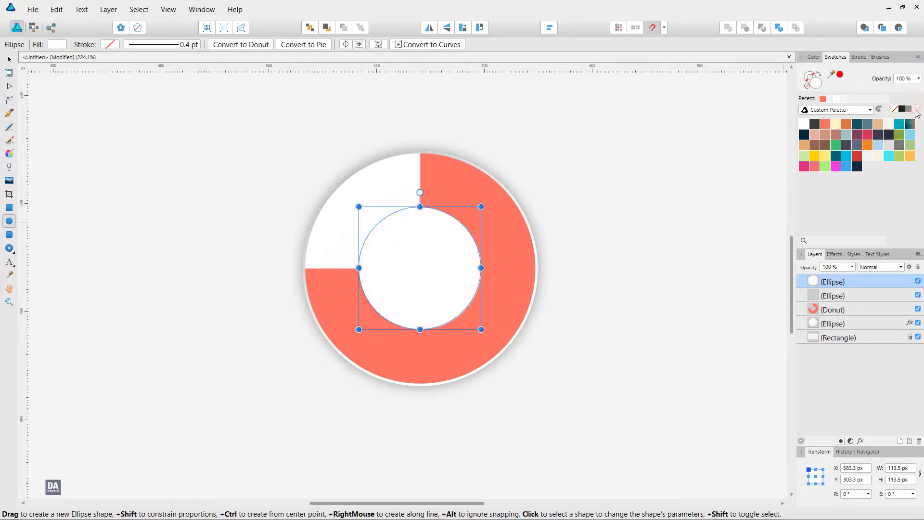
key(v)
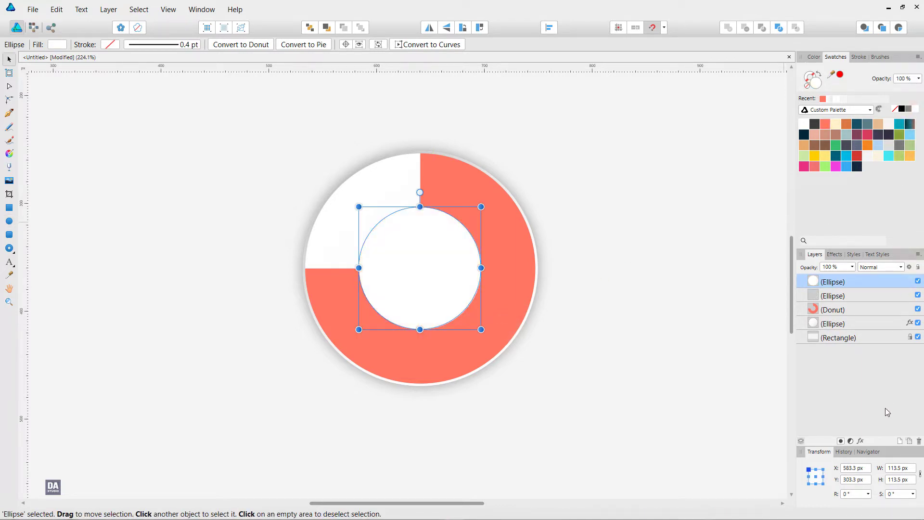
click(861, 441)
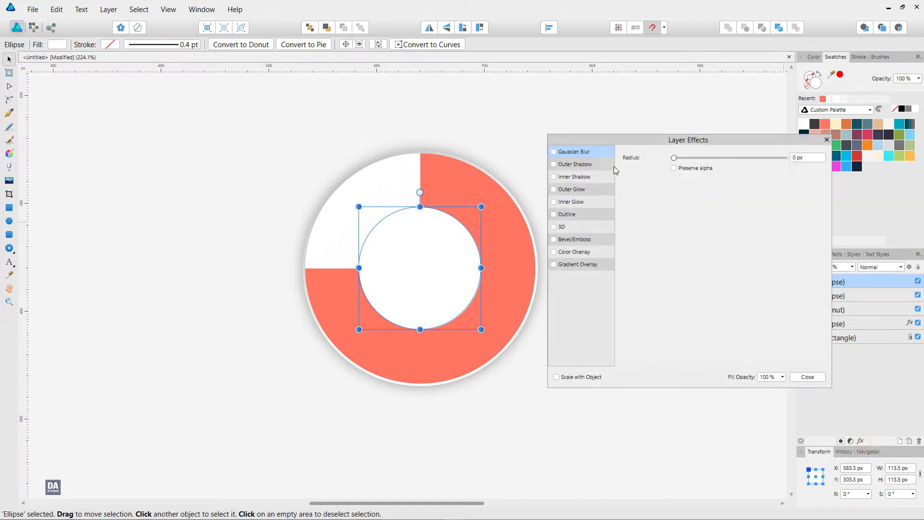
Step: Add an outer shadow to the inner circle: 10.9 px radius, 13% intensity, 36% opacity
click(605, 164)
drag(675, 181, 727, 181)
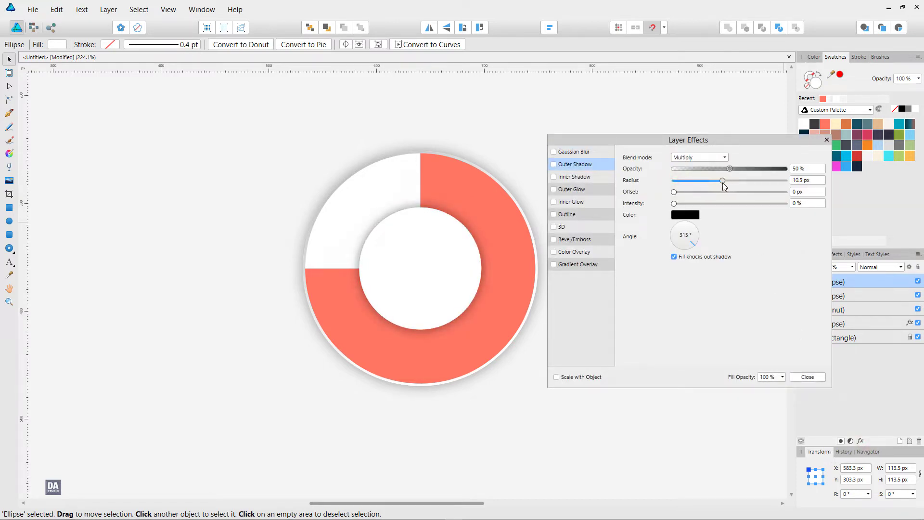
mouse_move(674, 192)
mouse_down()
mouse_move(689, 193)
mouse_move(674, 193)
mouse_move(697, 205)
mouse_move(688, 204)
mouse_up()
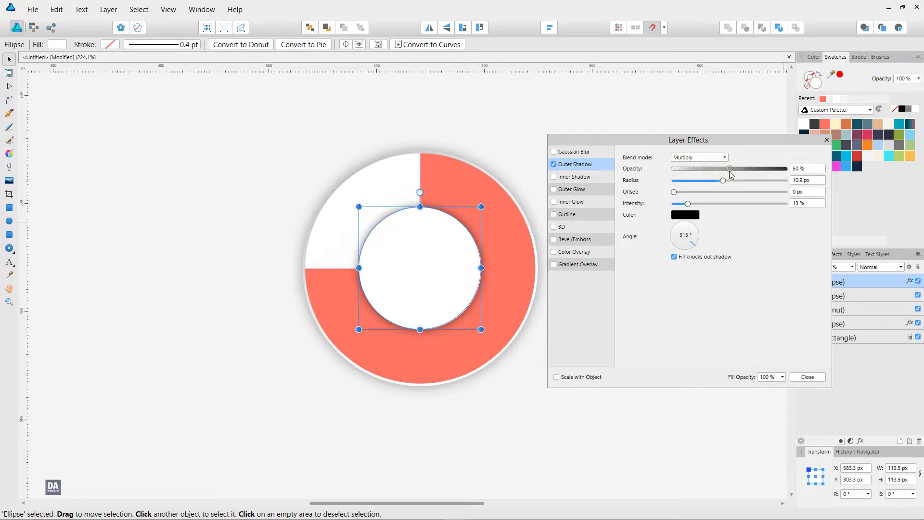
drag(730, 170, 712, 170)
click(807, 377)
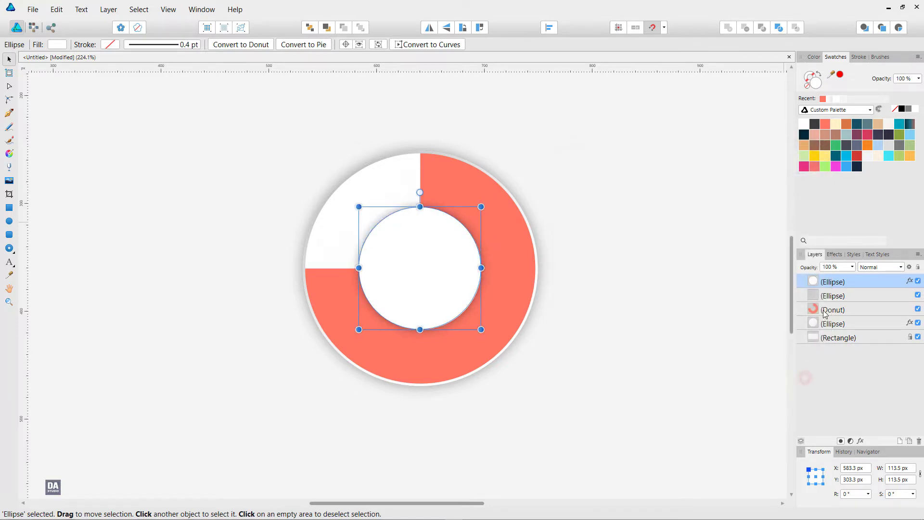
Step: Apply a linear gradient fill running diagonally across the inner circle
click(830, 99)
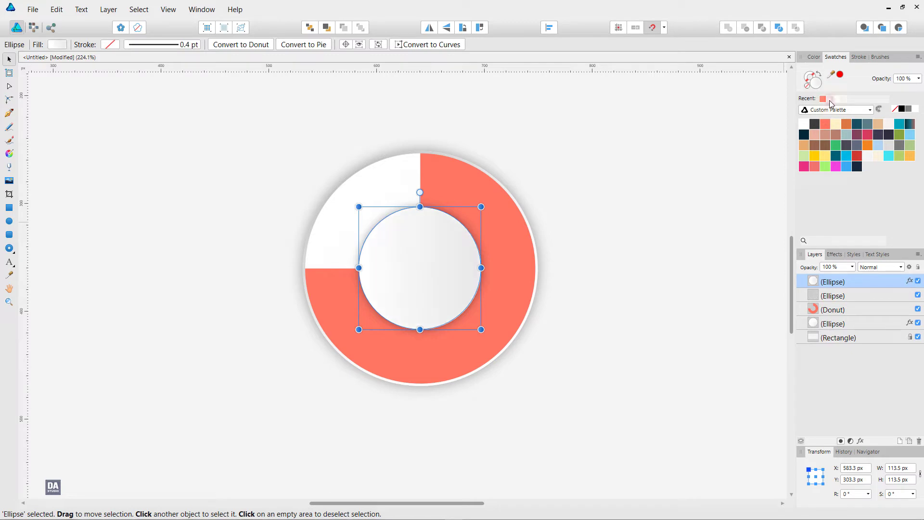
key(g)
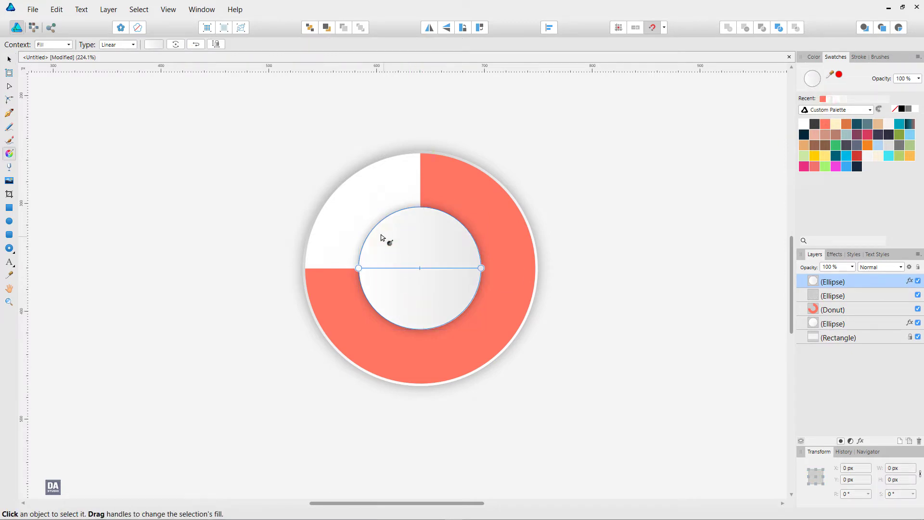
drag(374, 228, 466, 316)
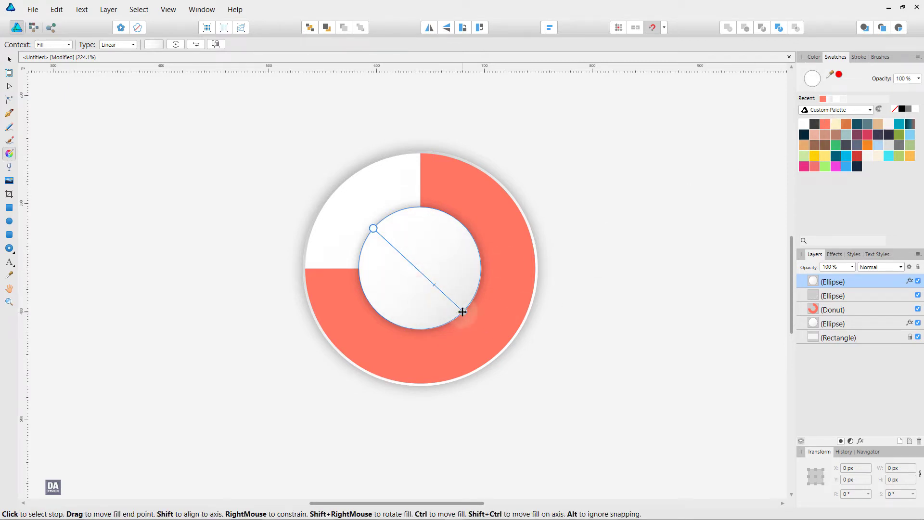
click(463, 312)
Step: Darken the gradient's end stop to a light pinkish grey at lightness 80
click(155, 44)
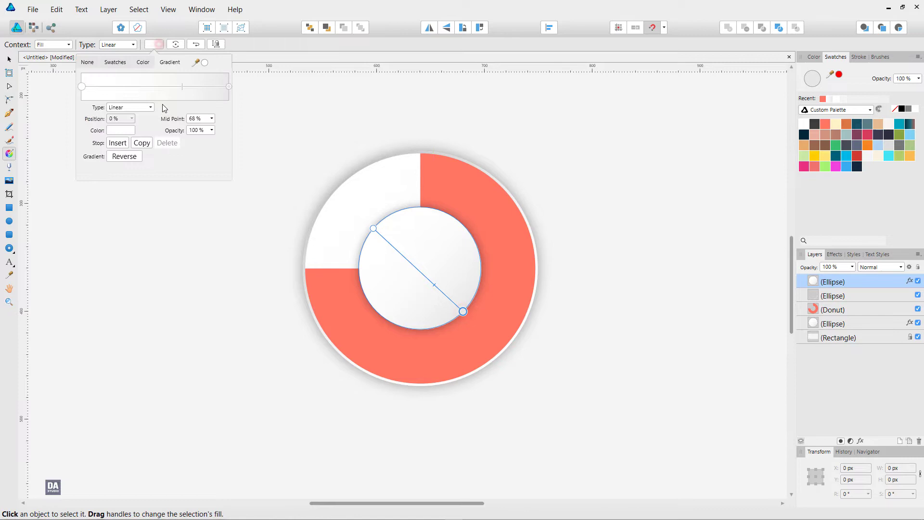
click(230, 86)
click(133, 130)
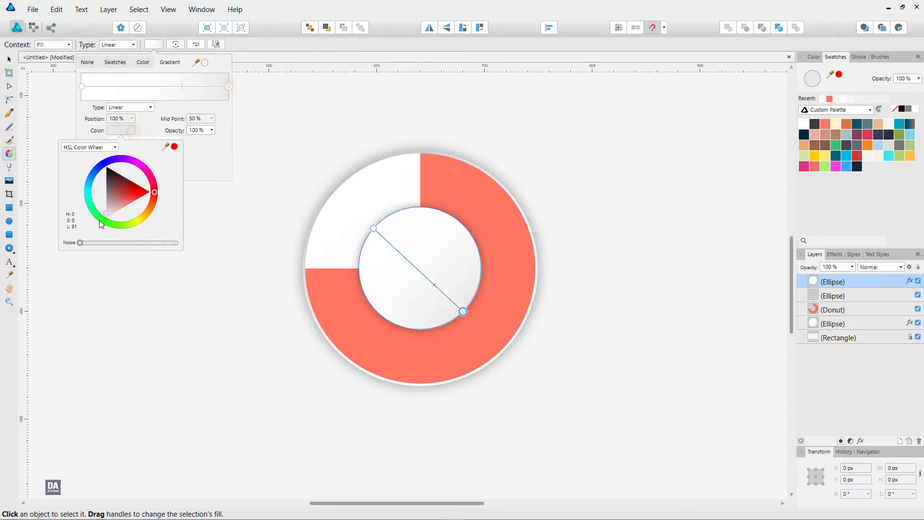
drag(104, 207, 94, 207)
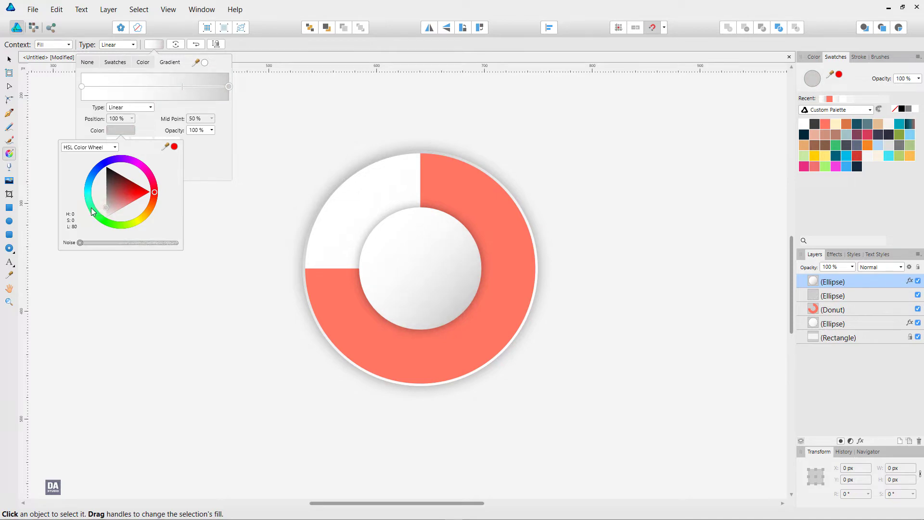
click(416, 312)
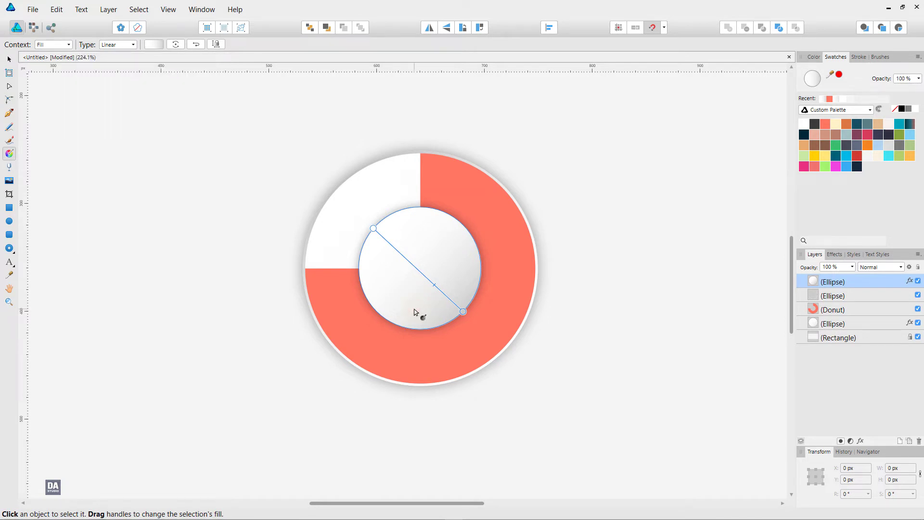
key(v)
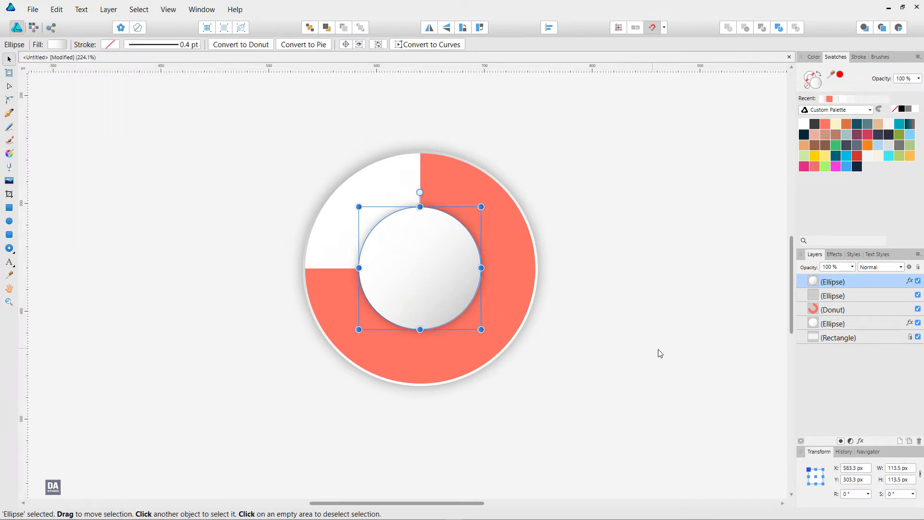
click(658, 349)
click(414, 278)
right_click(866, 282)
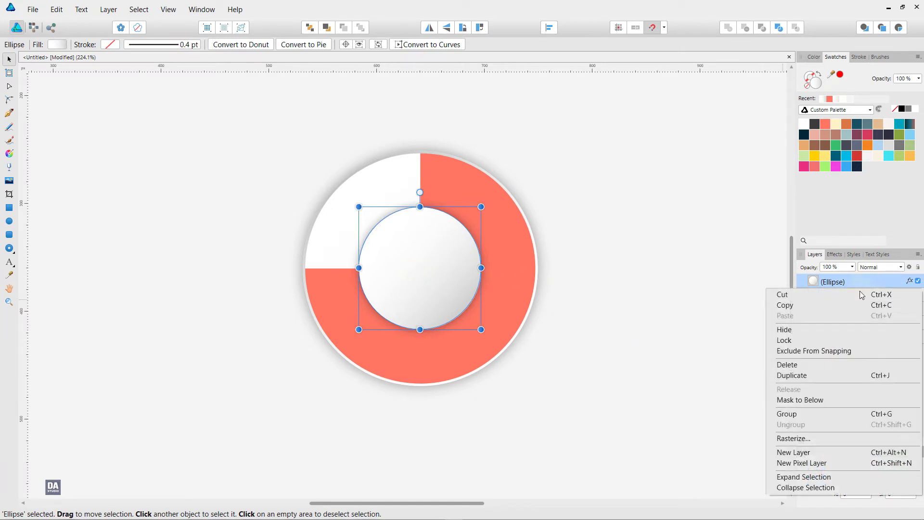
click(842, 375)
click(910, 281)
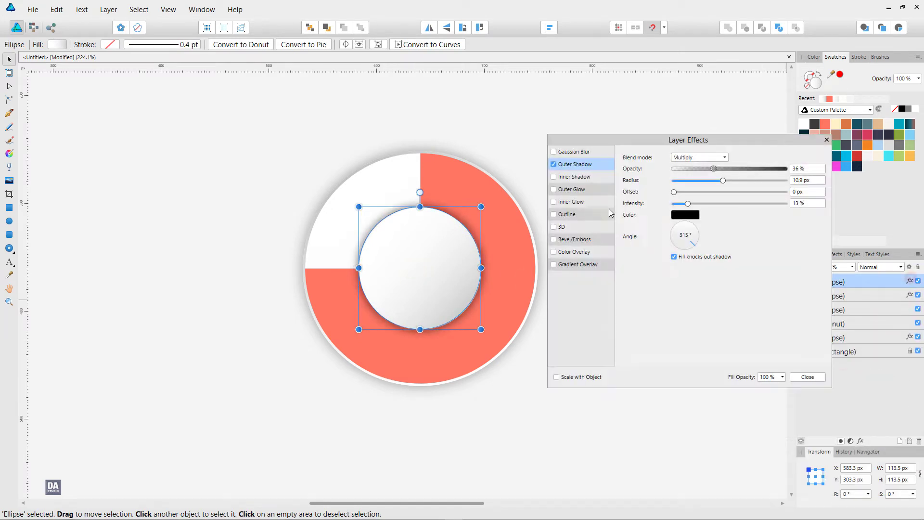
click(554, 164)
click(804, 376)
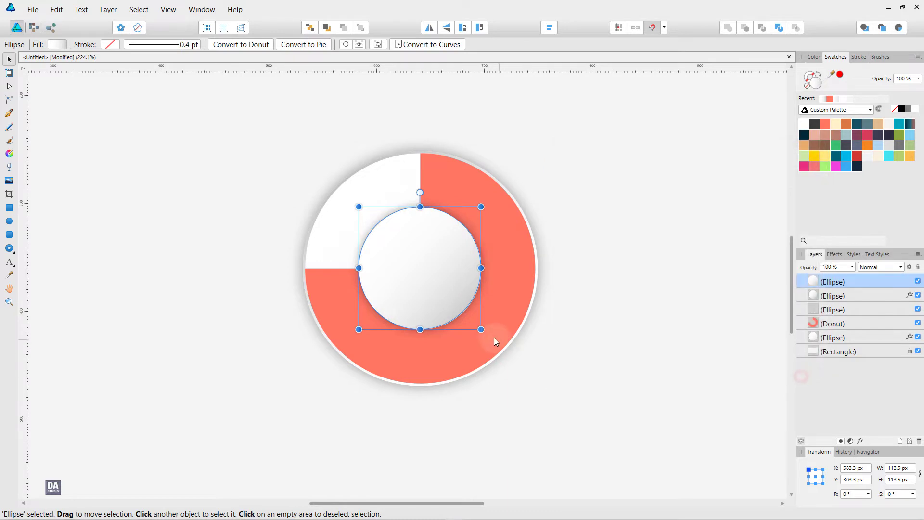
mouse_move(483, 331)
mouse_down()
mouse_move(428, 205)
mouse_move(373, 215)
mouse_up()
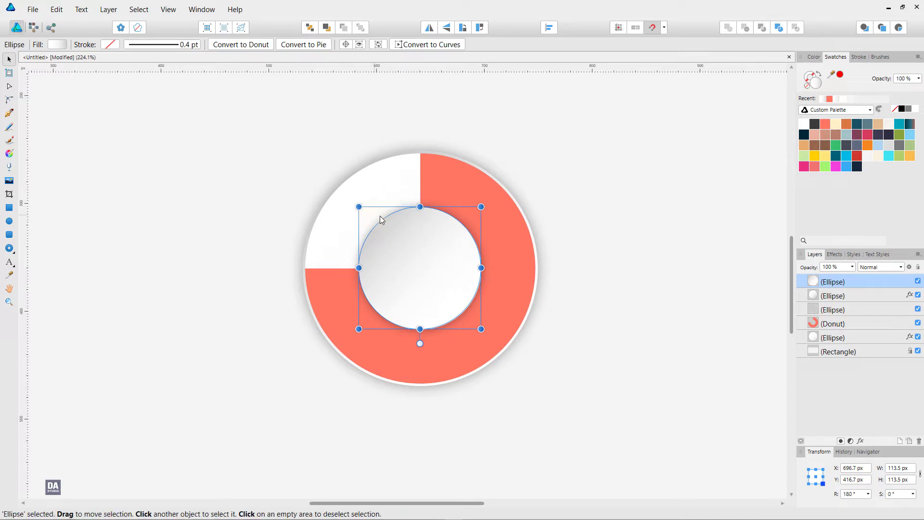
click(821, 76)
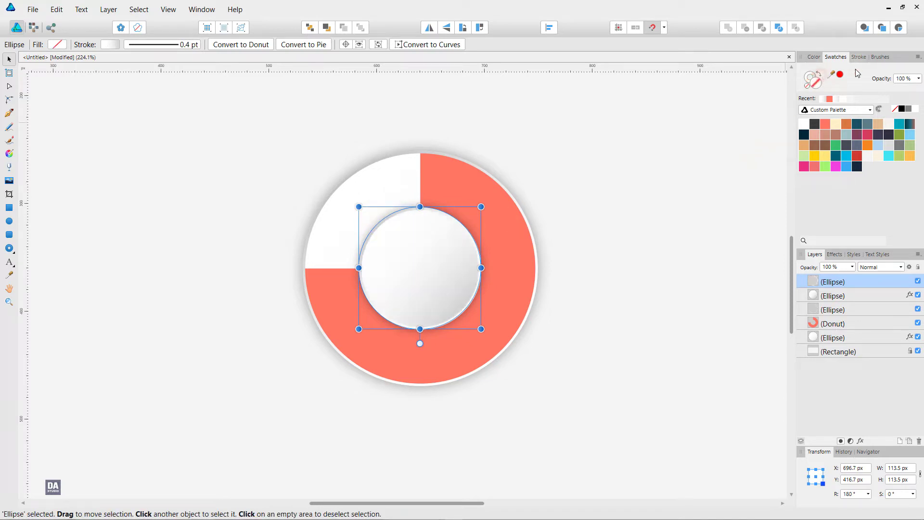
click(859, 57)
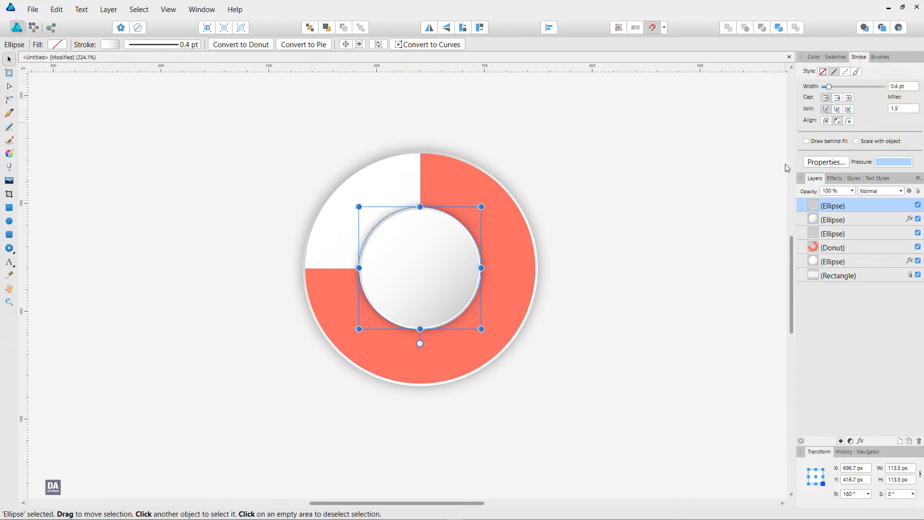
click(766, 180)
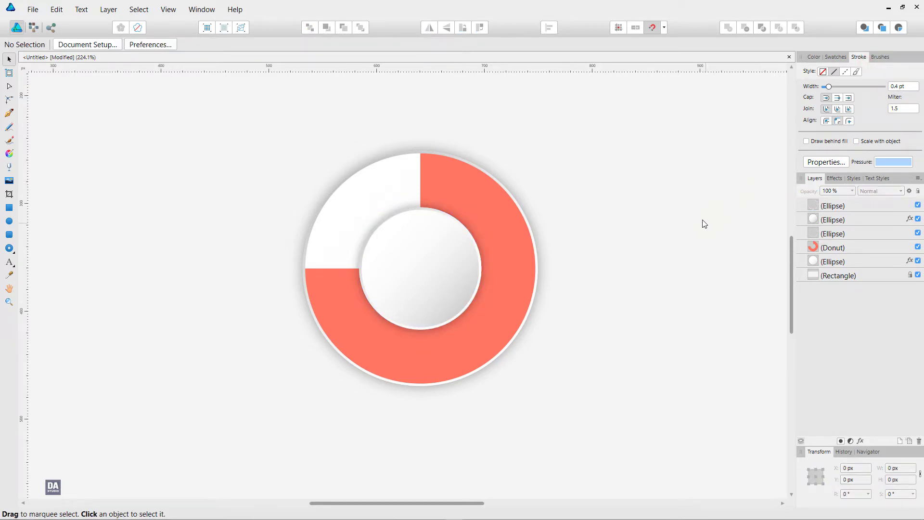
click(475, 291)
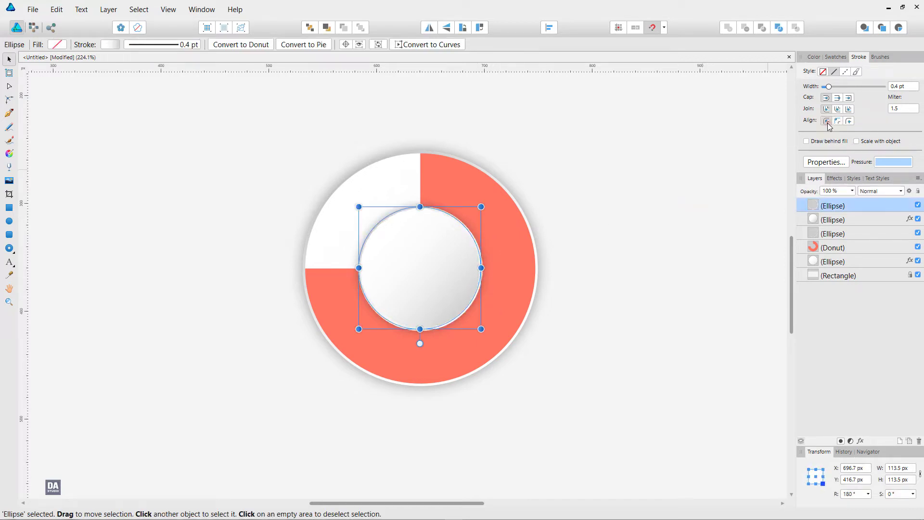
click(648, 247)
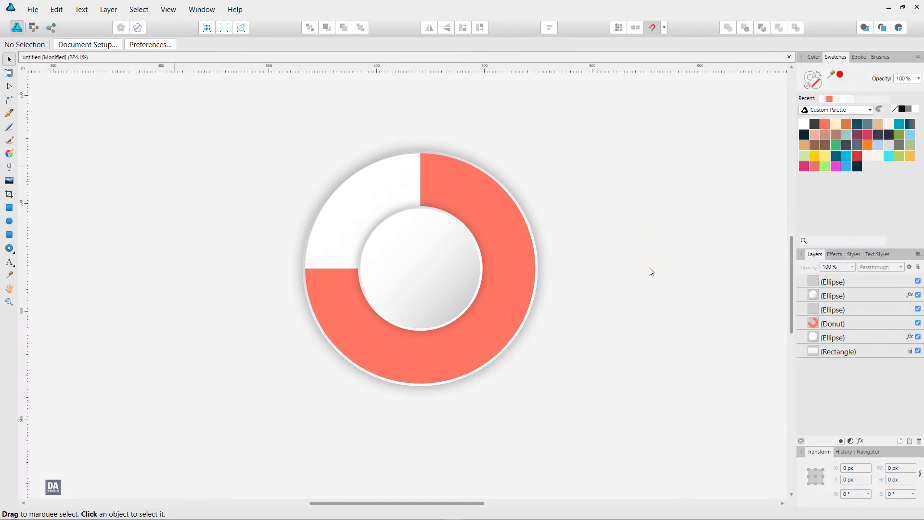
Step: Place the cloud-upload icon from the Assets panel inside the donut
click(168, 9)
click(215, 166)
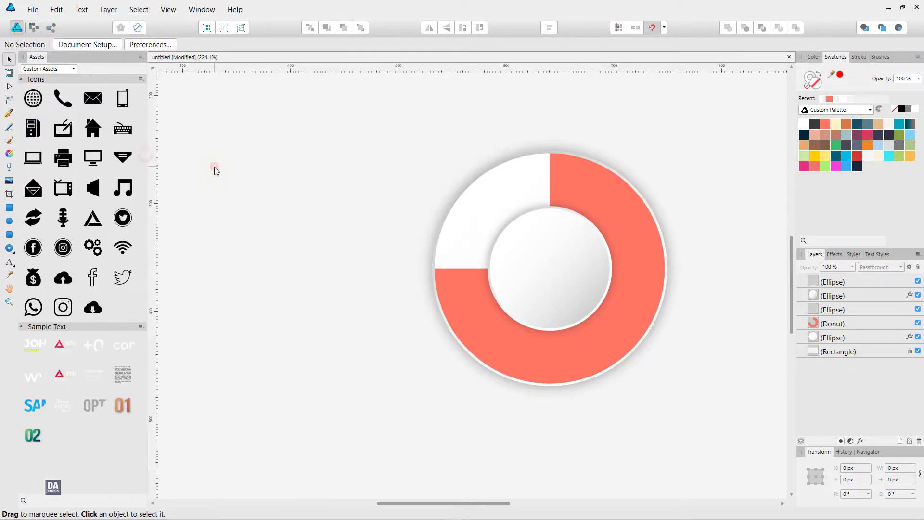
mouse_move(63, 278)
mouse_down()
mouse_move(535, 316)
mouse_move(554, 276)
mouse_move(578, 287)
mouse_move(567, 285)
mouse_up()
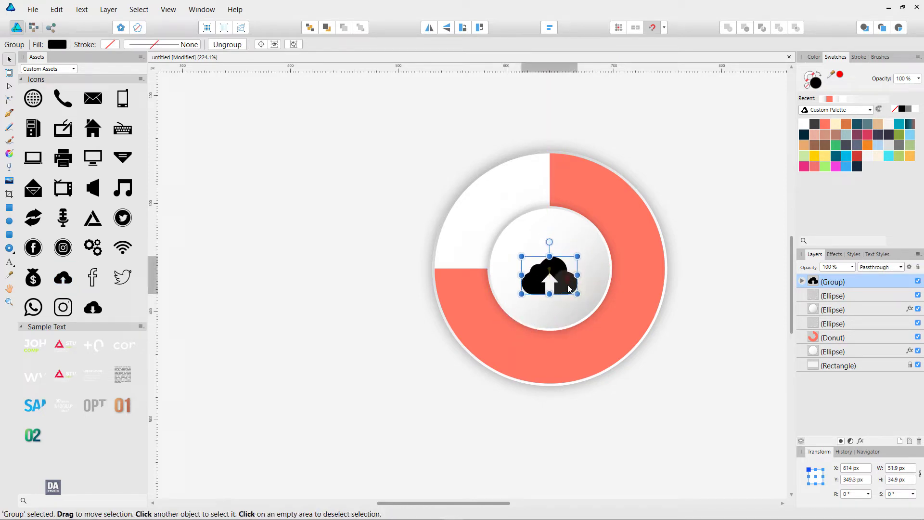
Step: Colour the cloud icon coral and nudge it into the centre of the circle
click(697, 313)
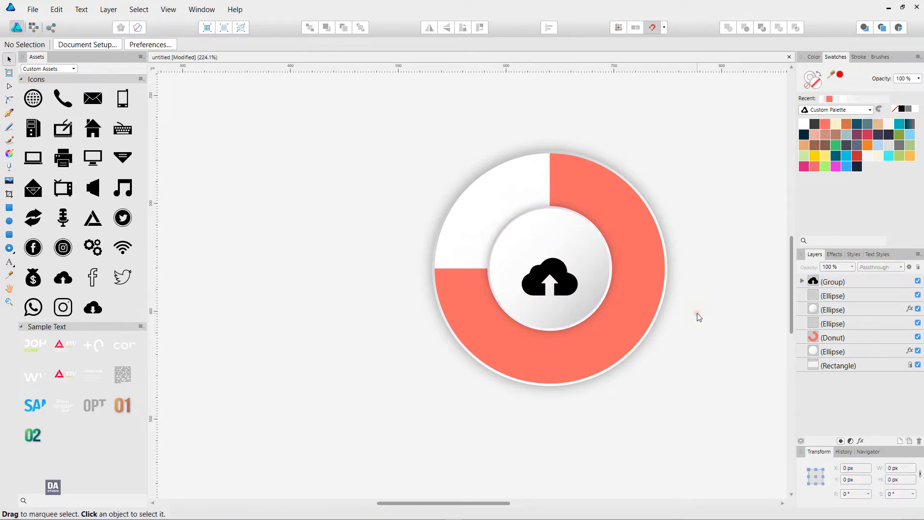
click(564, 283)
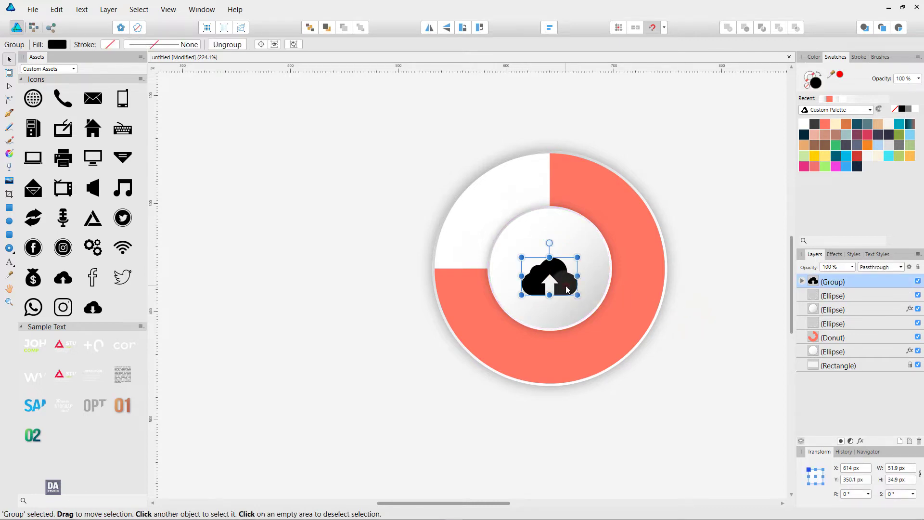
click(826, 124)
click(704, 317)
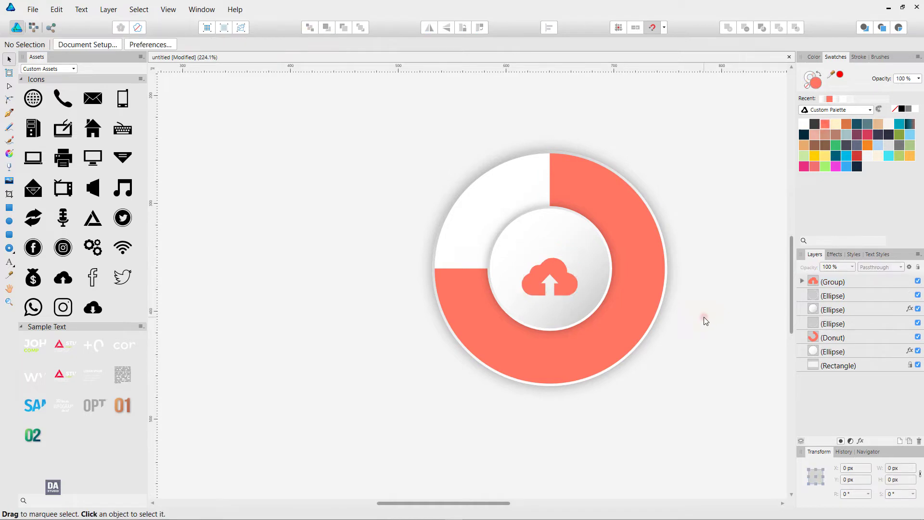
click(568, 290)
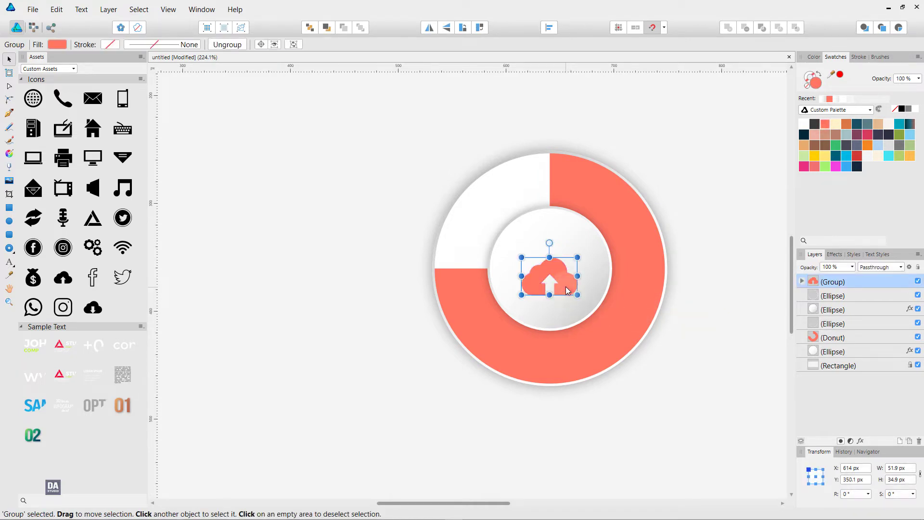
drag(565, 291, 565, 289)
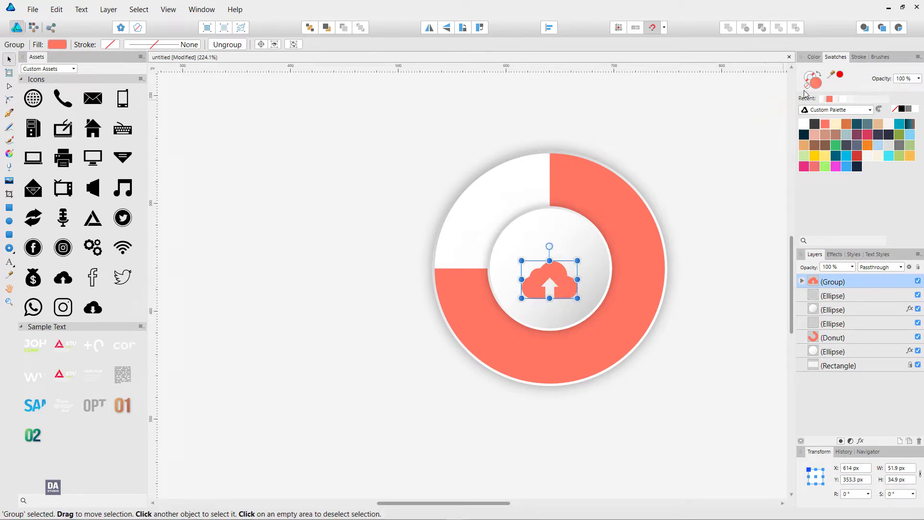
click(732, 216)
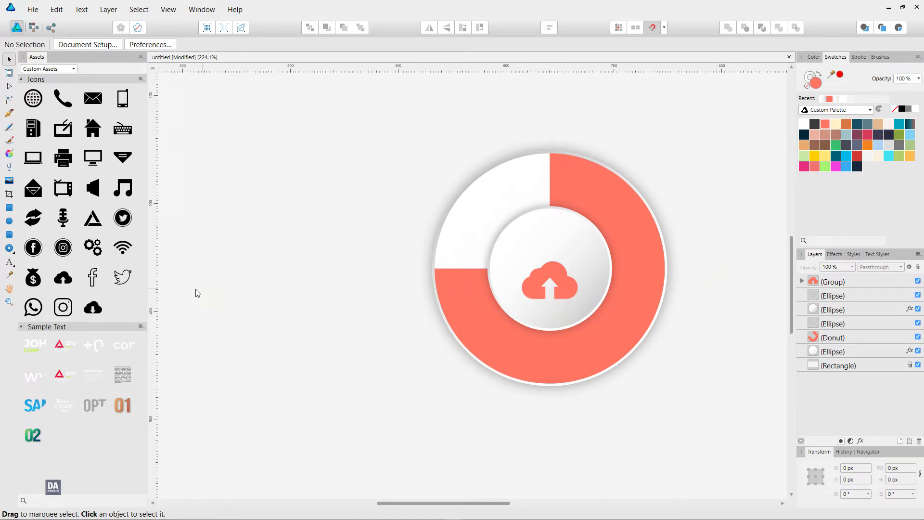
Step: Add a '75%' text label above the cloud icon, shrunk to fit and centred
click(9, 262)
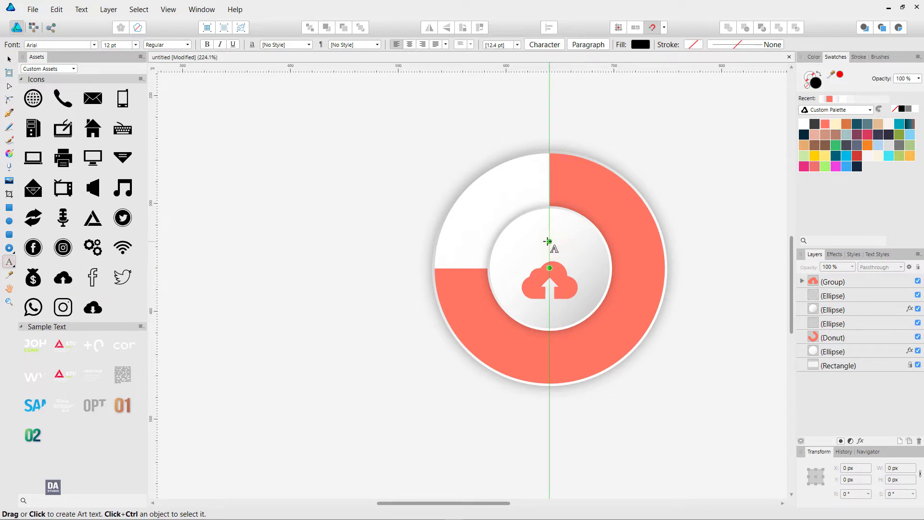
drag(548, 241, 568, 253)
text(7)
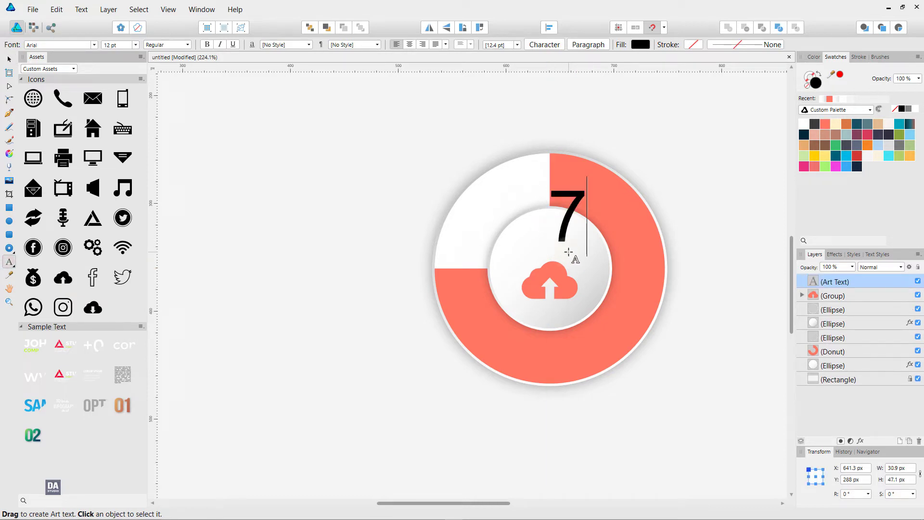
text(5%)
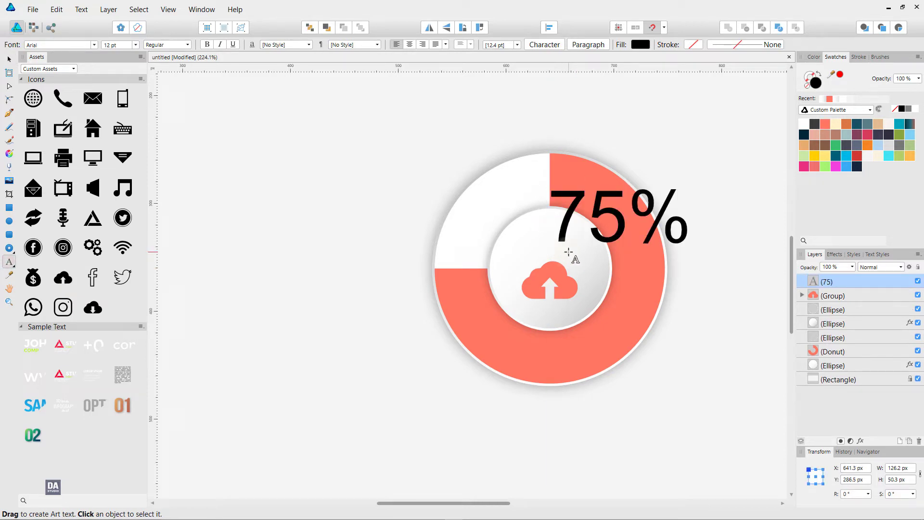
key(Escape)
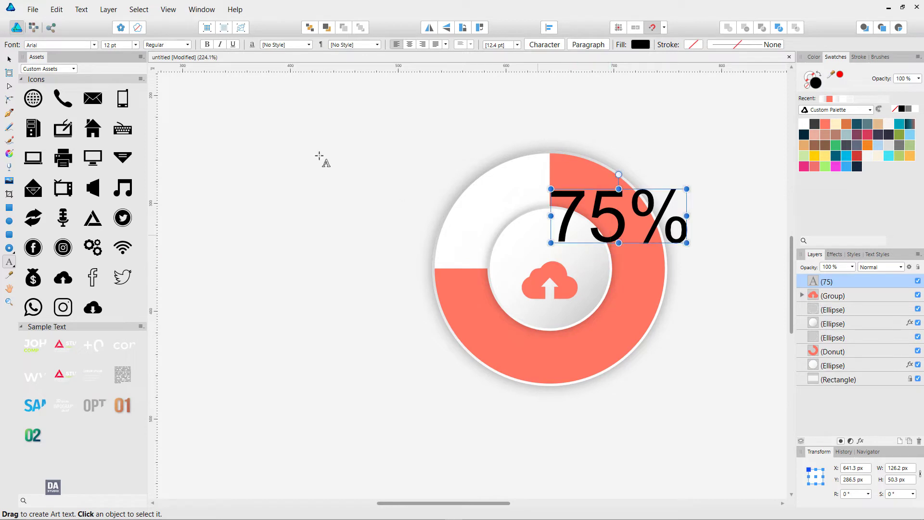
click(9, 59)
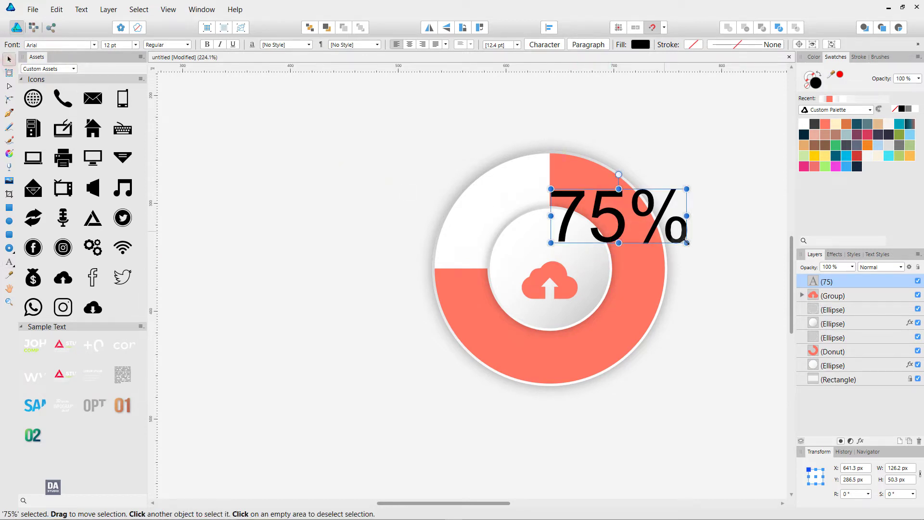
mouse_move(687, 243)
mouse_down()
mouse_move(607, 193)
mouse_move(549, 250)
mouse_move(561, 250)
mouse_move(548, 245)
mouse_up()
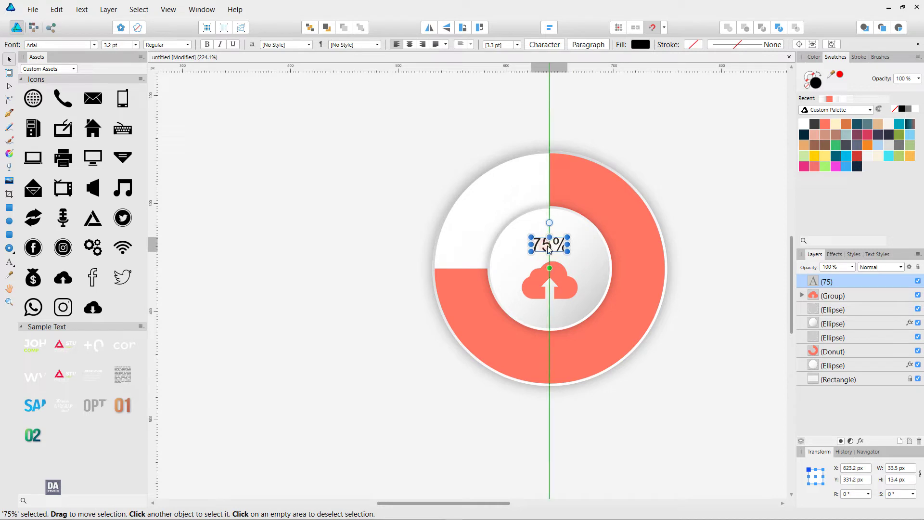
click(704, 273)
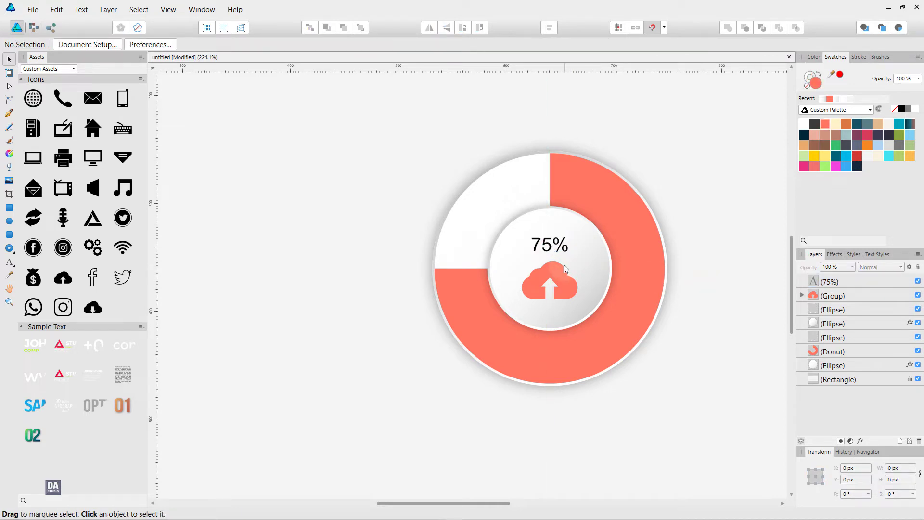
Step: Try swapping the 75% label and cloud icon positions, then undo the swap
click(553, 246)
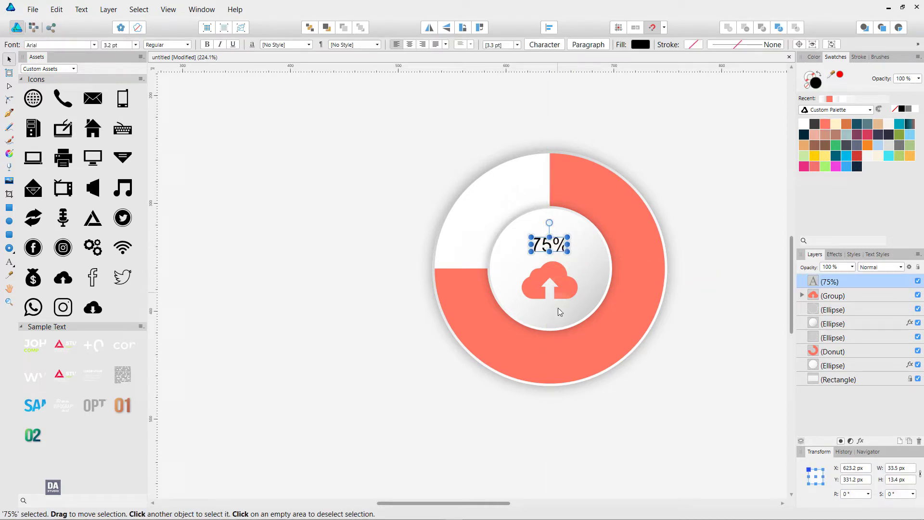
drag(562, 285, 560, 267)
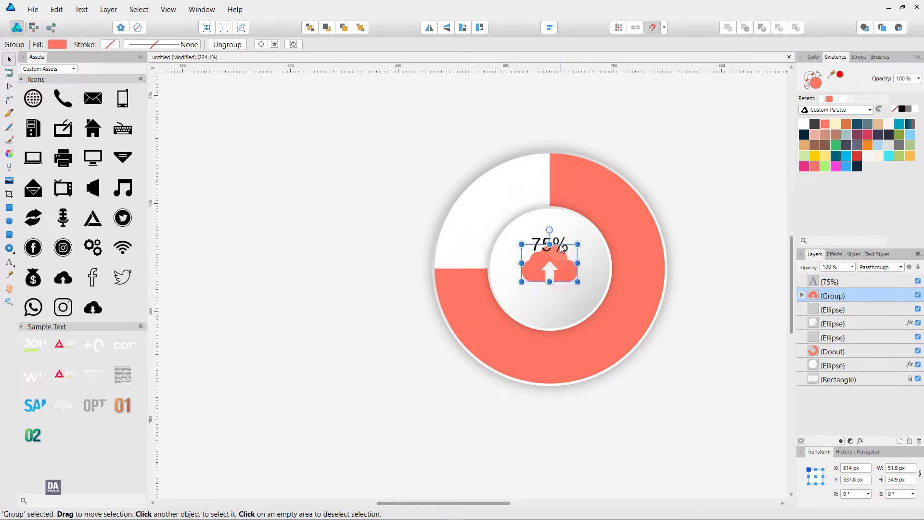
click(562, 247)
drag(561, 248, 562, 298)
click(715, 307)
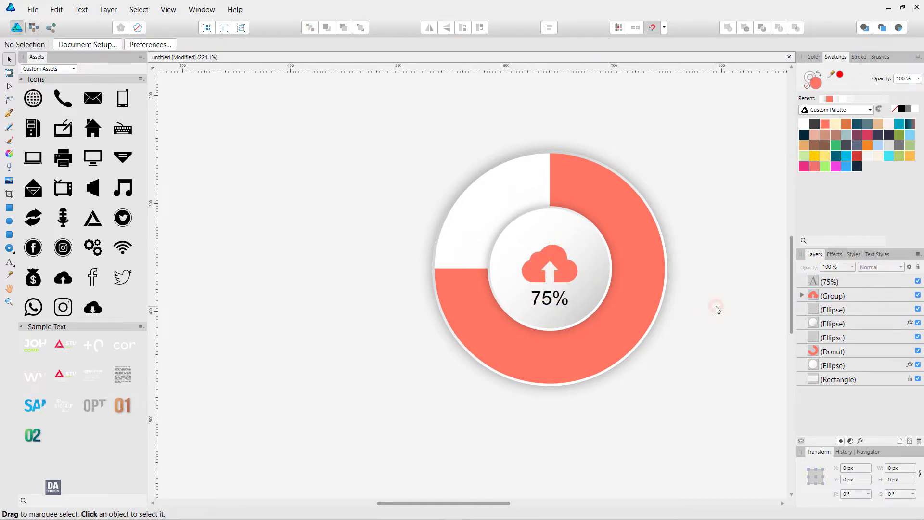
key(ctrl+z)
key(ctrl+z)
key(ctrl+z)
key(ctrl+z)
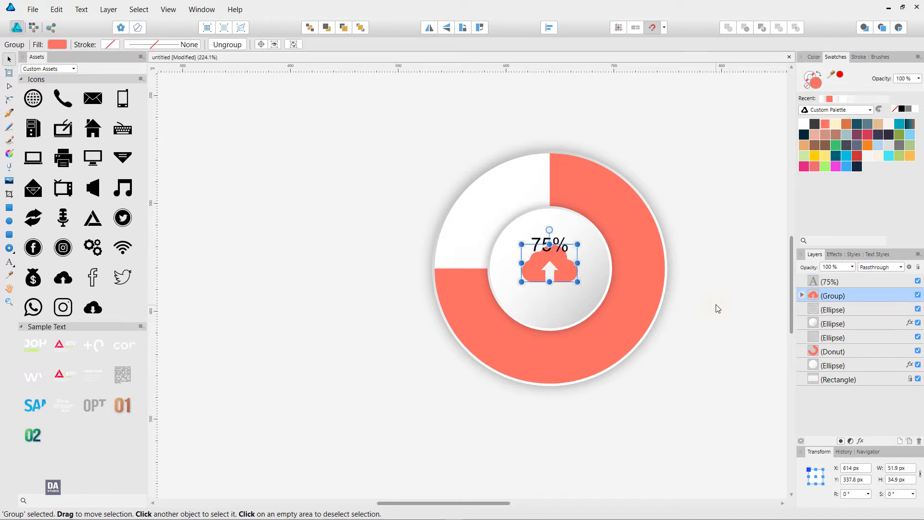
click(715, 308)
Step: Shrink the 75% label to 2.8 pt and enlarge the cloud icon to about 56 × 37.6 px
click(566, 249)
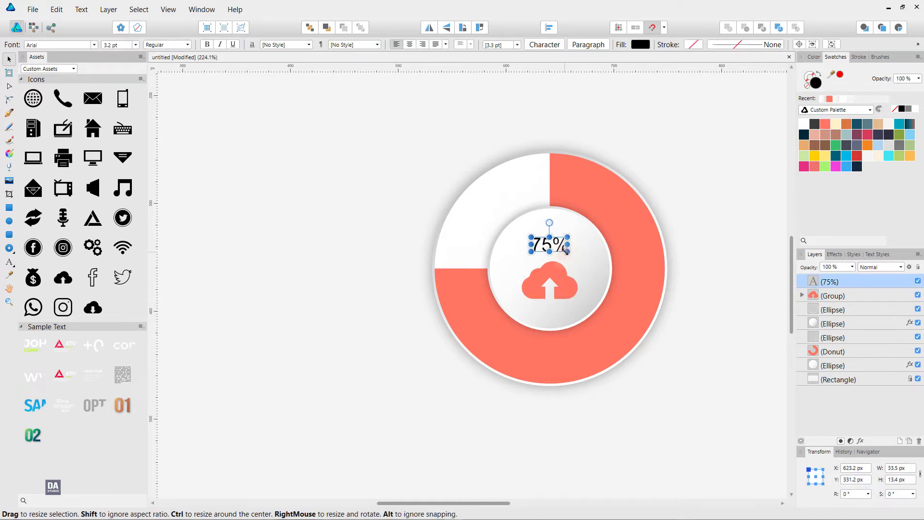
drag(566, 249, 564, 248)
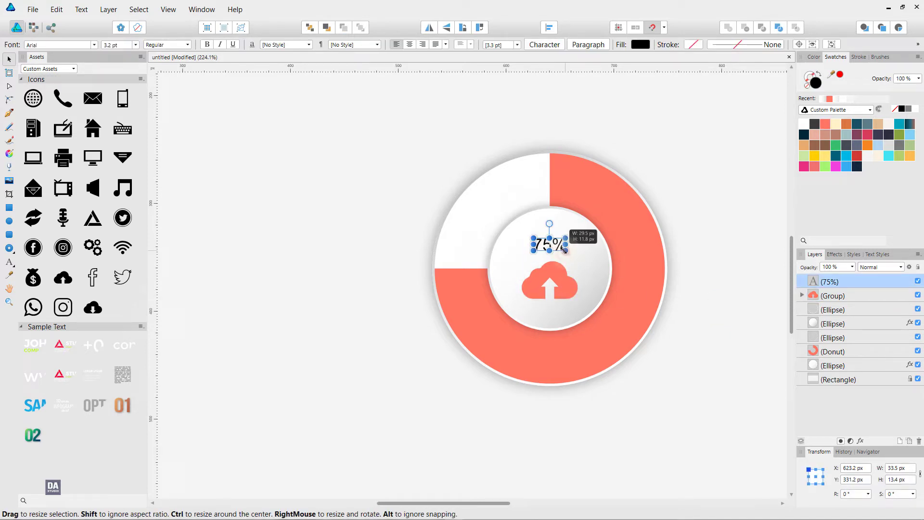
click(710, 288)
click(576, 288)
drag(583, 300, 578, 299)
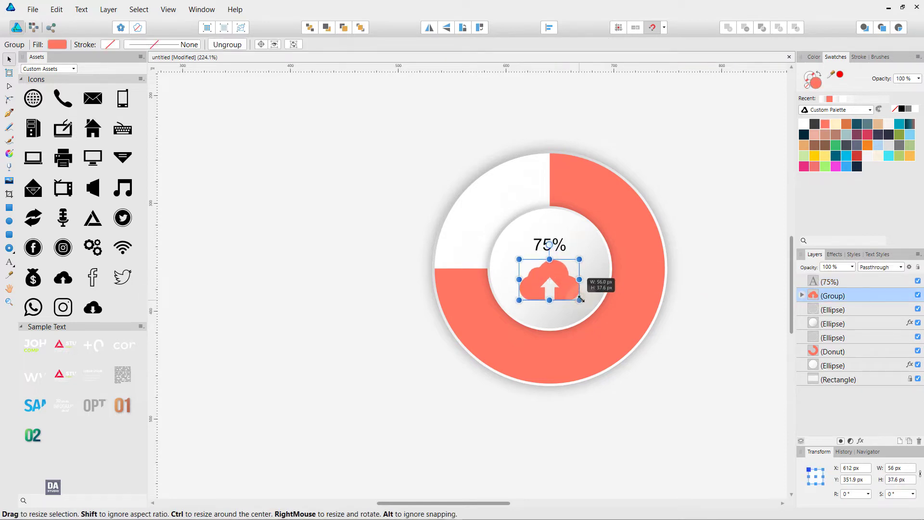
Step: Give the 75% label a grey-blue fill
click(696, 295)
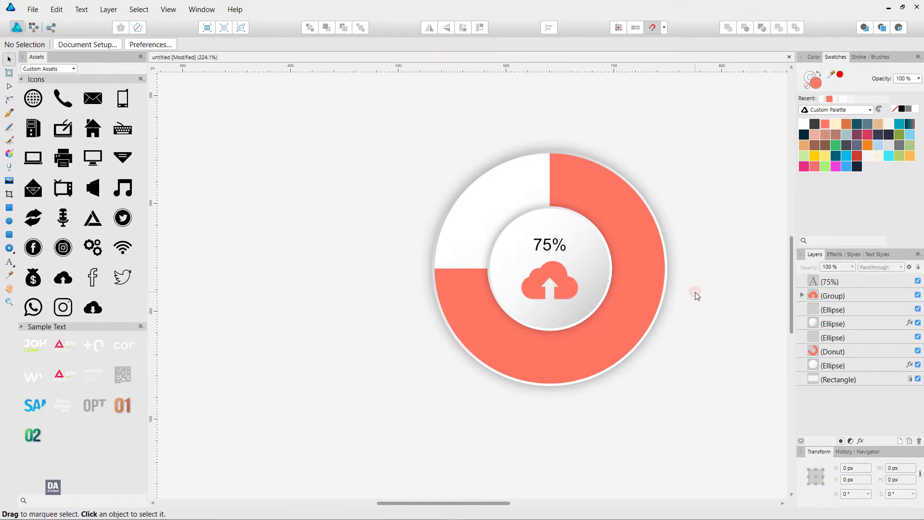
scroll(696, 296, down, 2)
scroll(695, 296, down, 3)
scroll(713, 288, up, 3)
scroll(628, 274, up, 3)
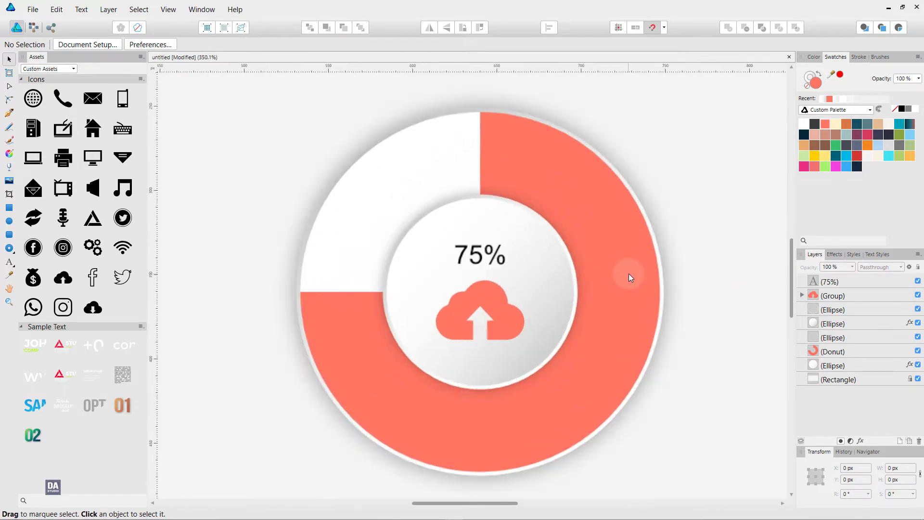
click(453, 255)
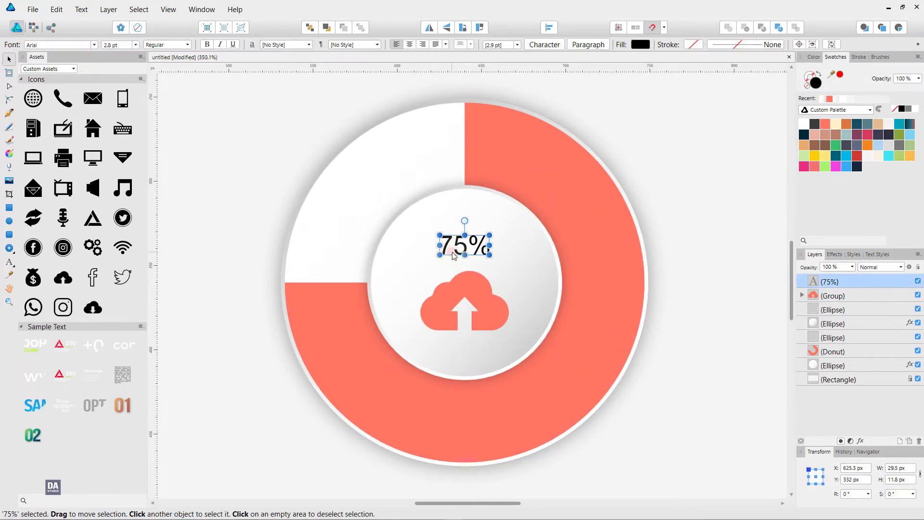
click(858, 145)
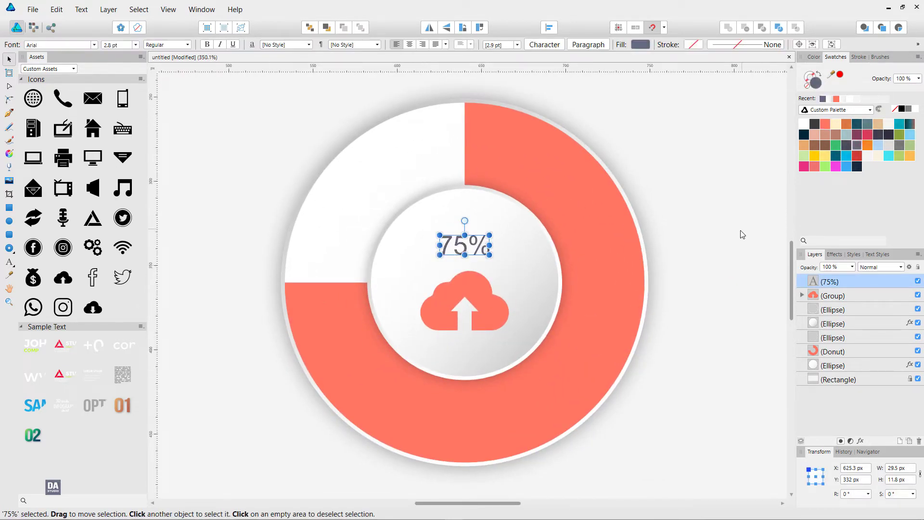
click(742, 234)
Step: Centre the 75% label horizontally on the inner circle
click(472, 255)
shift+click(507, 261)
click(549, 27)
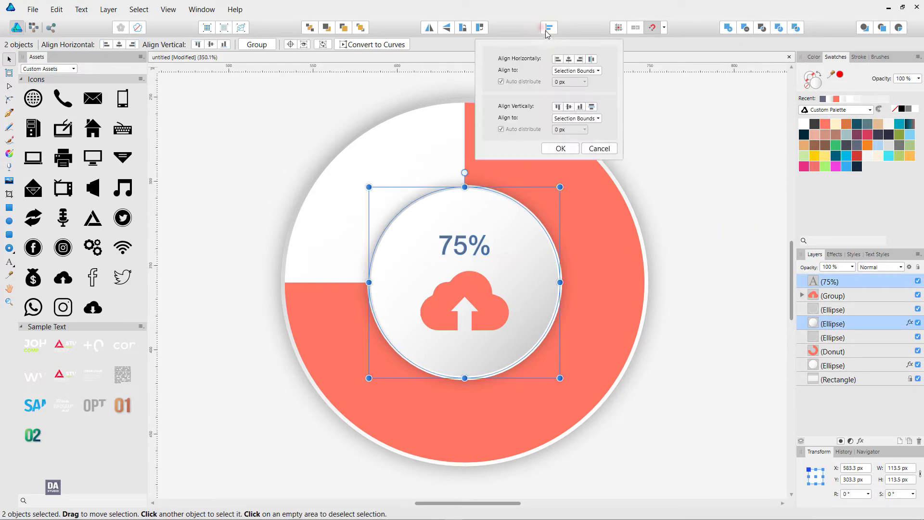
click(569, 59)
click(594, 149)
Step: Centre the cloud icon horizontally on the inner circle
click(475, 287)
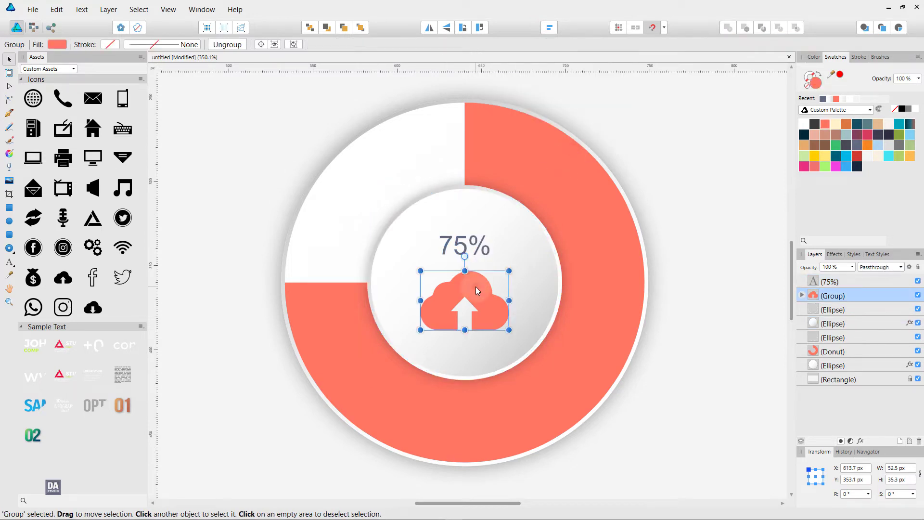
shift+click(541, 279)
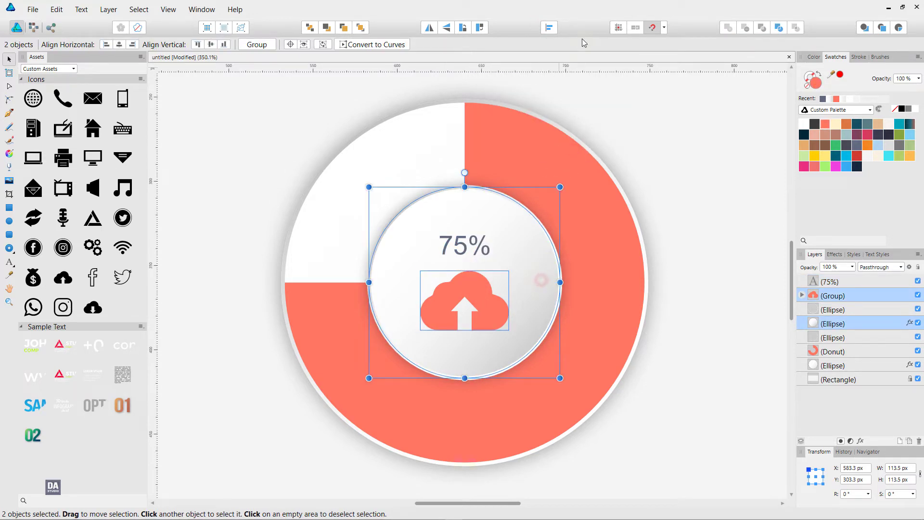
click(549, 28)
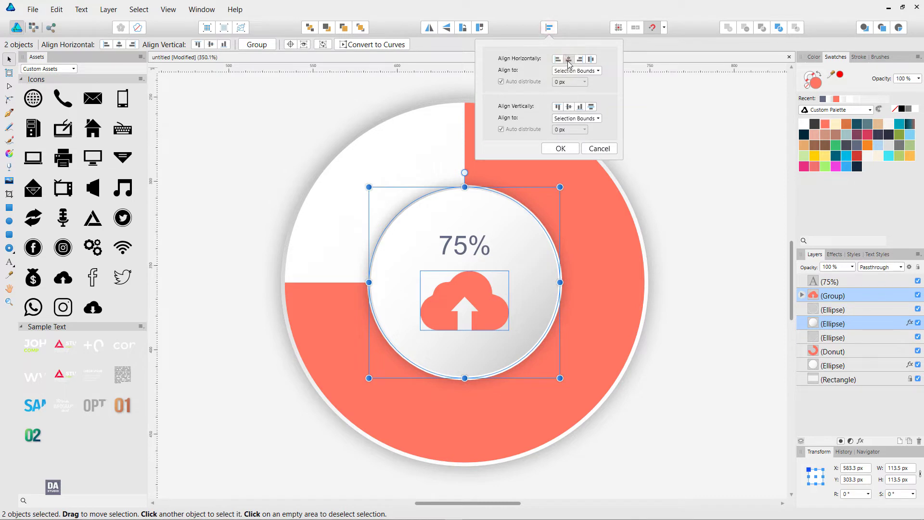
click(573, 149)
click(705, 202)
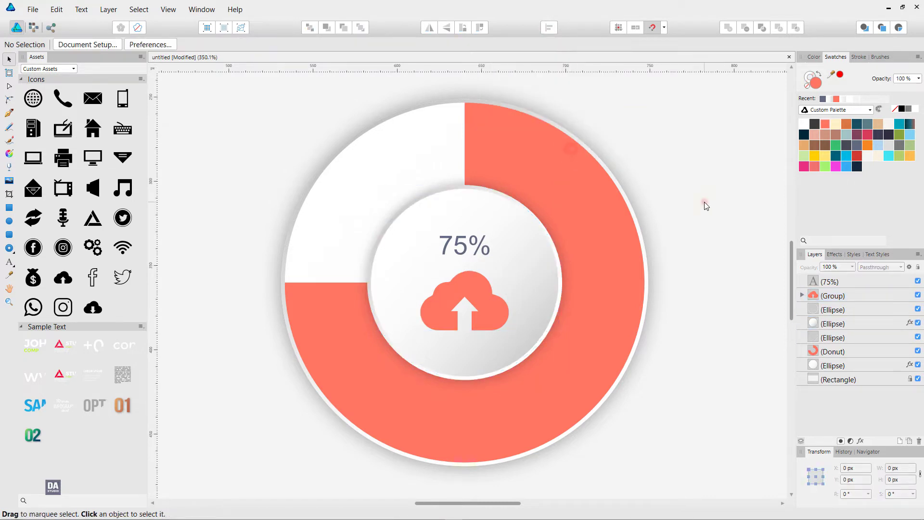
click(471, 254)
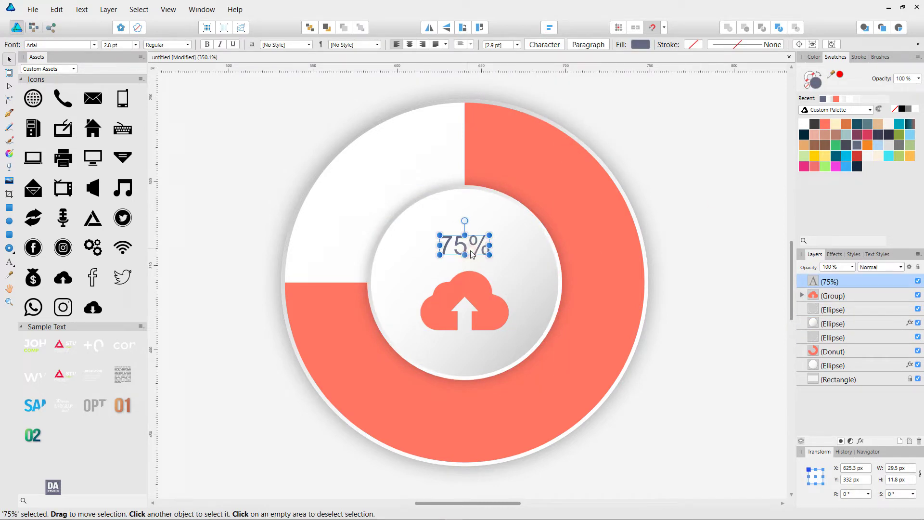
Step: Set the 75% label in Bebas Neue and centre it horizontally on the inner circle
click(85, 46)
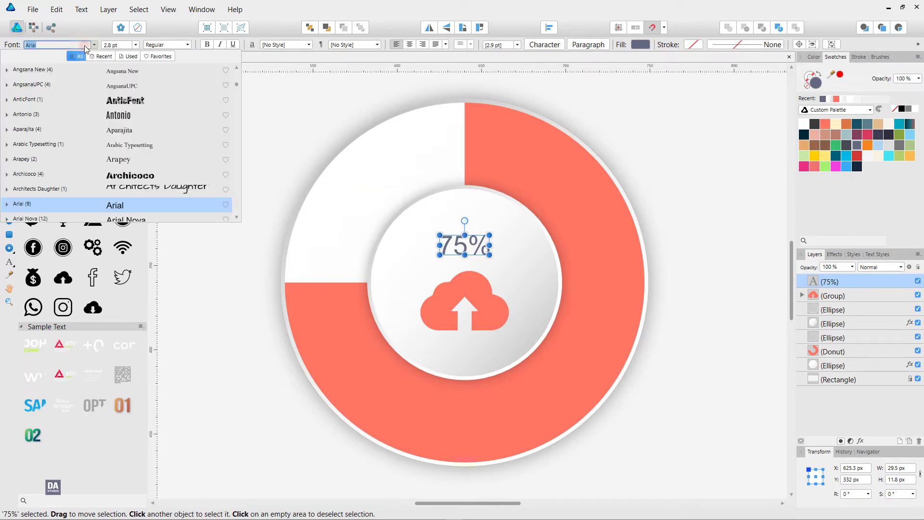
text(beba)
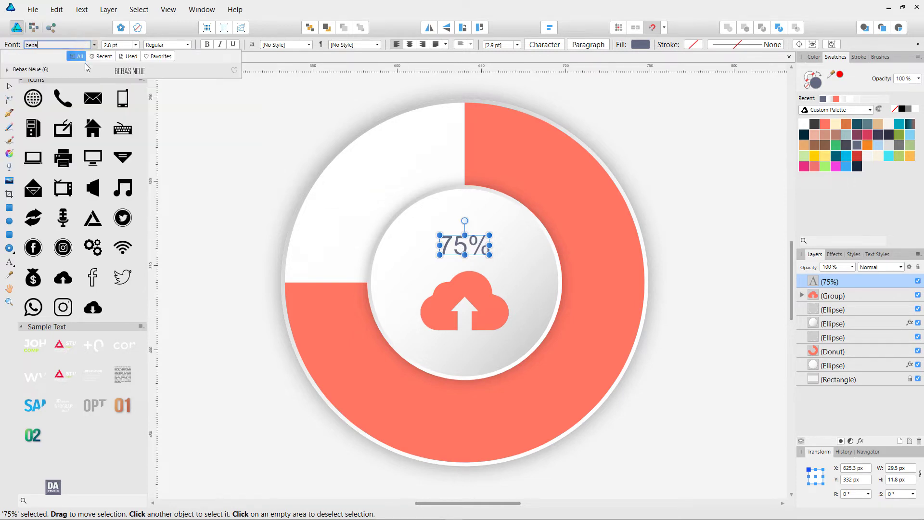
click(86, 69)
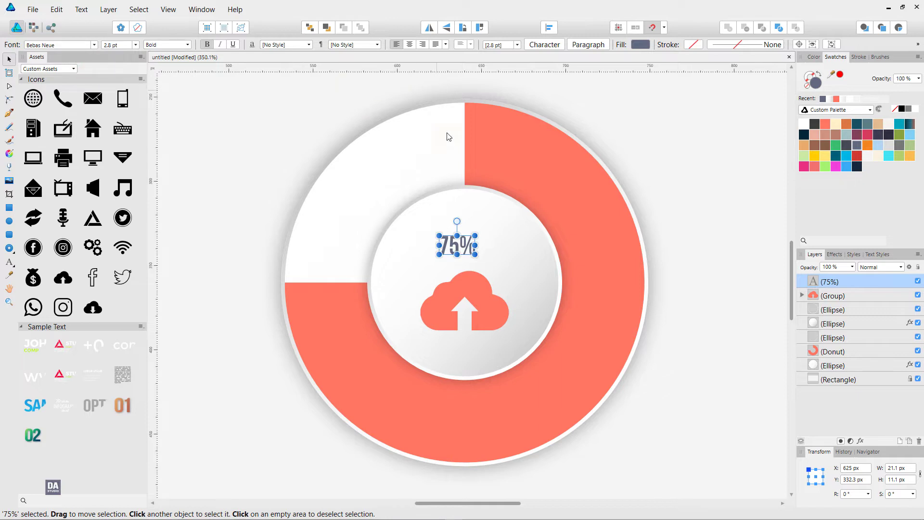
shift+click(501, 209)
click(550, 27)
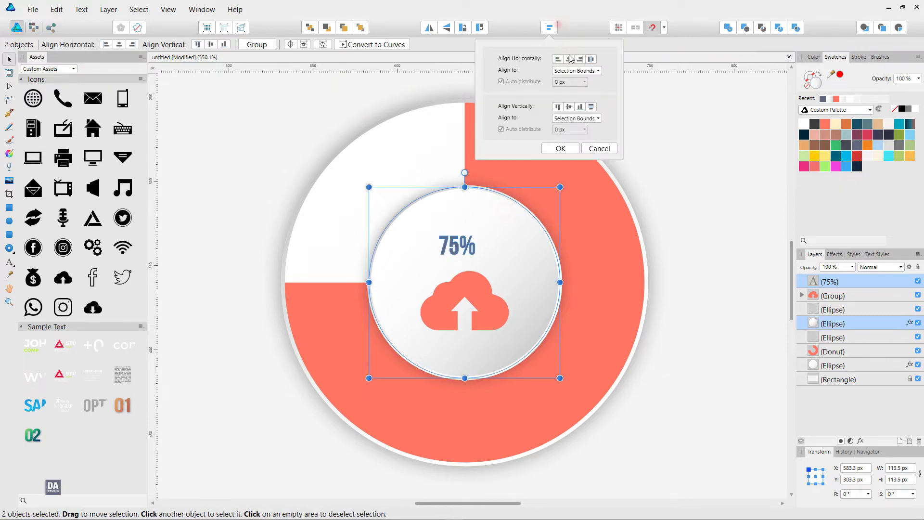
click(569, 59)
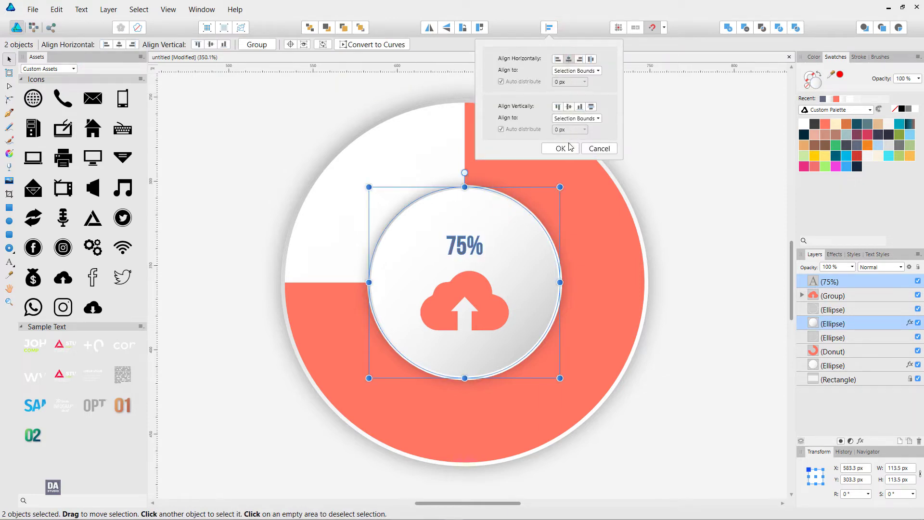
click(561, 148)
click(701, 201)
Step: Centre-align the label's paragraph and enlarge its font size to 4 pt
click(466, 253)
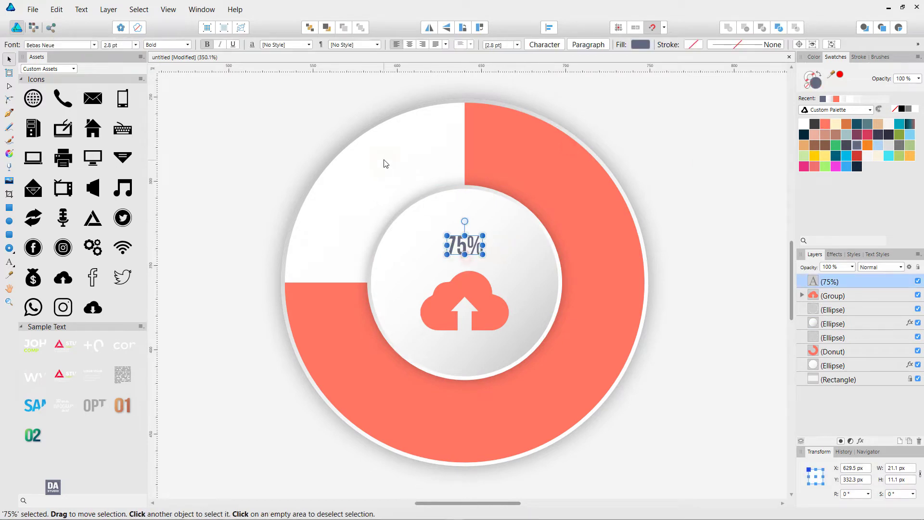
click(410, 44)
click(128, 47)
text(5)
key(Return)
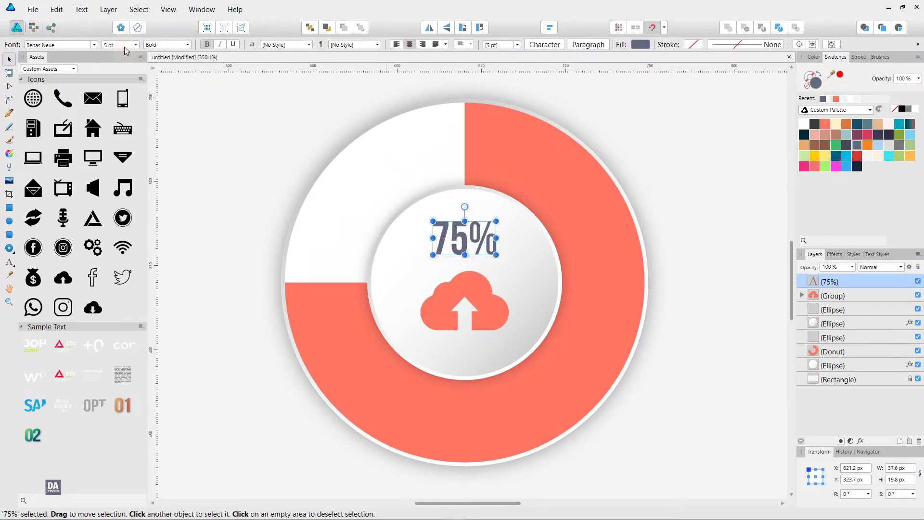
scroll(125, 47, down, 1)
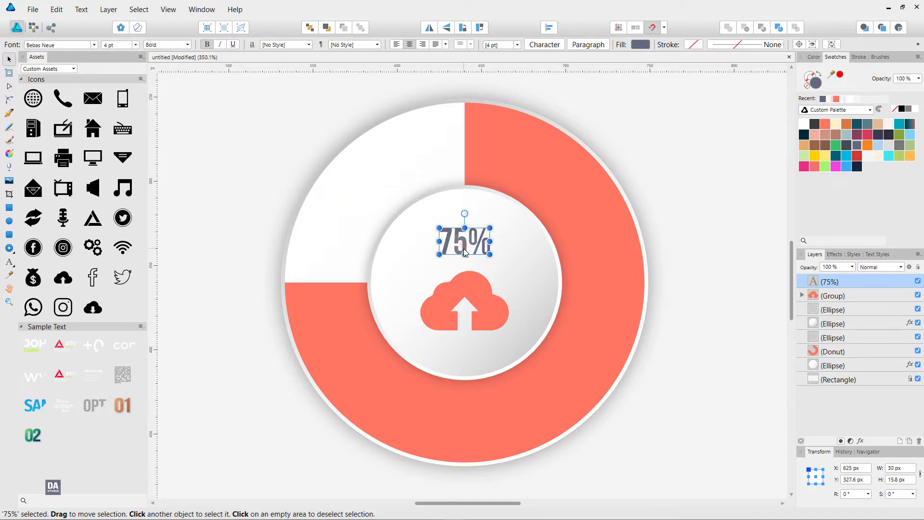
click(700, 278)
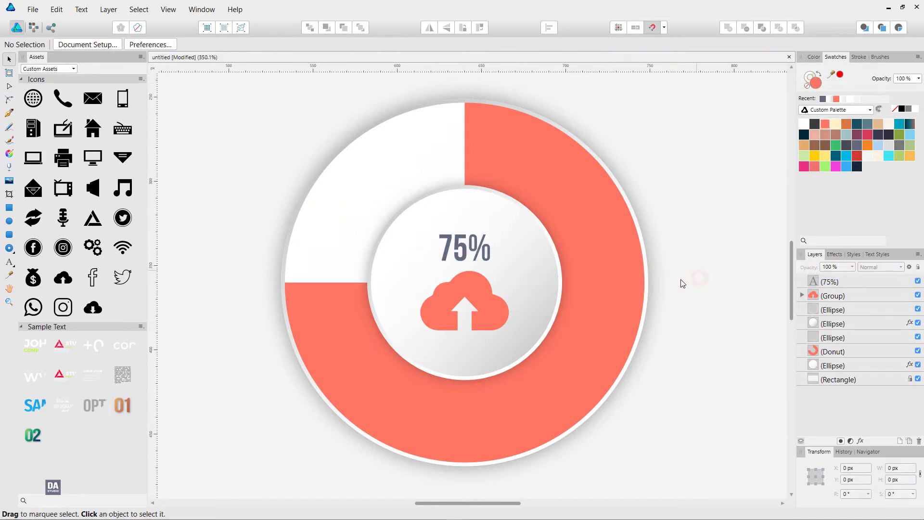
click(495, 331)
Step: Give the cloud icon an outer shadow: 3.2 px radius, 23% opacity, 34% intensity, adjusted angle
click(493, 325)
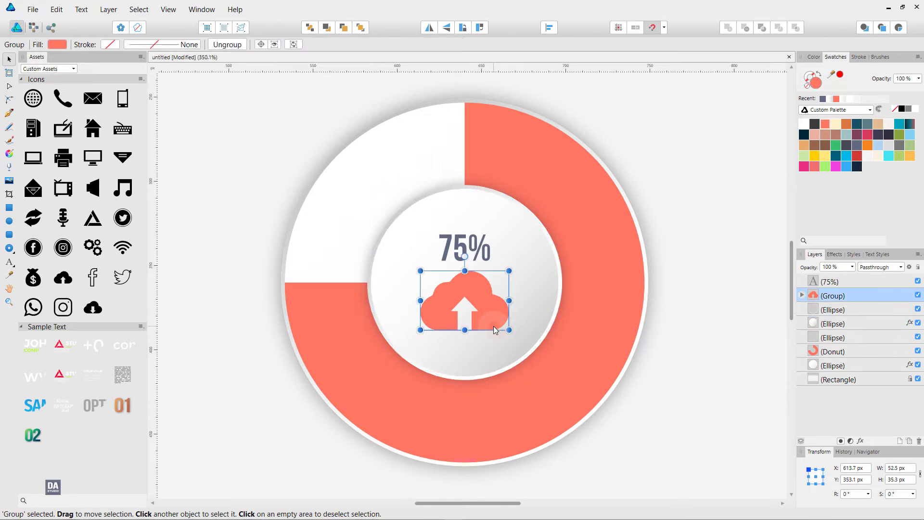
click(861, 441)
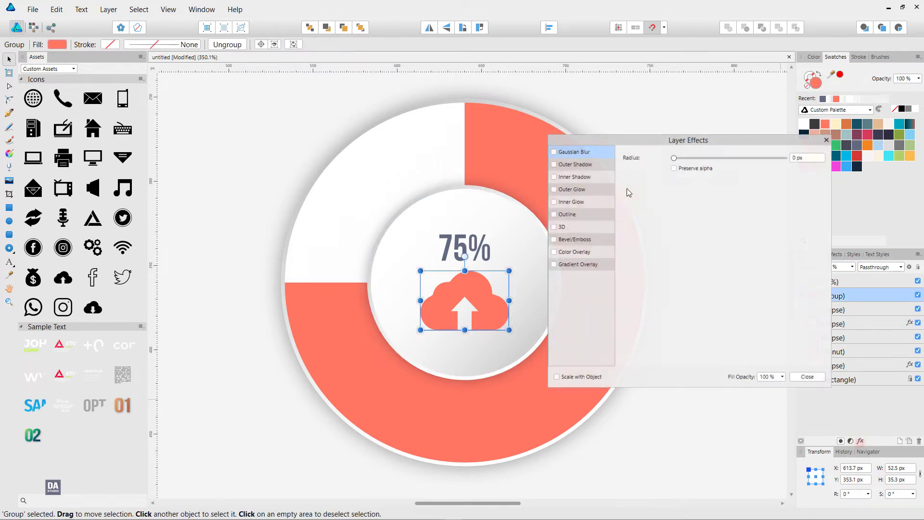
click(591, 164)
mouse_move(675, 181)
mouse_down()
mouse_move(713, 181)
mouse_move(698, 204)
mouse_move(715, 213)
mouse_up()
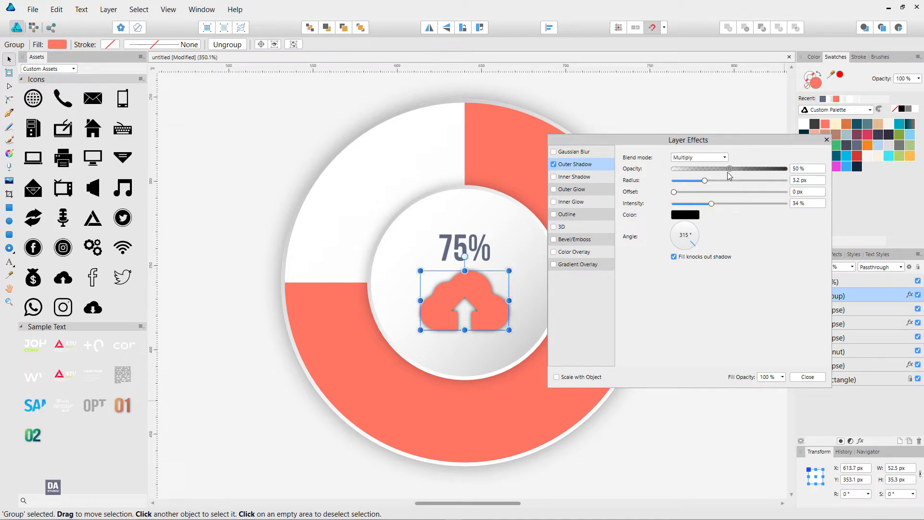
drag(730, 169, 700, 172)
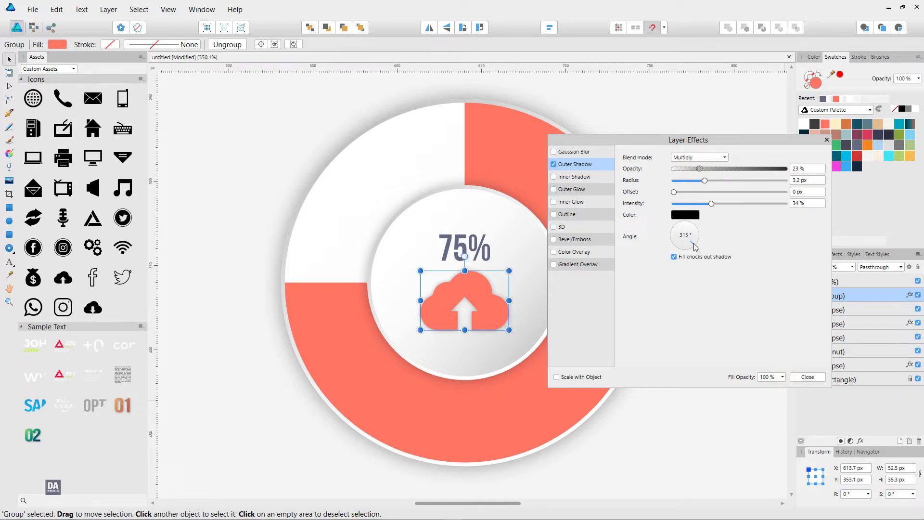
drag(695, 246, 682, 254)
click(808, 377)
click(679, 345)
Step: Scale up all parts of the 75% donut graphic together
scroll(705, 330, down, 2)
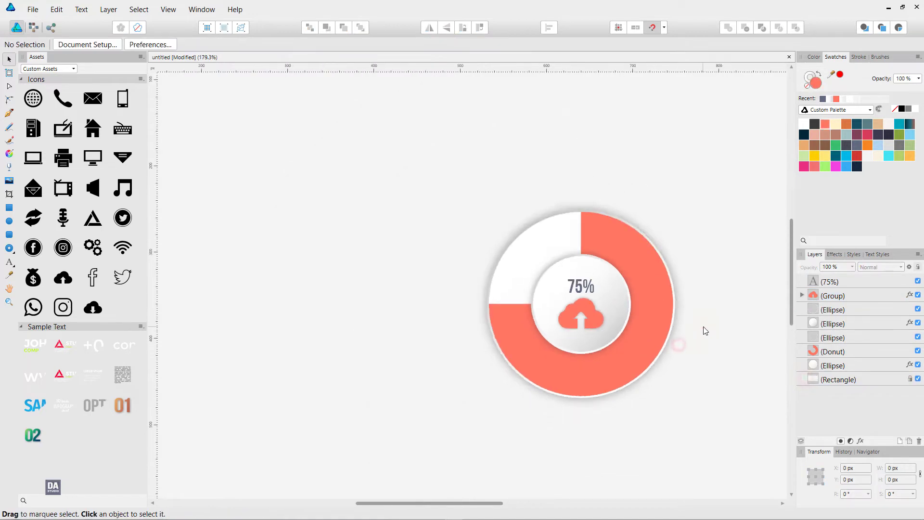
scroll(725, 345, down, 1)
scroll(725, 344, up, 1)
key(ctrl+0)
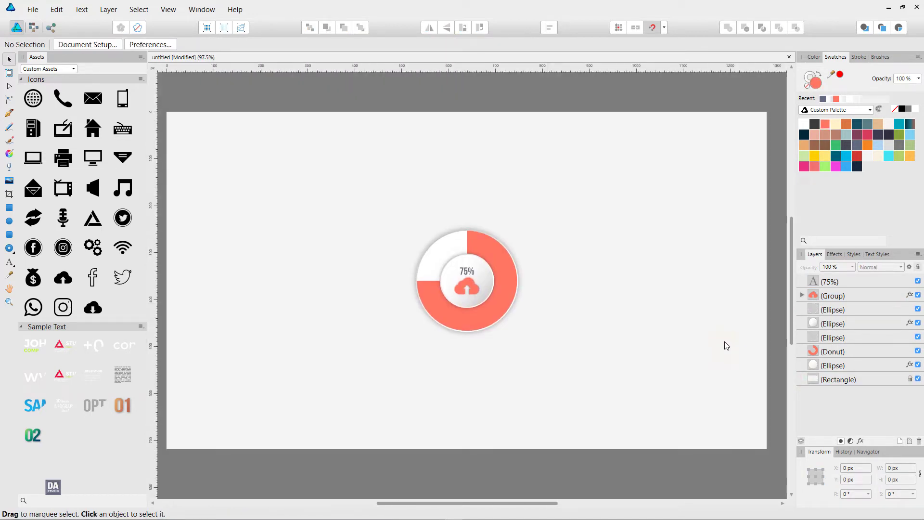
drag(373, 199, 561, 360)
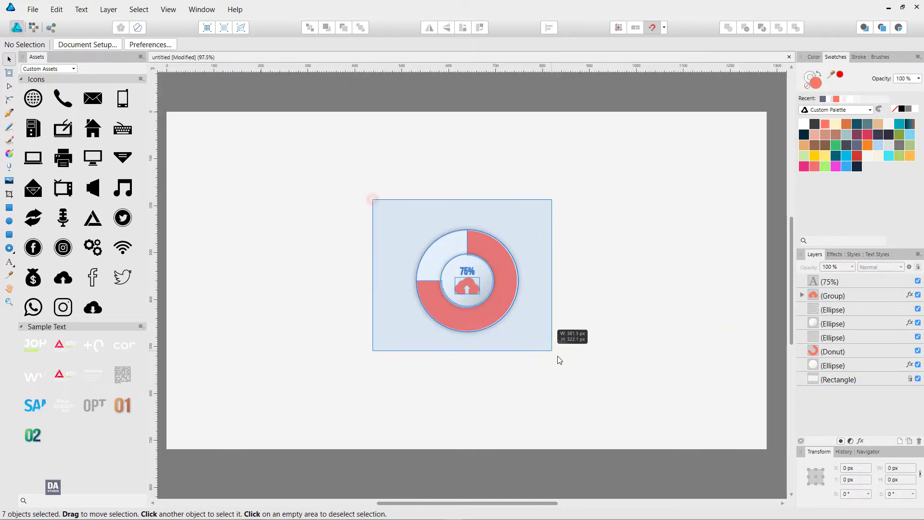
drag(518, 331, 534, 346)
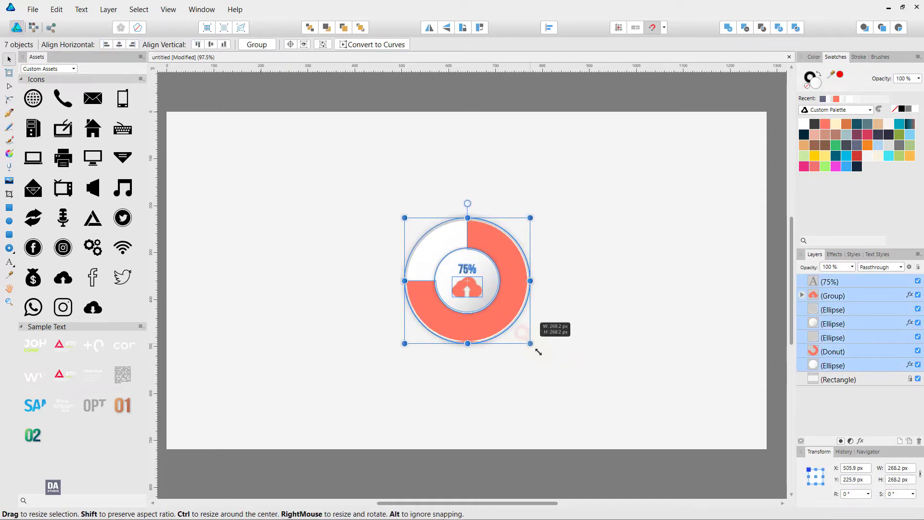
click(568, 333)
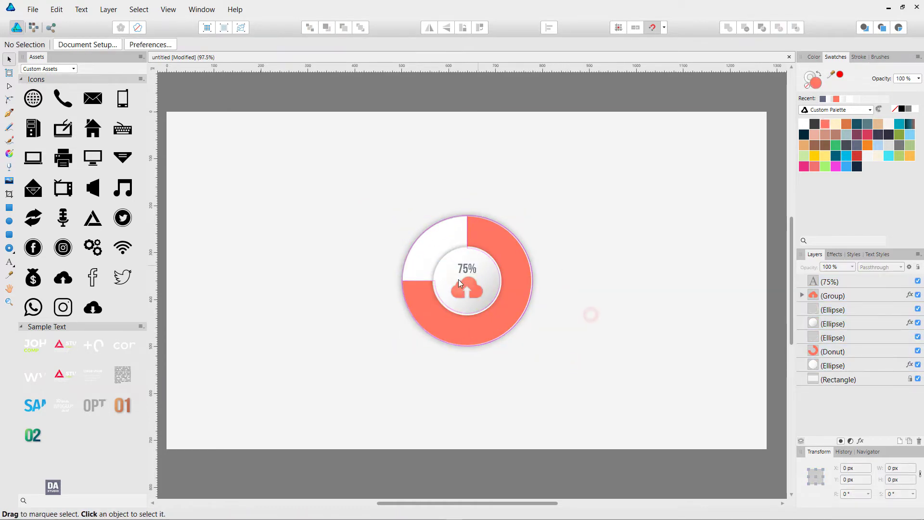
Step: Move the whole donut graphic to the left side of the page
click(469, 271)
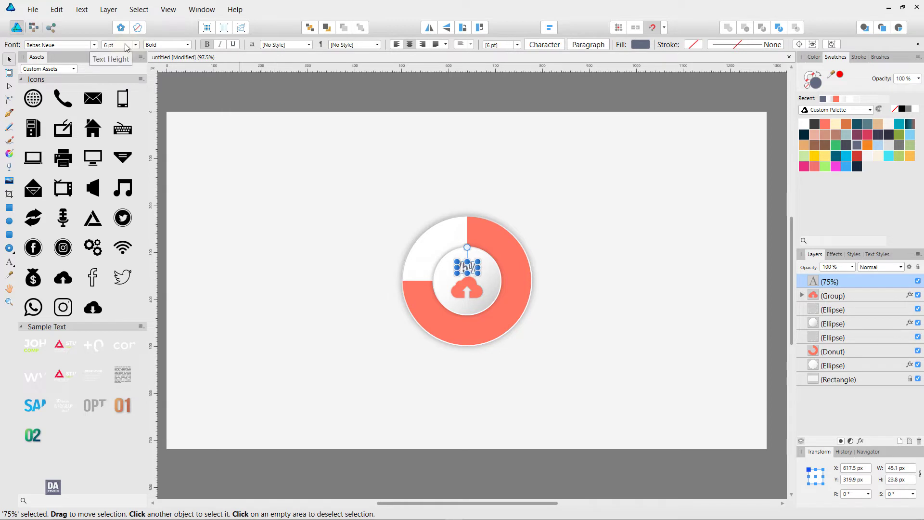
click(243, 183)
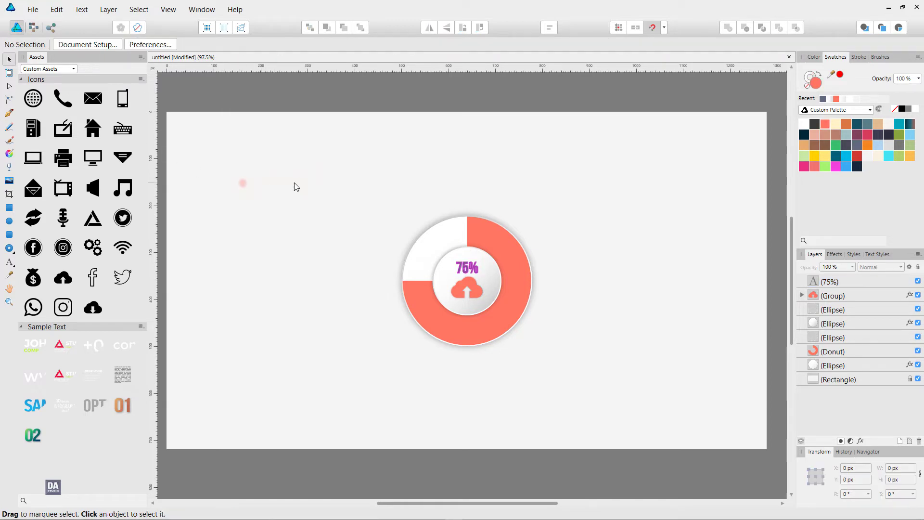
click(475, 272)
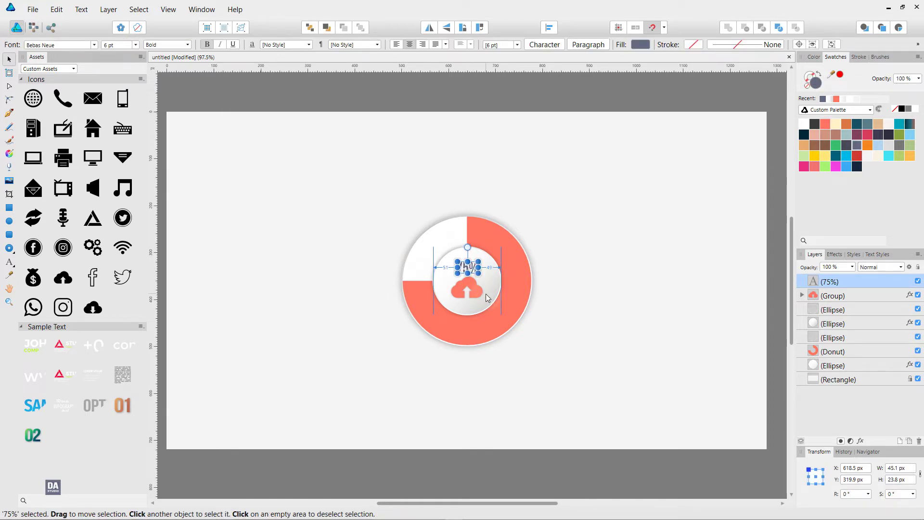
click(564, 284)
drag(353, 187, 575, 357)
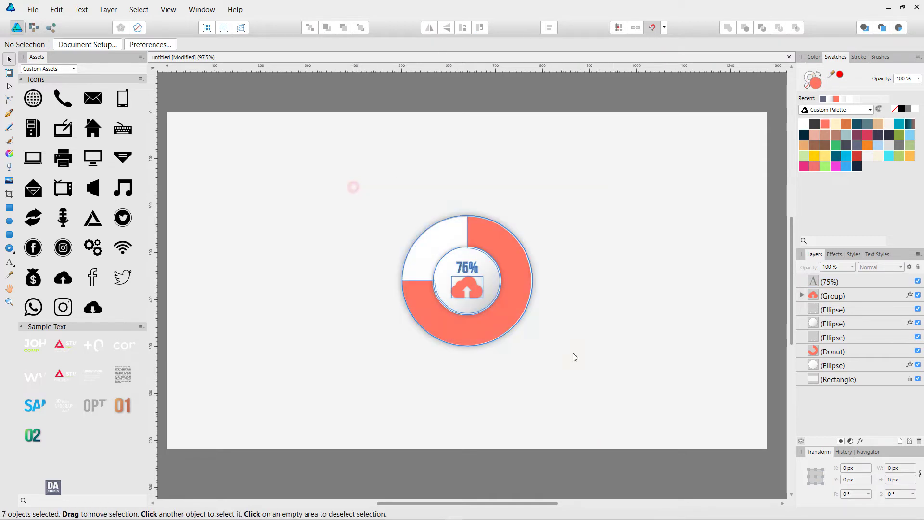
drag(503, 296, 332, 279)
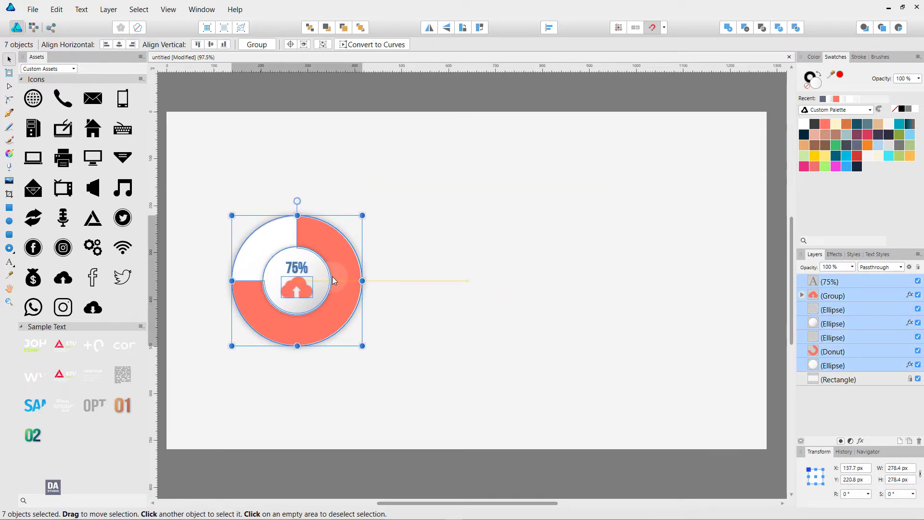
click(442, 288)
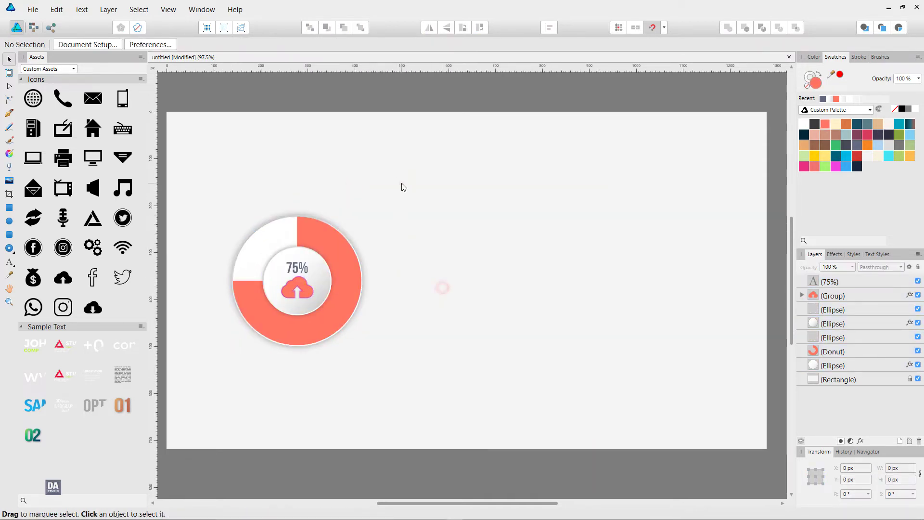
Step: Alt-drag a copy of the 75% donut chart well to the right, level with the original
drag(403, 187, 221, 371)
drag(317, 315, 481, 324)
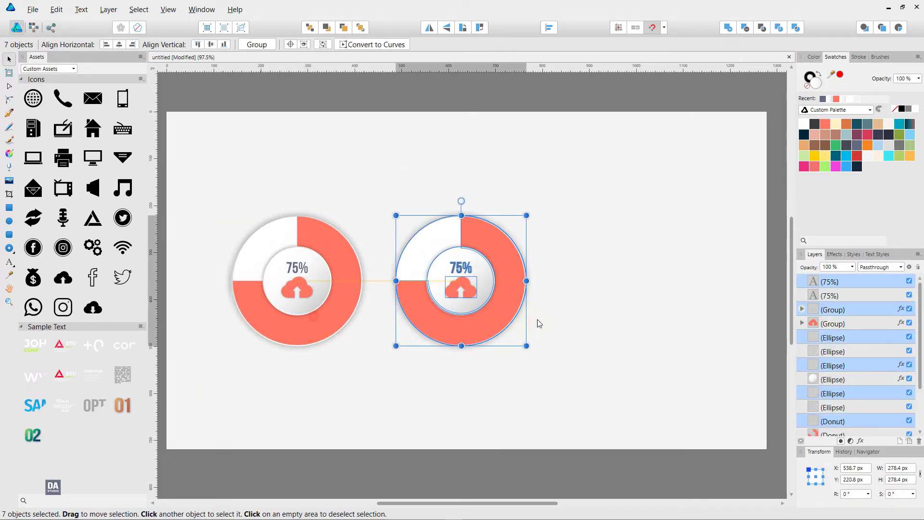
mouse_move(538, 323)
mouse_down()
mouse_move(673, 330)
mouse_move(634, 327)
mouse_up()
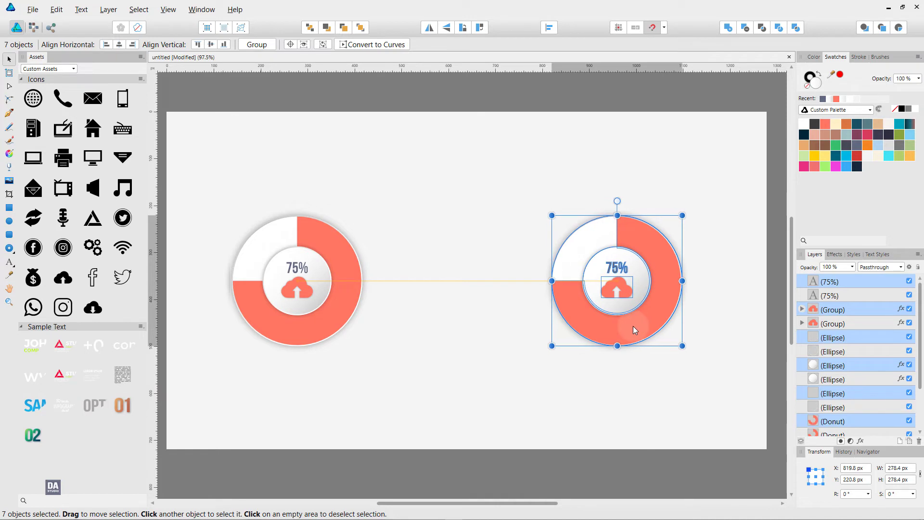
click(490, 313)
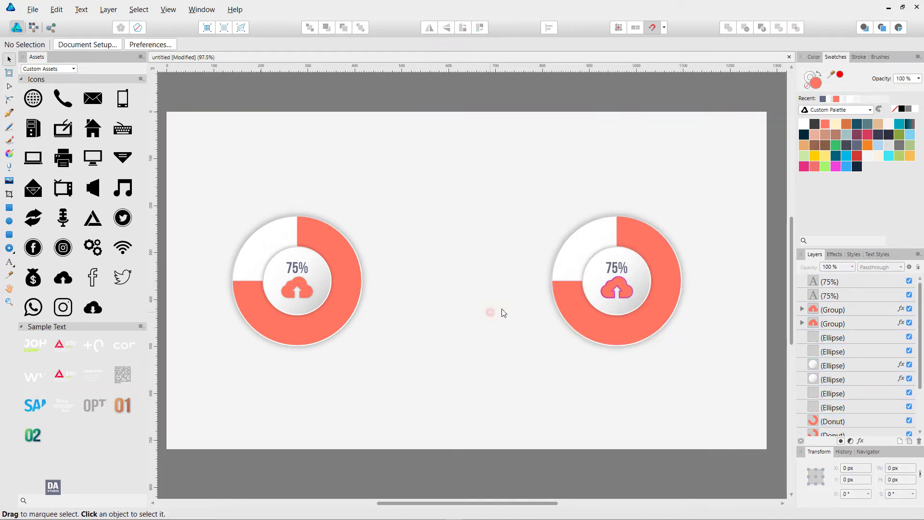
click(622, 296)
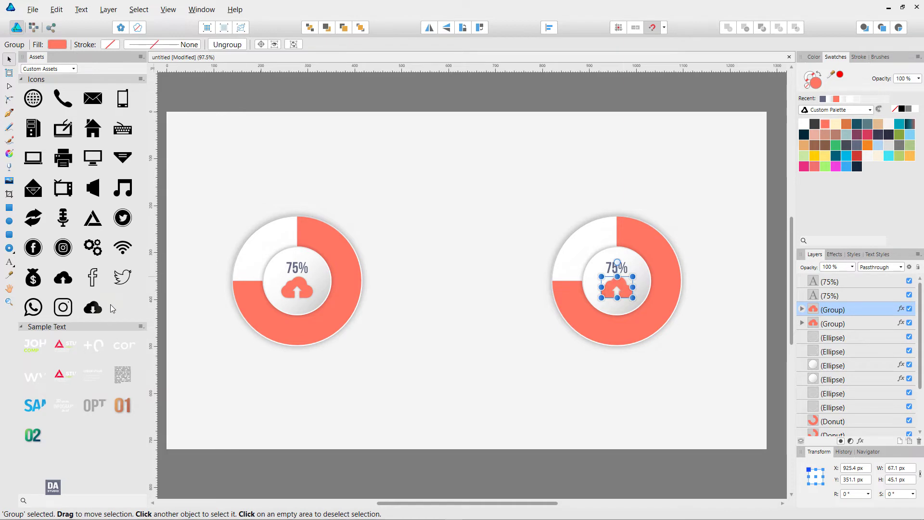
Step: Swap the copy's upload cloud for a resized black download cloud from Assets
drag(95, 313, 620, 295)
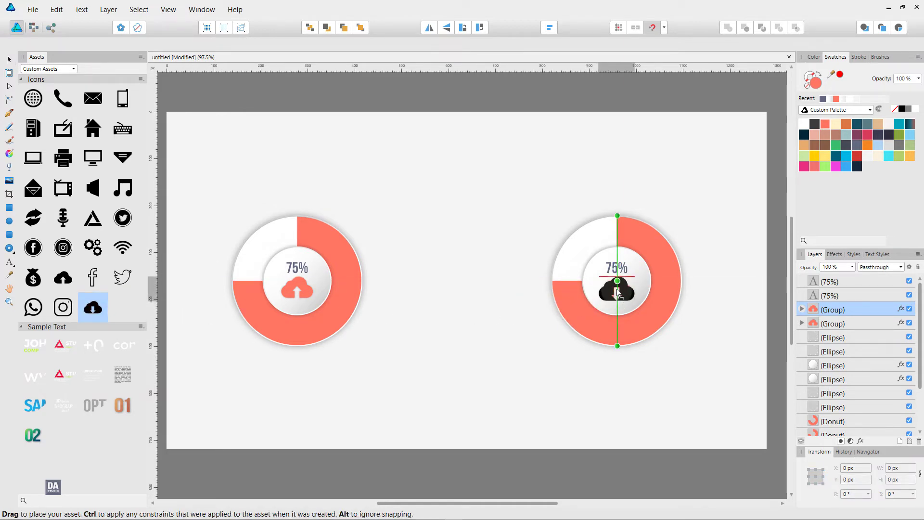
drag(619, 294, 619, 293)
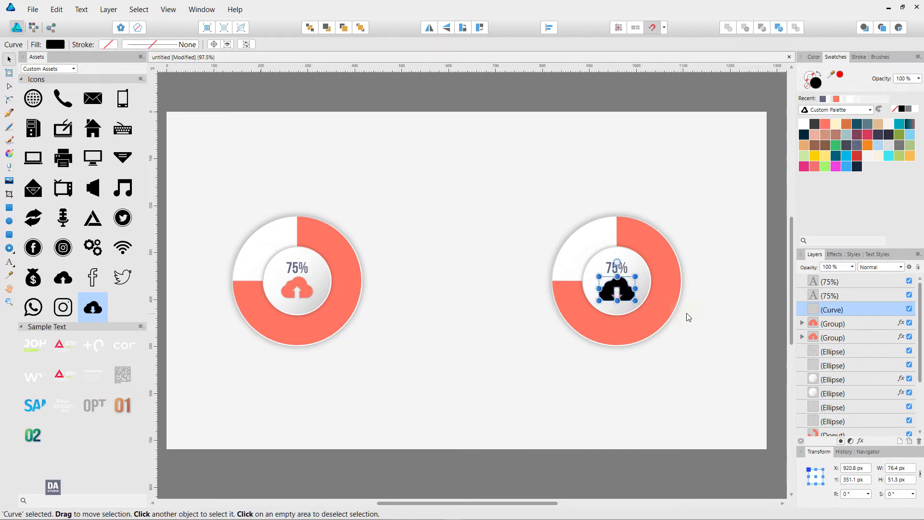
click(826, 325)
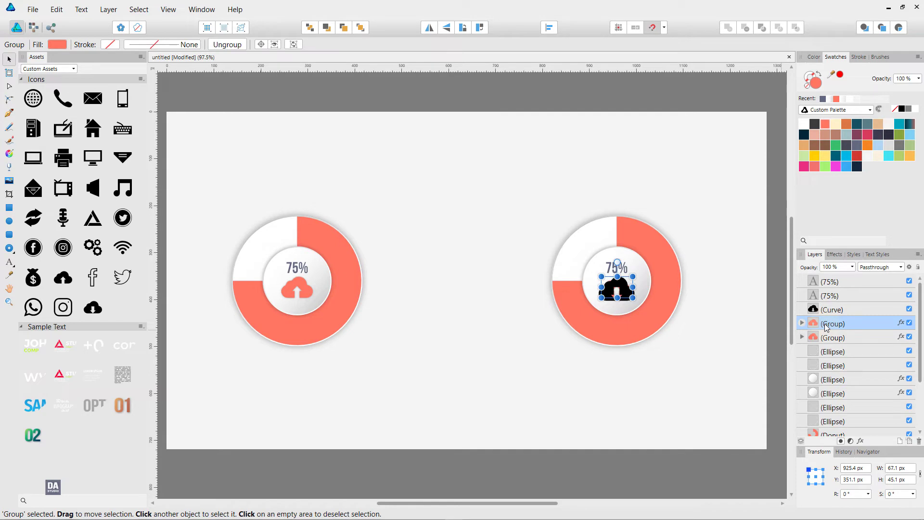
click(627, 296)
scroll(663, 296, up, 3)
scroll(664, 296, up, 2)
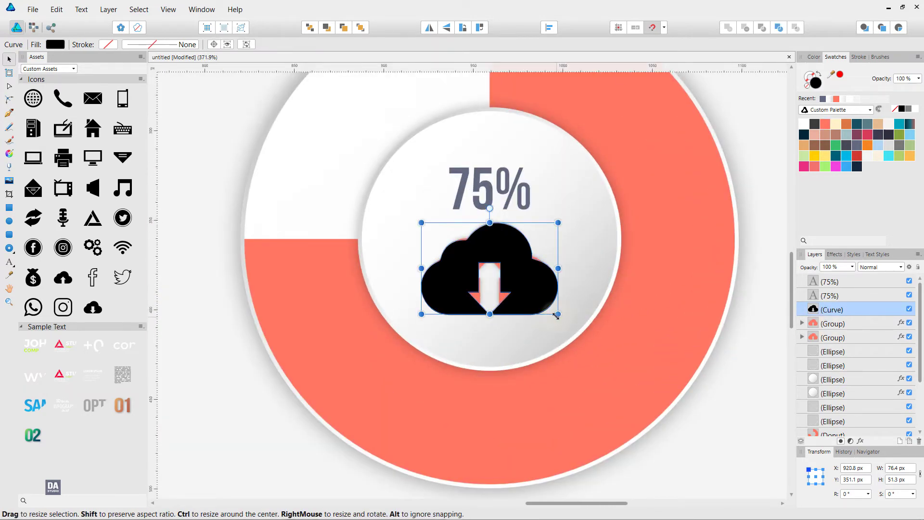
drag(556, 314, 527, 289)
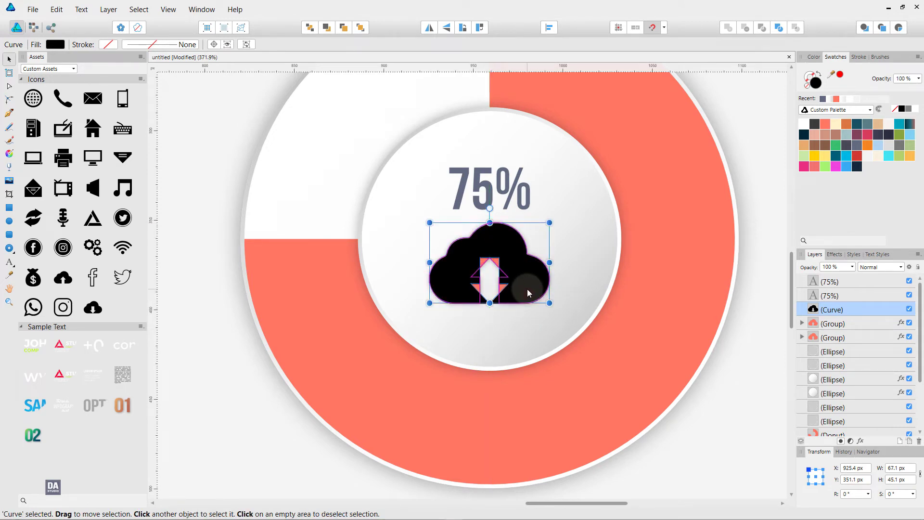
click(824, 325)
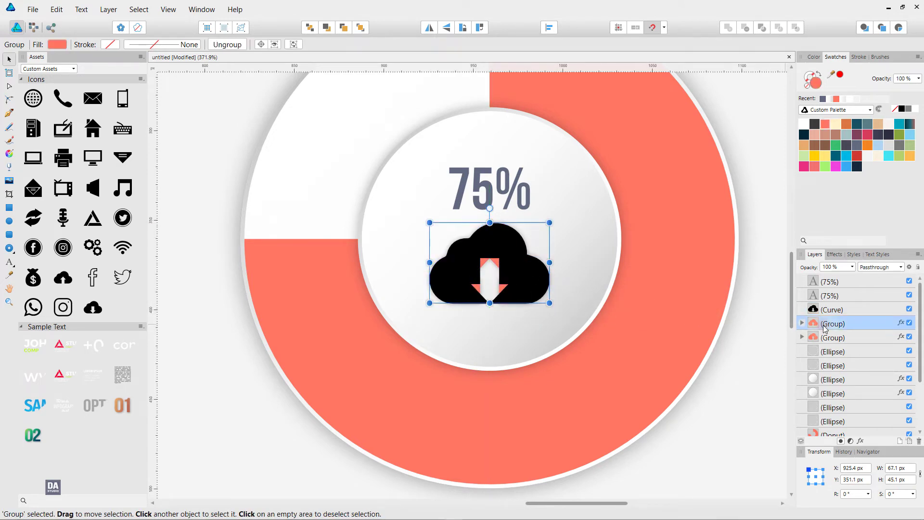
key(Delete)
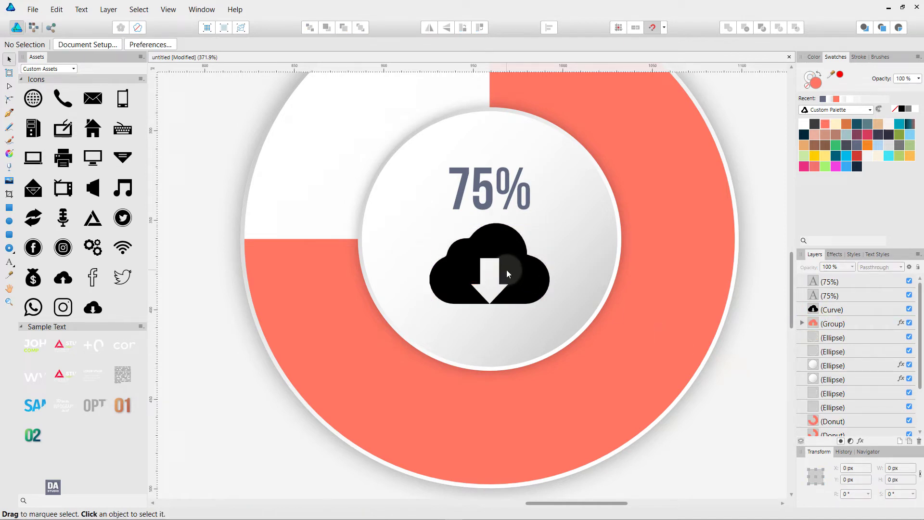
Step: Retype the copied donut's label from 75% to 50%
click(486, 201)
drag(486, 200, 444, 193)
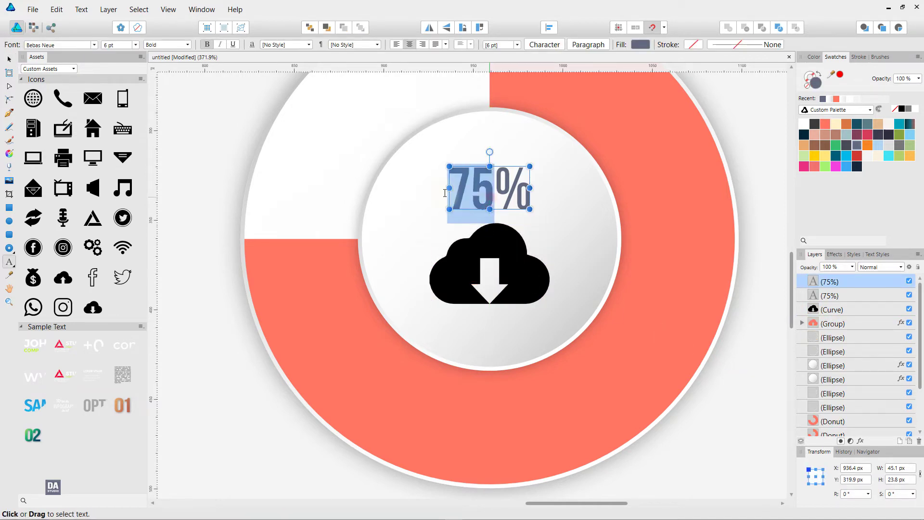
text(50)
key(Escape)
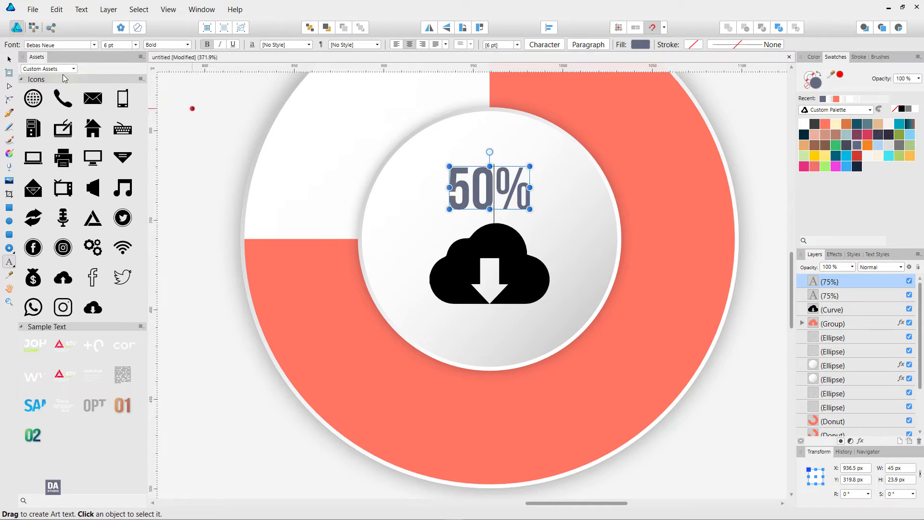
Step: Reduce the right donut's arc to a half ring (180°) with the Donut tool
key(v)
click(322, 272)
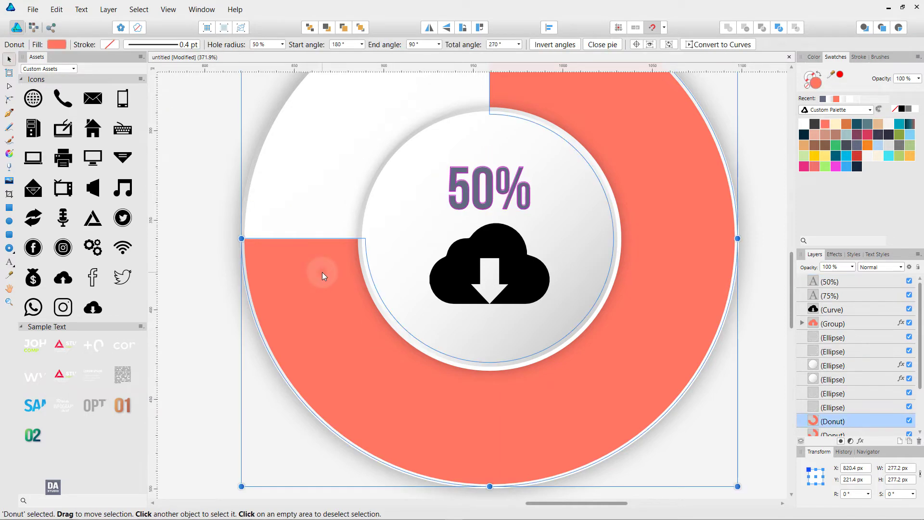
scroll(323, 272, down, 2)
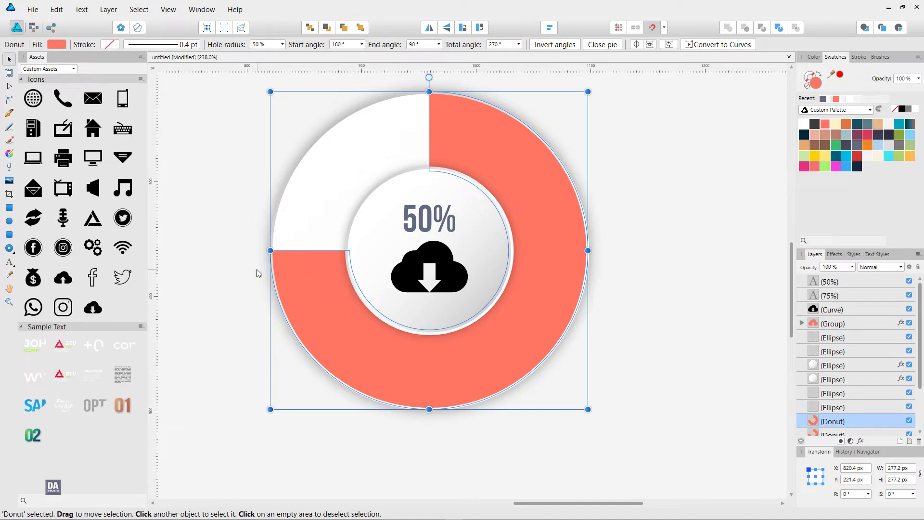
click(9, 249)
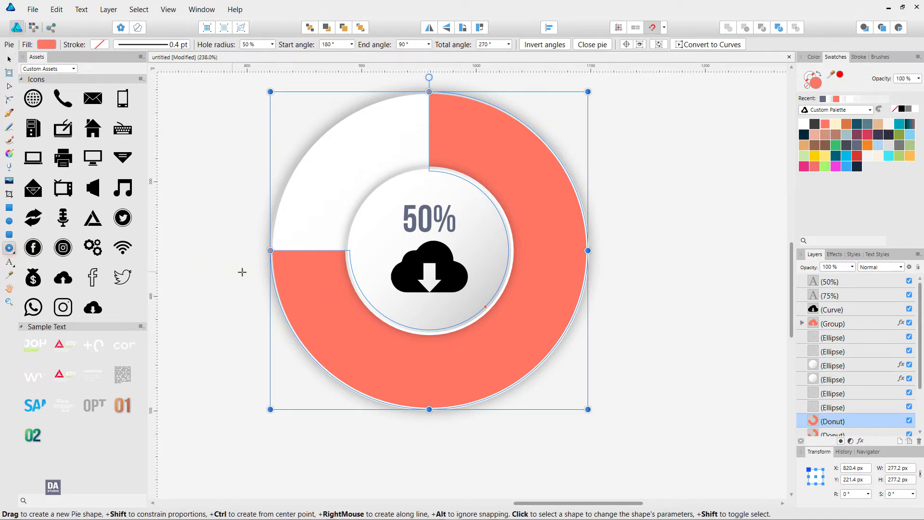
drag(271, 273, 430, 424)
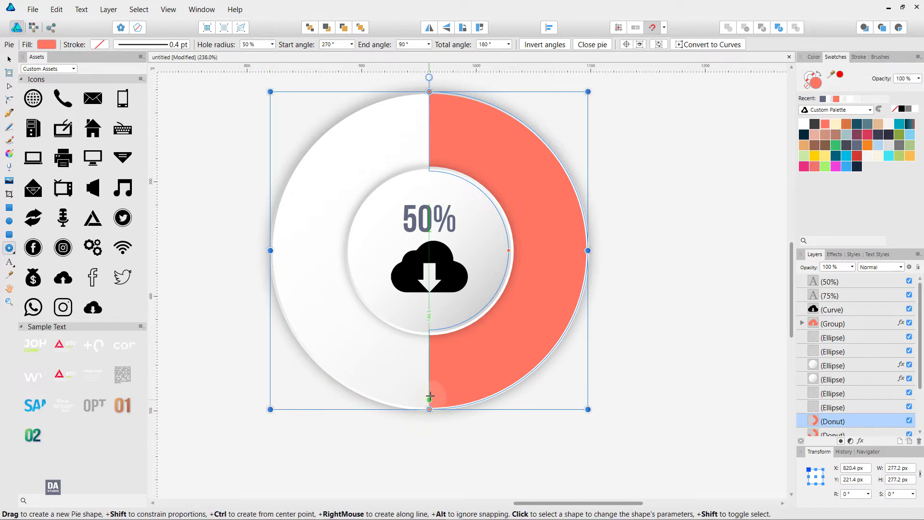
Step: Recolour the right ring and its download cloud crimson, then save the document
key(v)
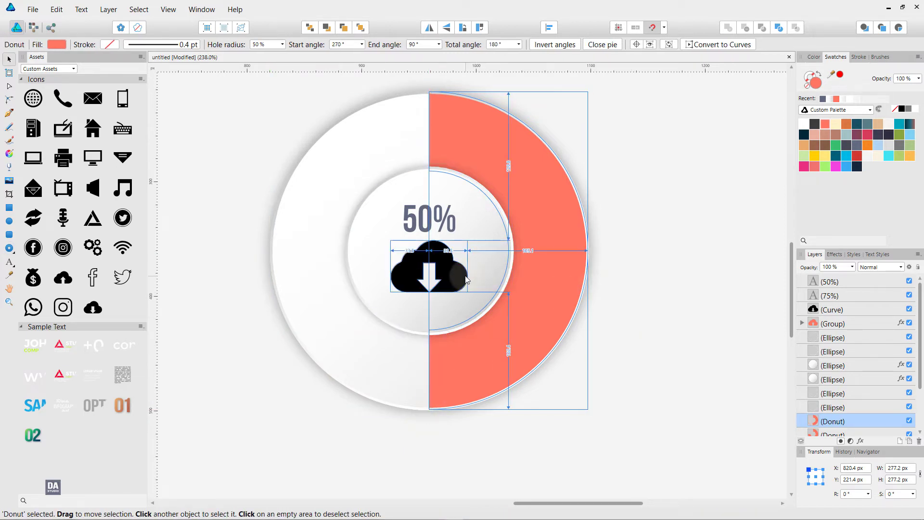
shift+click(455, 277)
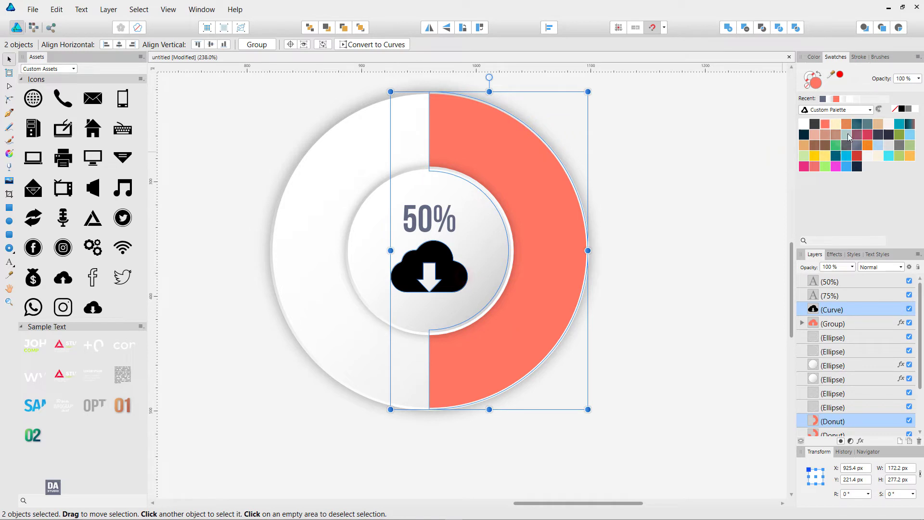
click(867, 134)
click(689, 242)
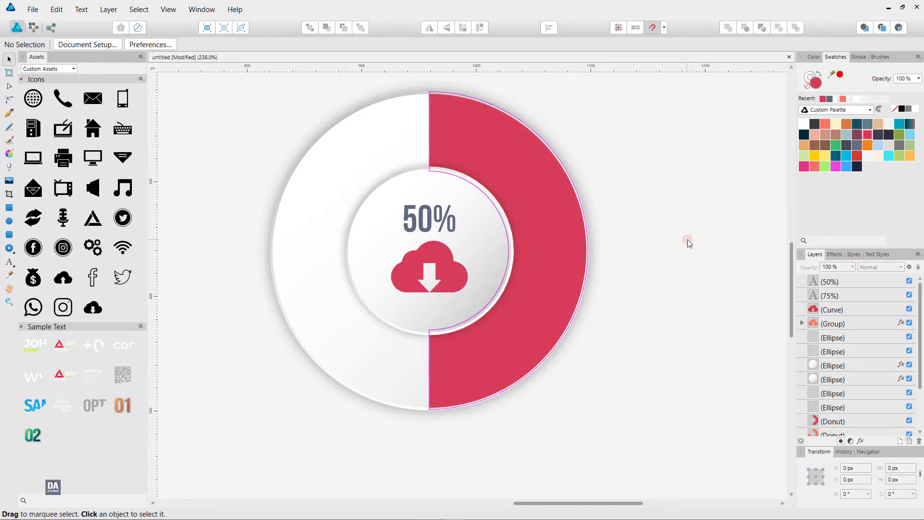
key(ctrl+s)
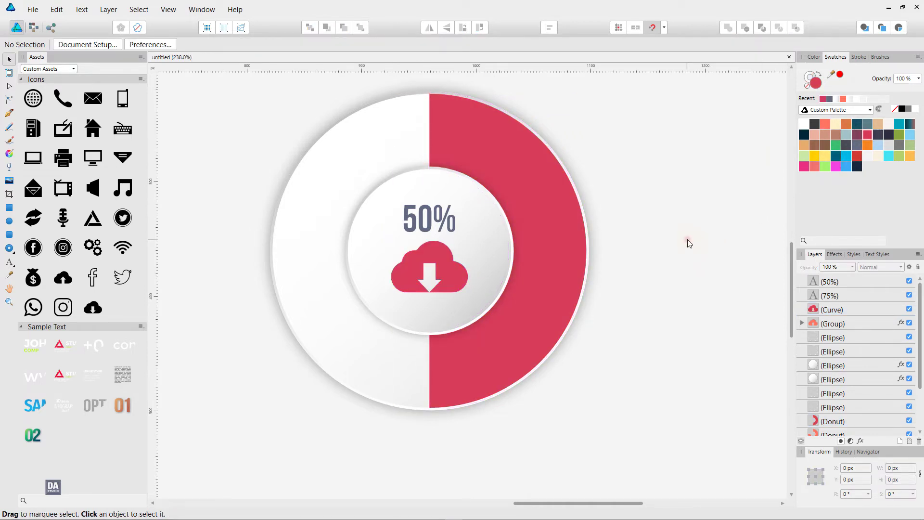
Step: Hide the Assets panel via the View menu and fit the page to the window
scroll(688, 242, down, 5)
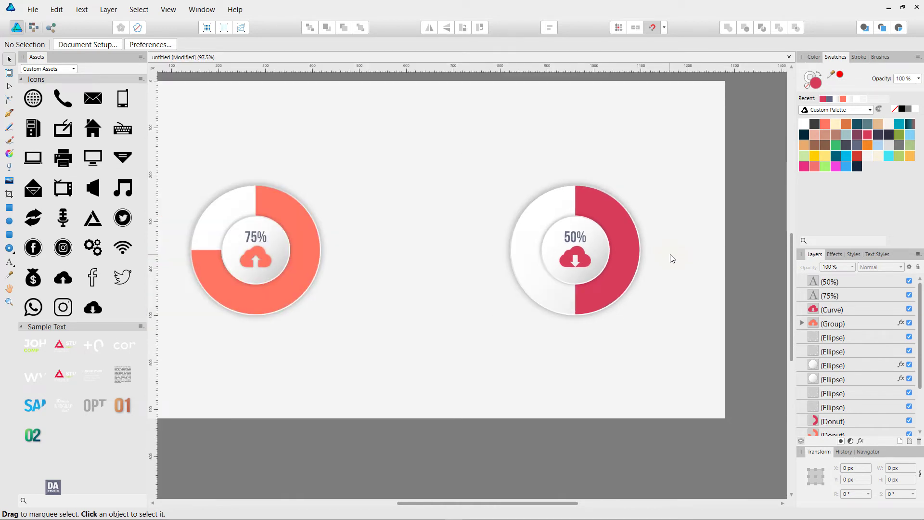
drag(592, 282, 465, 328)
click(168, 9)
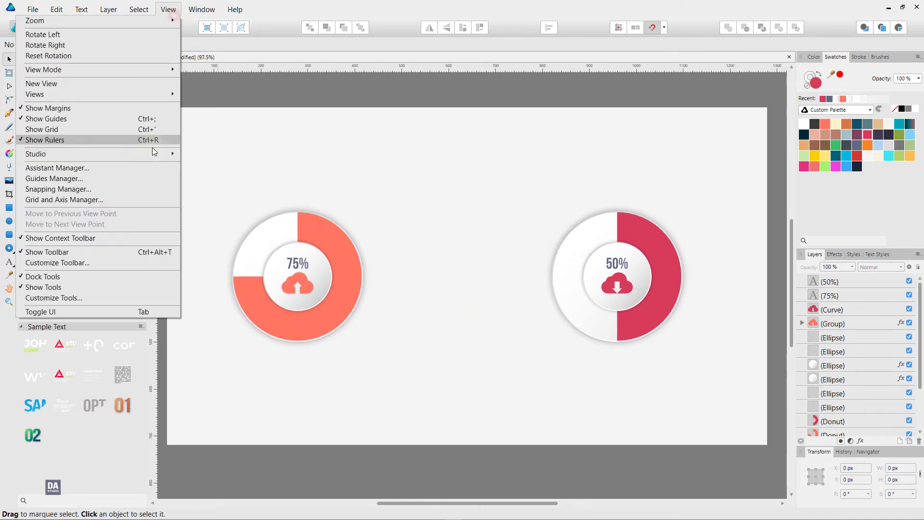
click(217, 162)
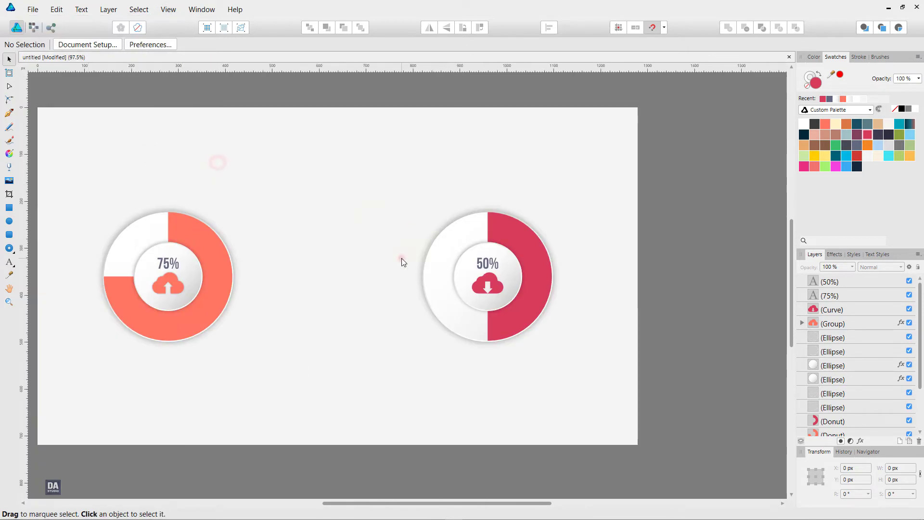
key(ctrl+0)
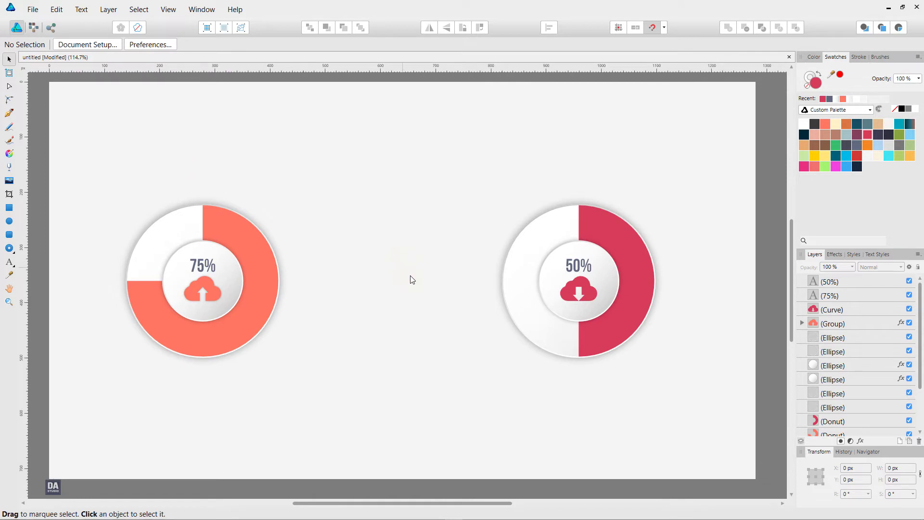
Step: Nudge both donut charts slightly to the right
drag(443, 165, 694, 404)
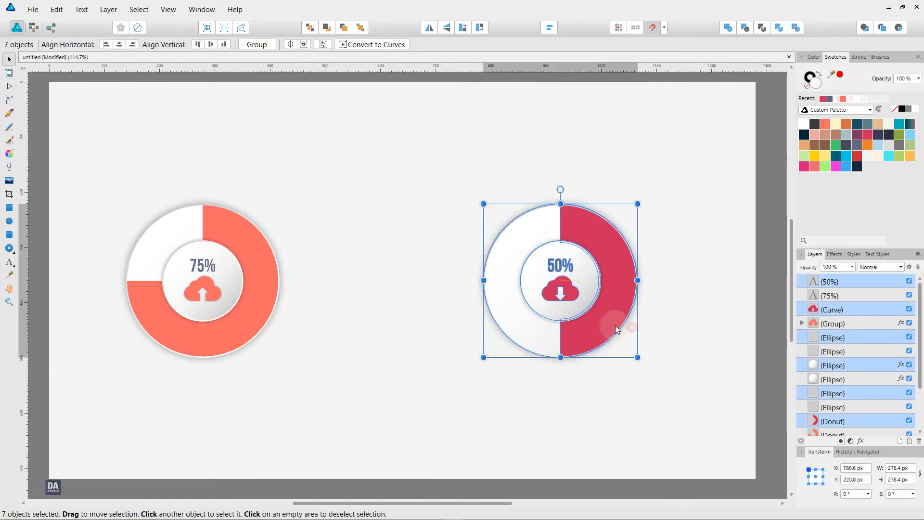
drag(615, 325, 617, 326)
drag(122, 183, 285, 357)
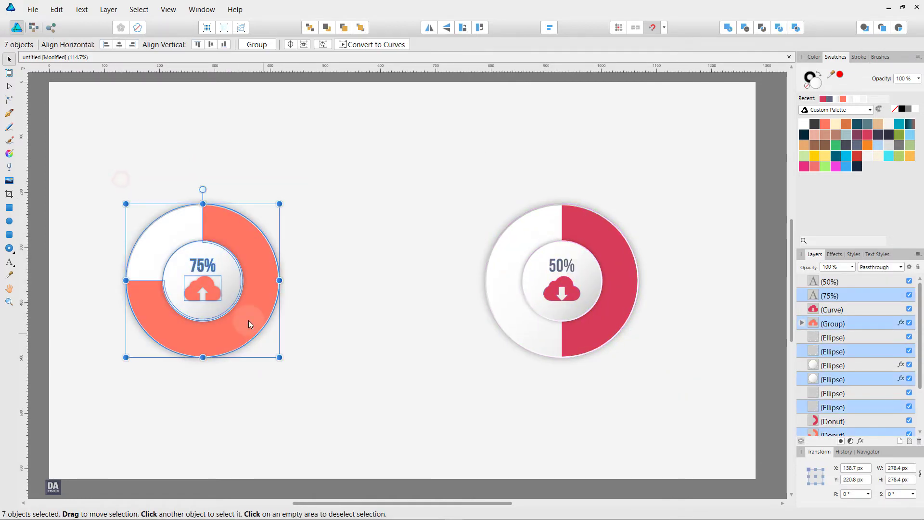
drag(248, 319, 265, 322)
Step: Group the 75% and 50% donut charts and align the group to the horizontal centre
drag(80, 156, 654, 403)
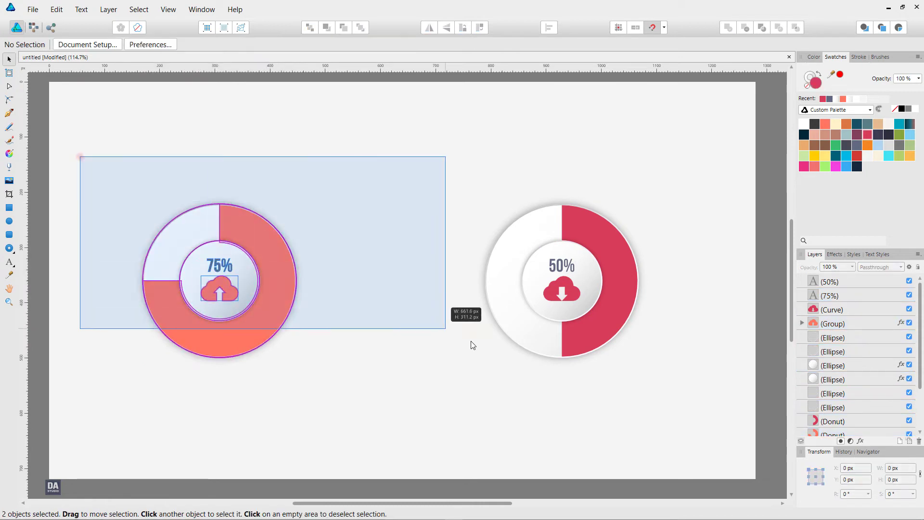
right_click(605, 328)
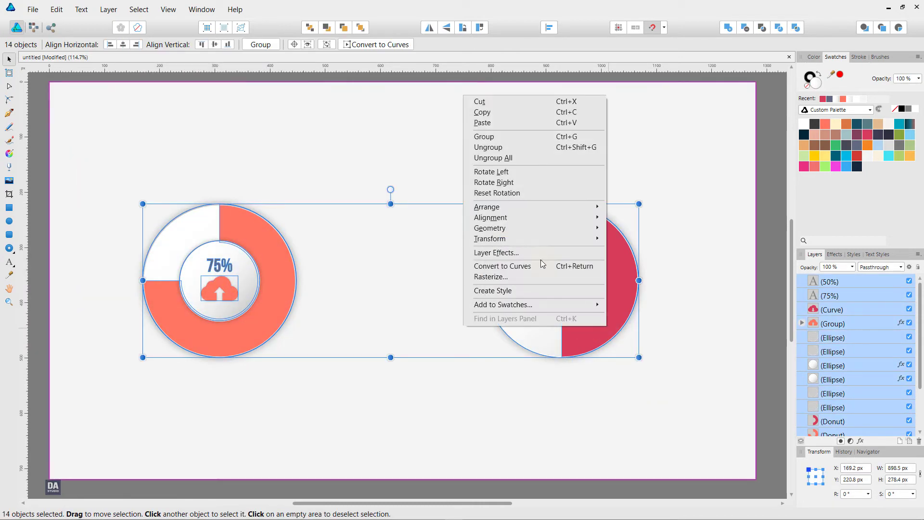
click(522, 136)
click(549, 28)
click(569, 59)
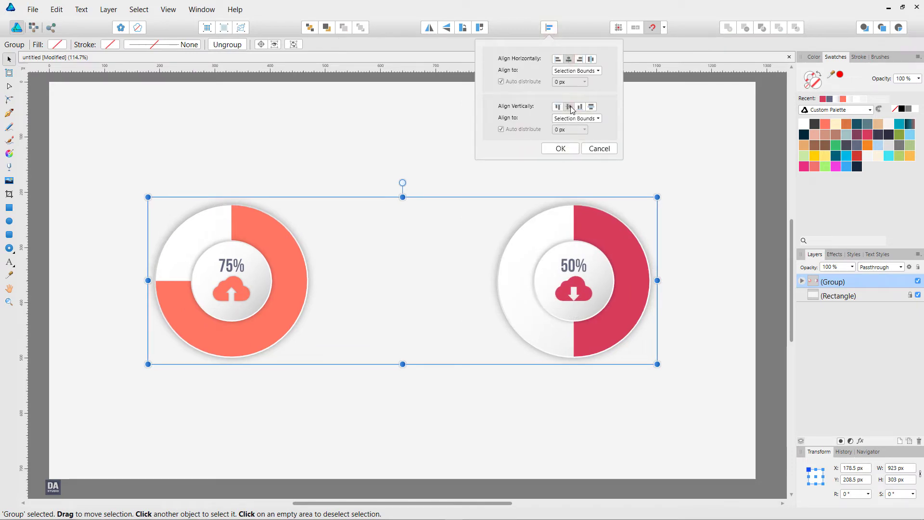
click(568, 148)
Step: Draw a straight Pen line from the 75% ring's edge to the 50% ring's edge
click(400, 267)
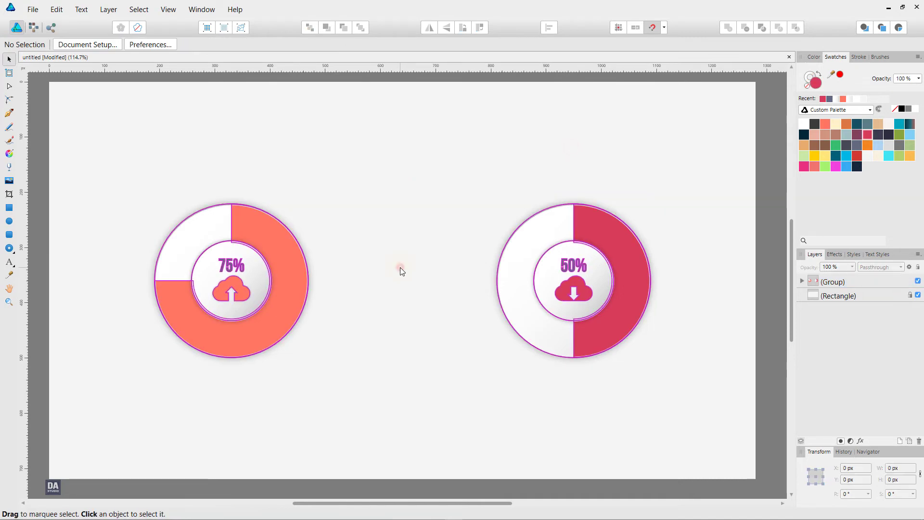
scroll(357, 302, up, 3)
scroll(357, 302, up, 2)
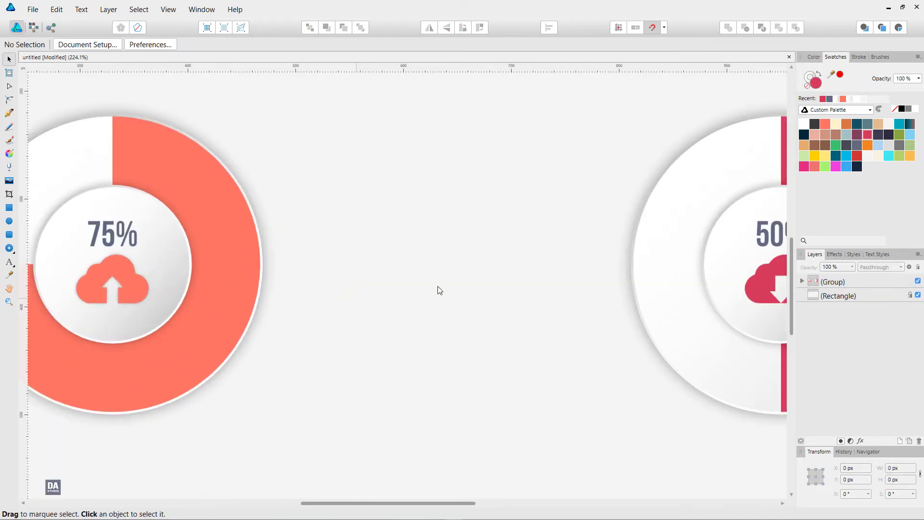
drag(529, 280, 502, 282)
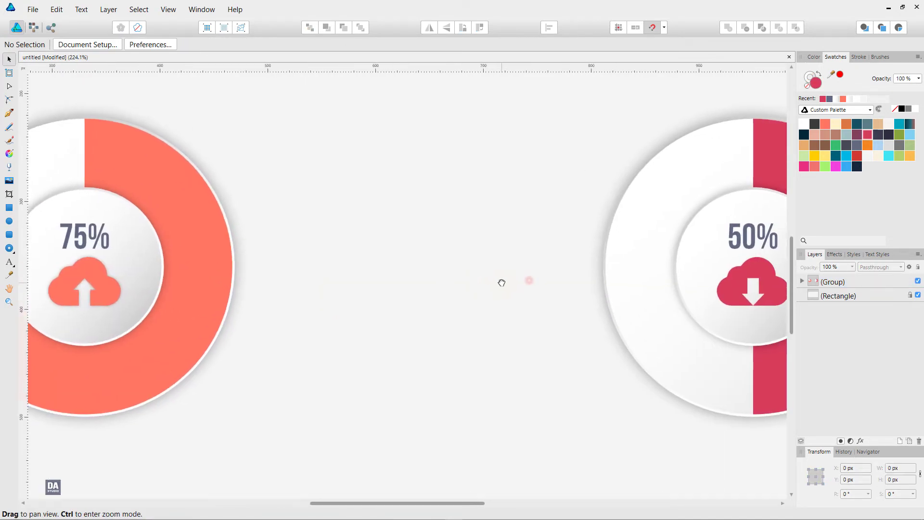
click(9, 113)
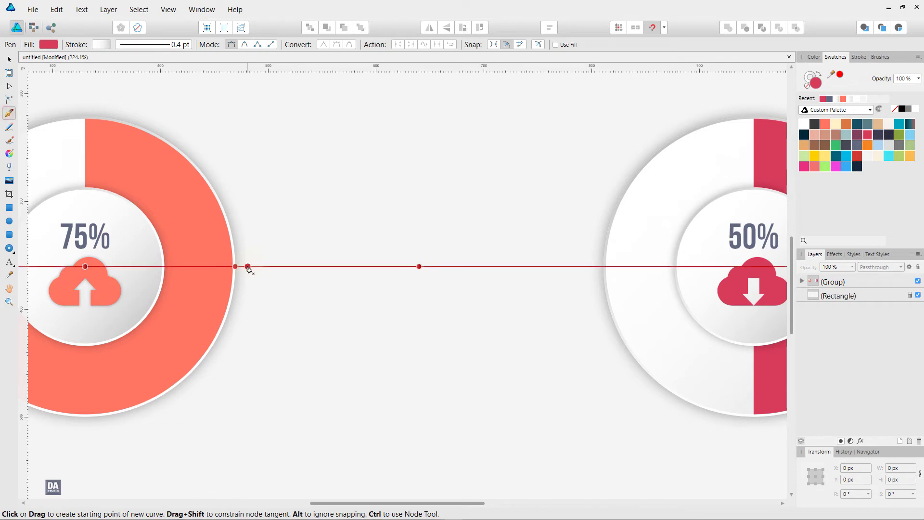
click(247, 266)
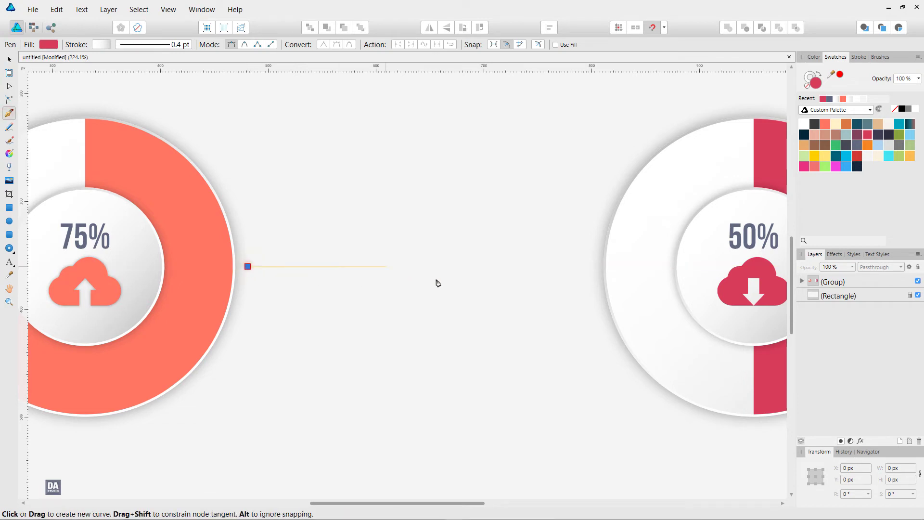
click(588, 268)
key(v)
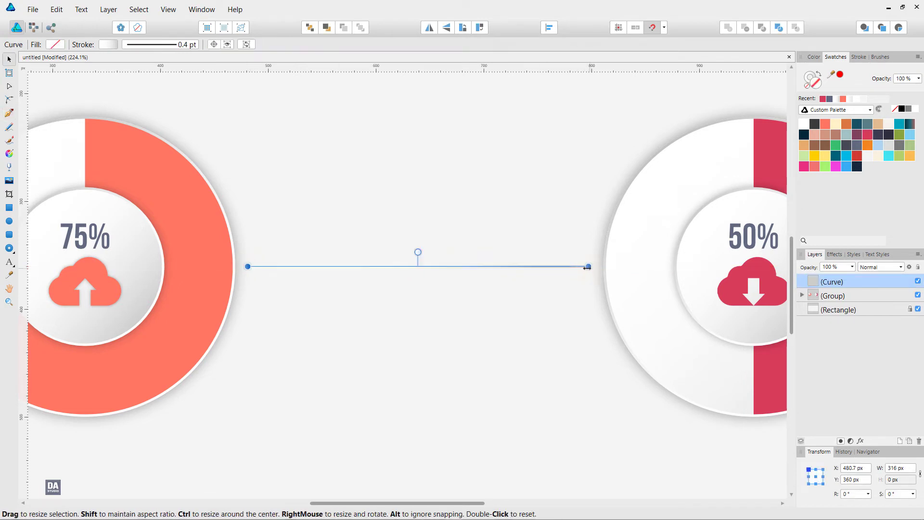
Step: Centre the connector line horizontally and give its stroke the coral colour
click(549, 28)
click(567, 59)
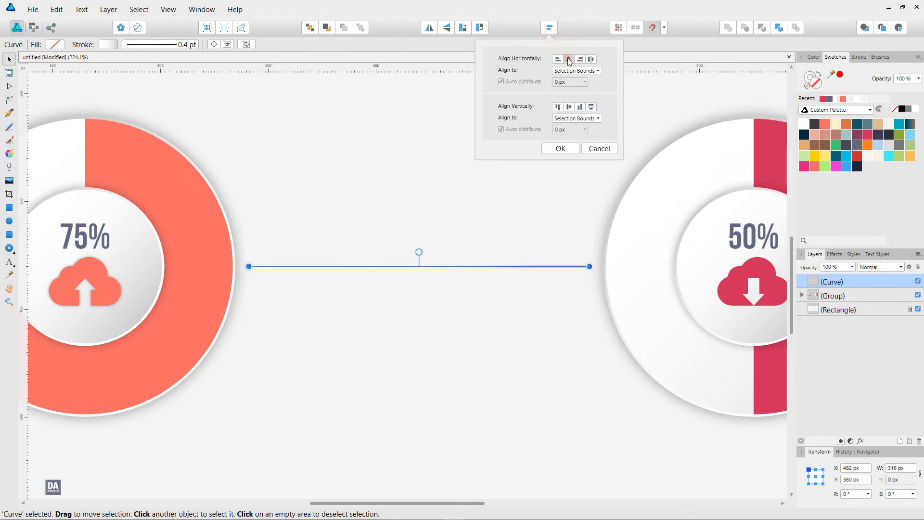
click(571, 148)
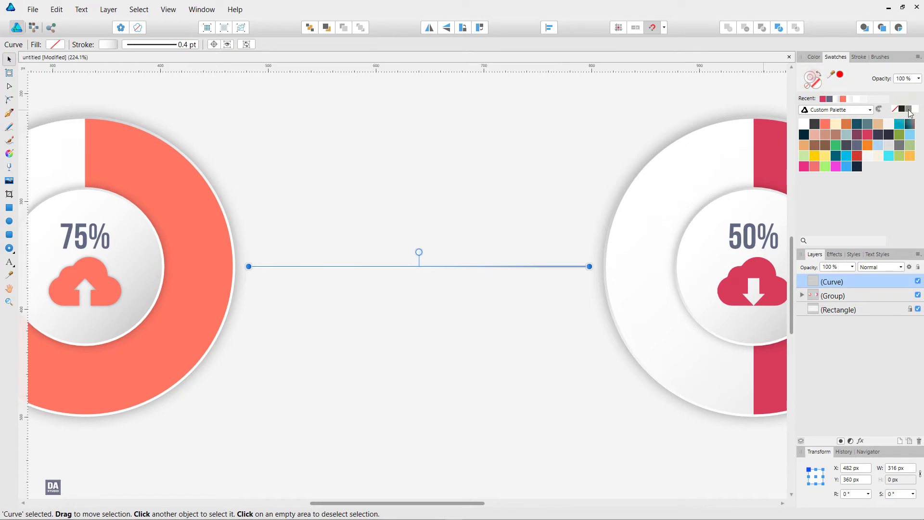
click(824, 126)
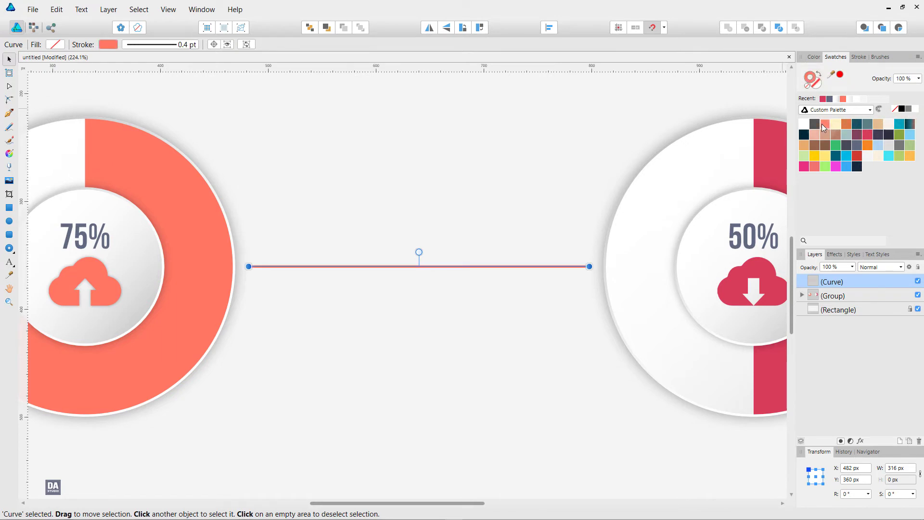
Step: Switch the connector's stroke to a dashed 1 pt style in the Stroke panel
click(859, 56)
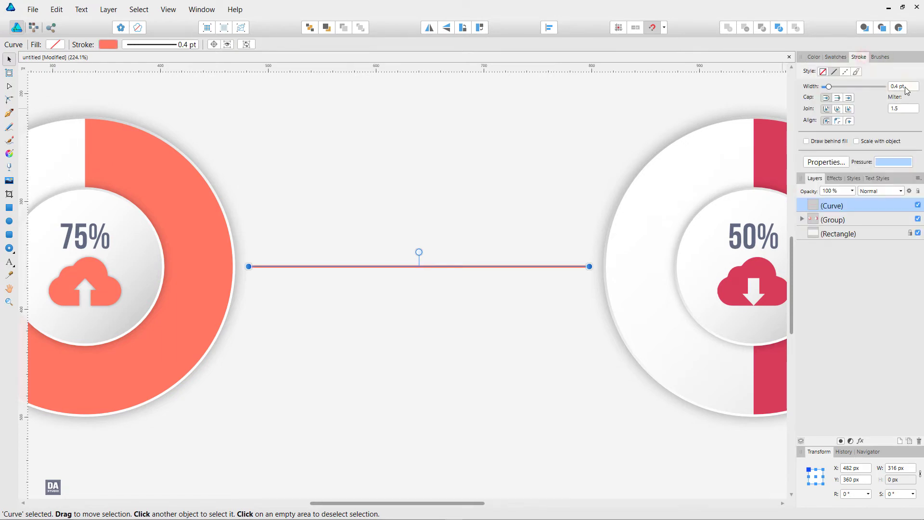
scroll(907, 90, up, 1)
scroll(907, 90, up, 2)
scroll(907, 91, up, 1)
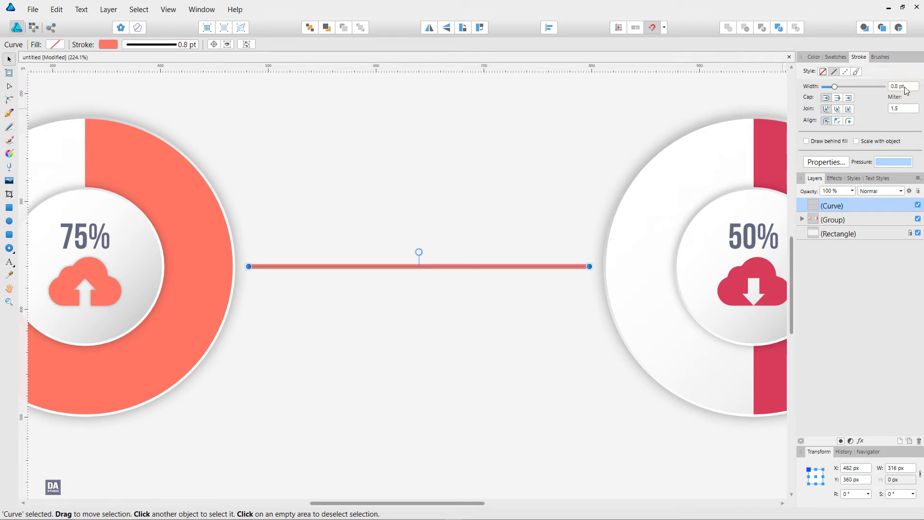
scroll(907, 90, up, 1)
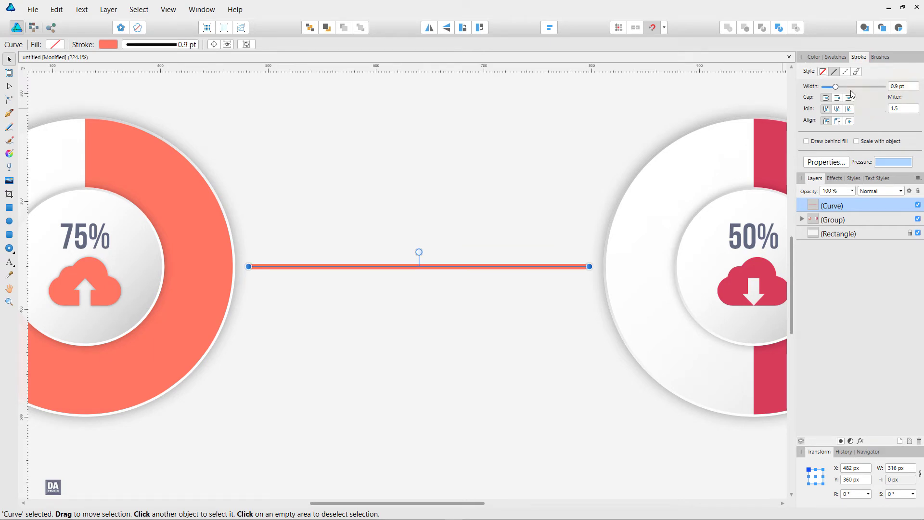
click(845, 71)
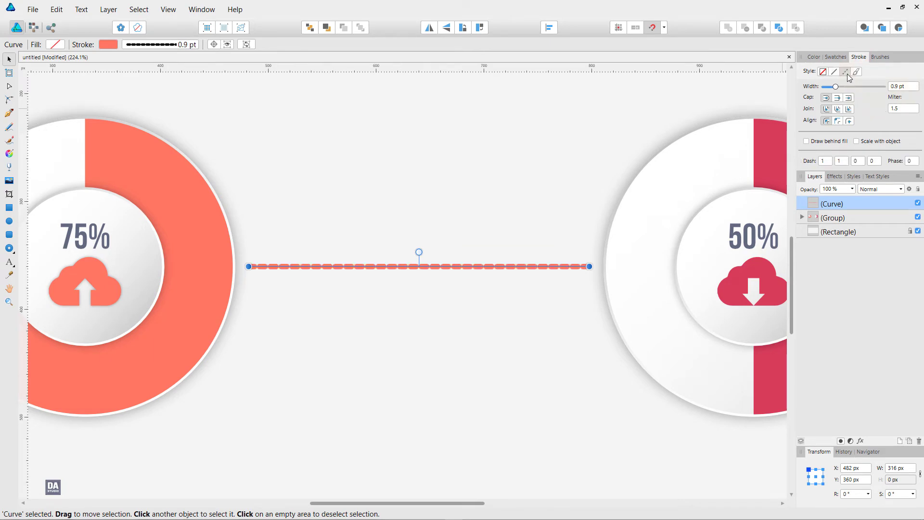
scroll(829, 164, down, 1)
scroll(829, 164, down, 1)
scroll(843, 165, up, 1)
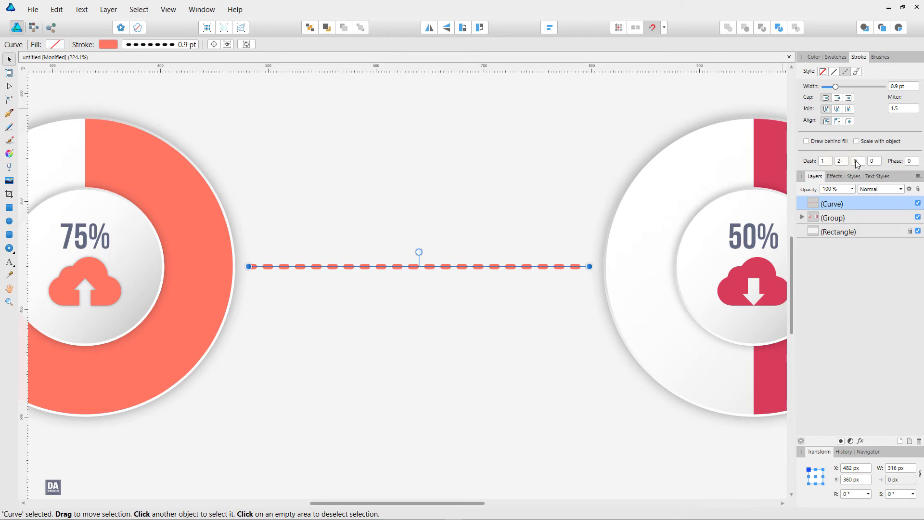
scroll(857, 164, up, 1)
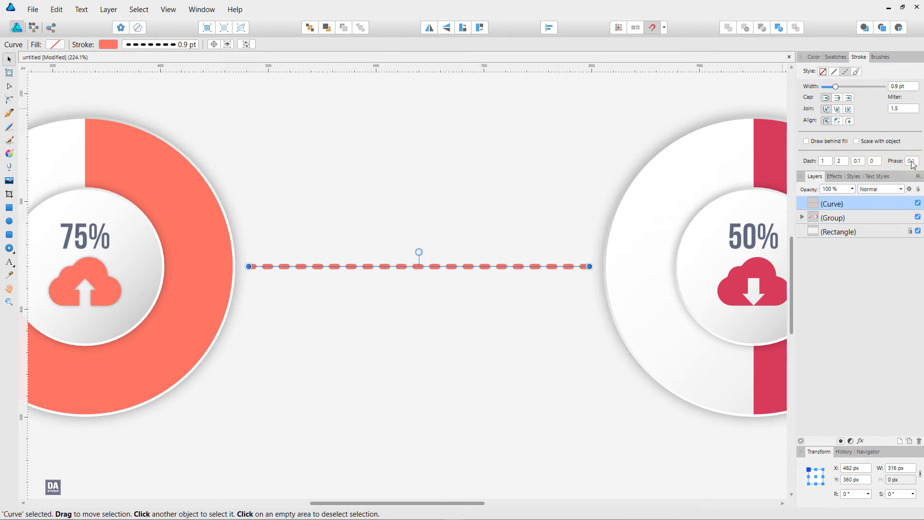
scroll(913, 165, up, 2)
scroll(913, 165, up, 2)
scroll(912, 165, down, 2)
click(501, 336)
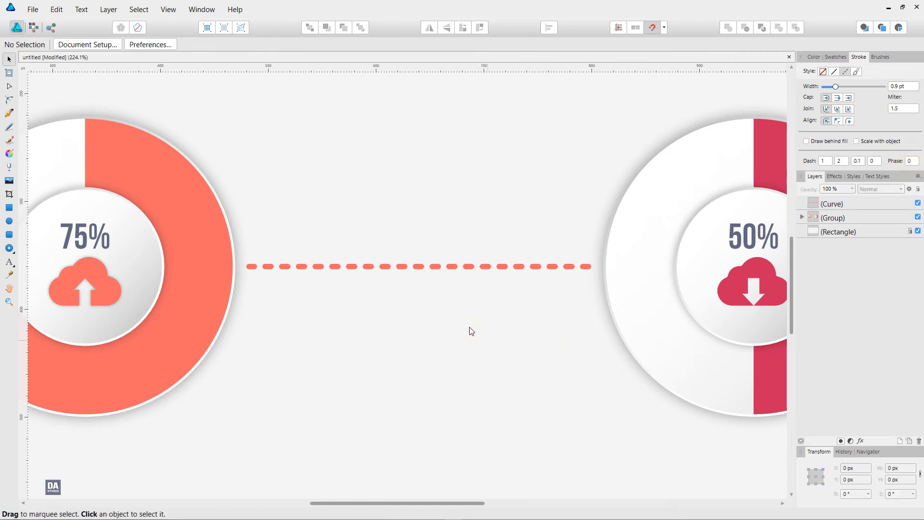
Step: Change the stroke join, set dash length 0 and shrink the gap to form dots
click(410, 266)
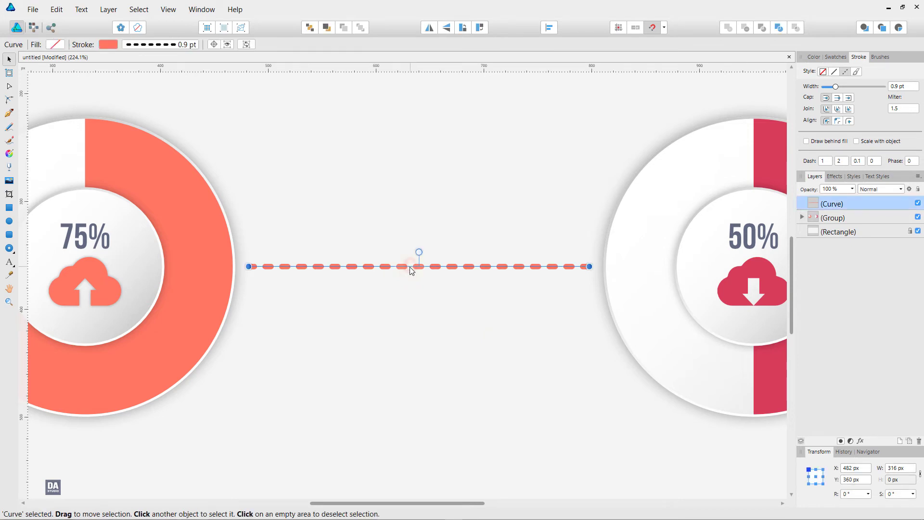
click(840, 110)
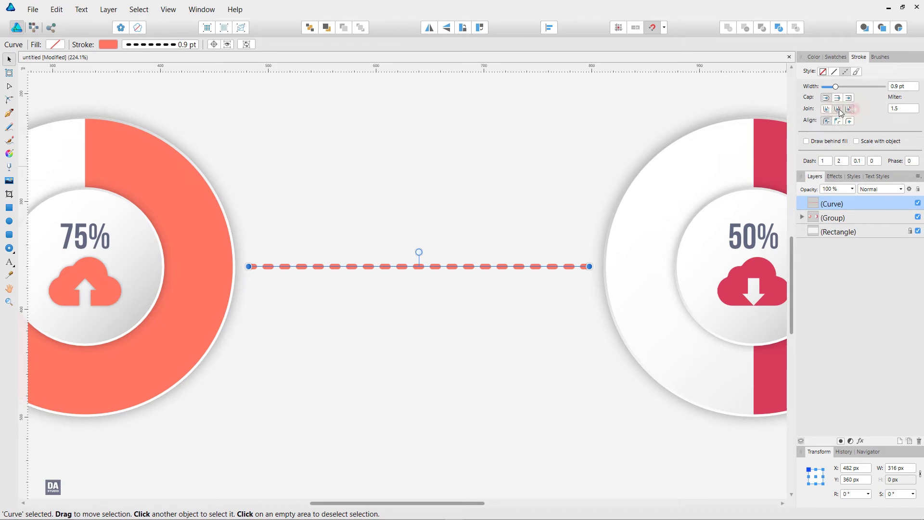
click(414, 224)
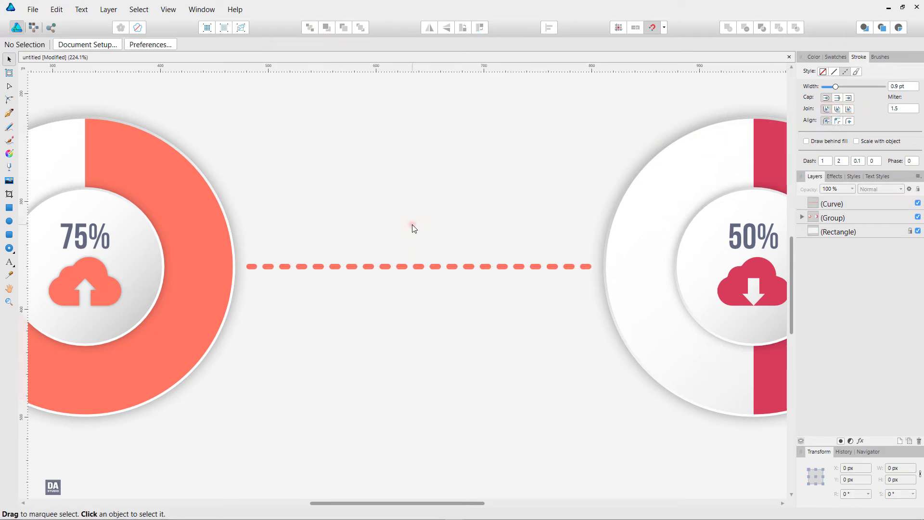
click(415, 268)
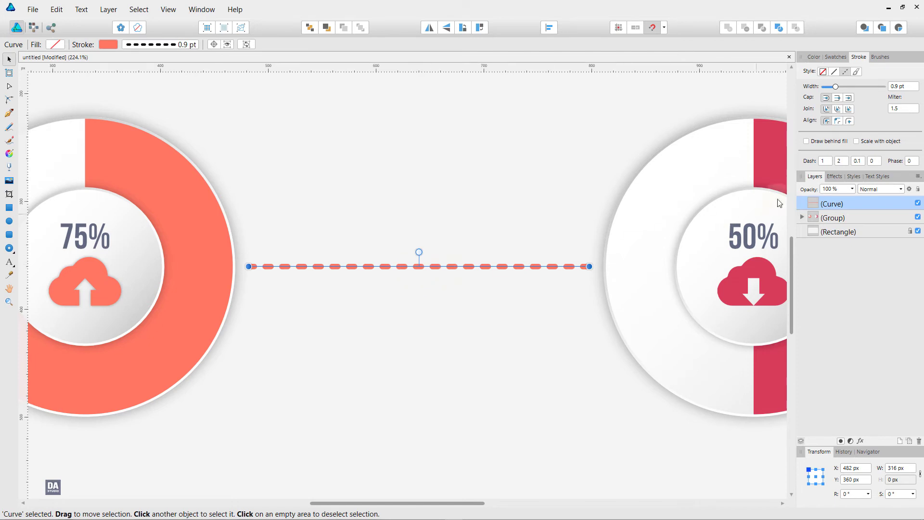
double_click(826, 162)
text(0)
key(Return)
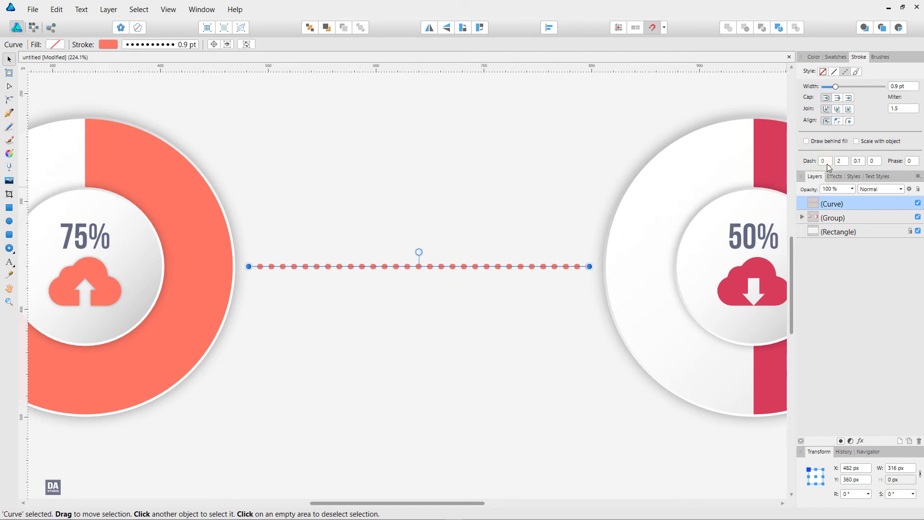
double_click(841, 161)
text(1)
key(Return)
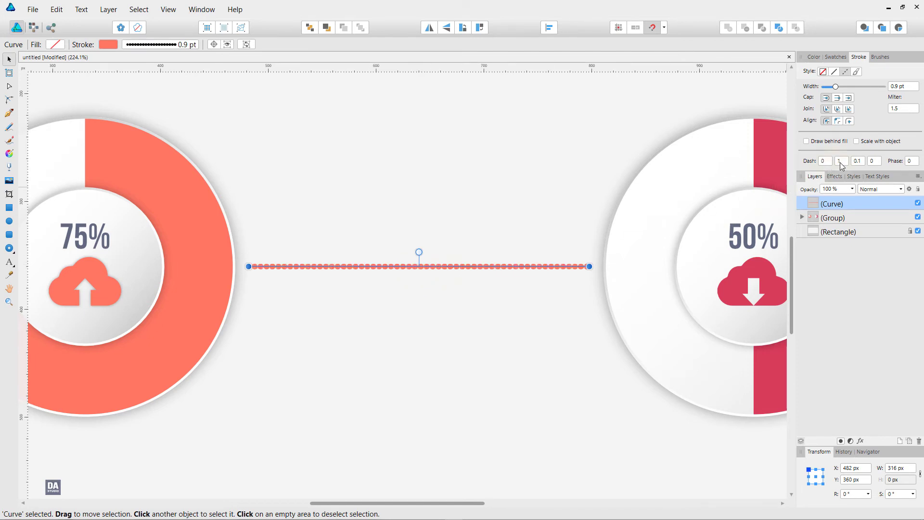
Step: Preview the dotted connector by deselecting and reselecting it
scroll(842, 166, up, 2)
scroll(841, 166, up, 1)
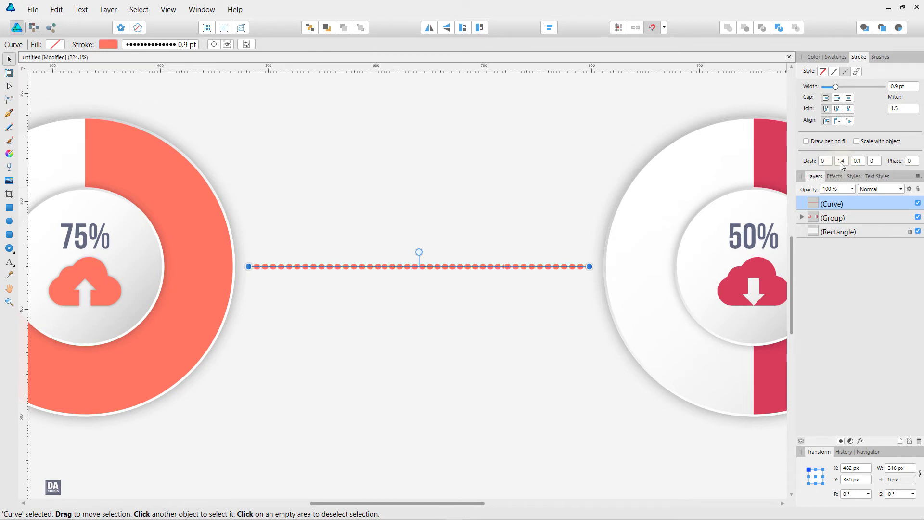
scroll(842, 166, up, 1)
scroll(842, 166, up, 1)
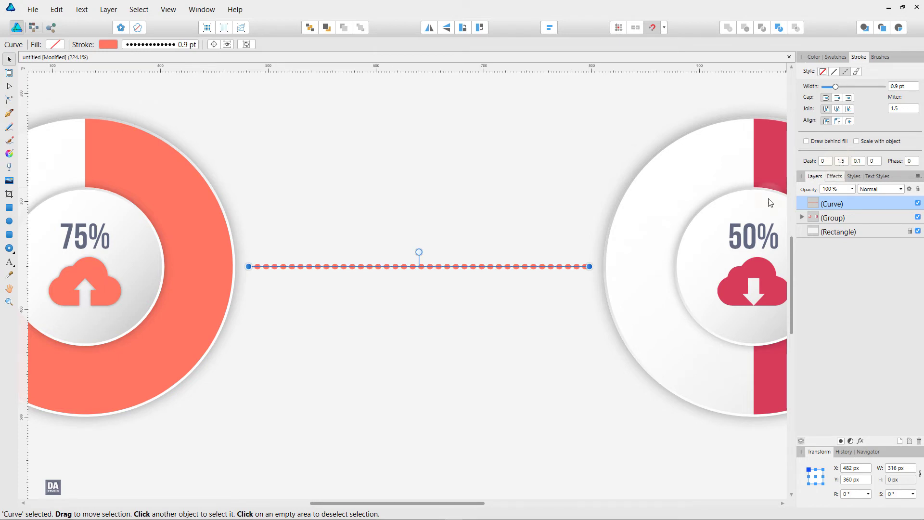
click(435, 342)
click(439, 267)
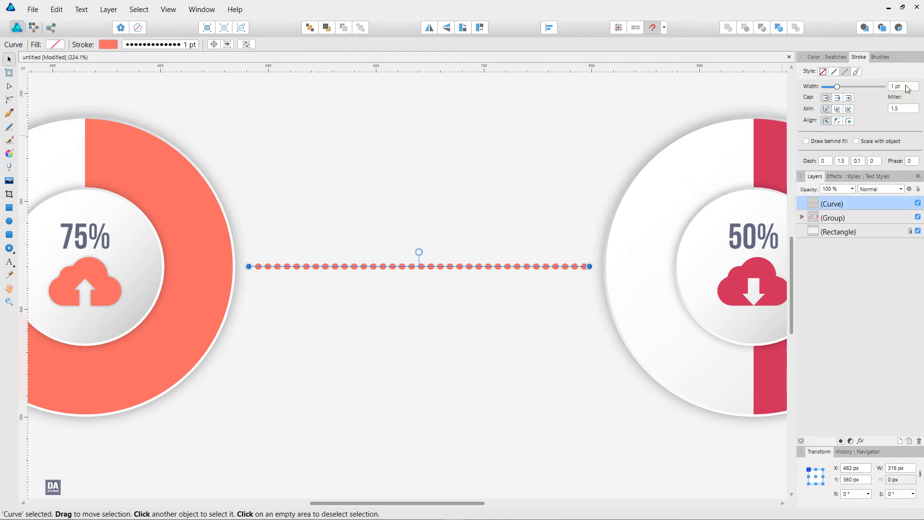
scroll(485, 332, down, 2)
scroll(475, 375, down, 1)
click(473, 374)
scroll(479, 351, up, 2)
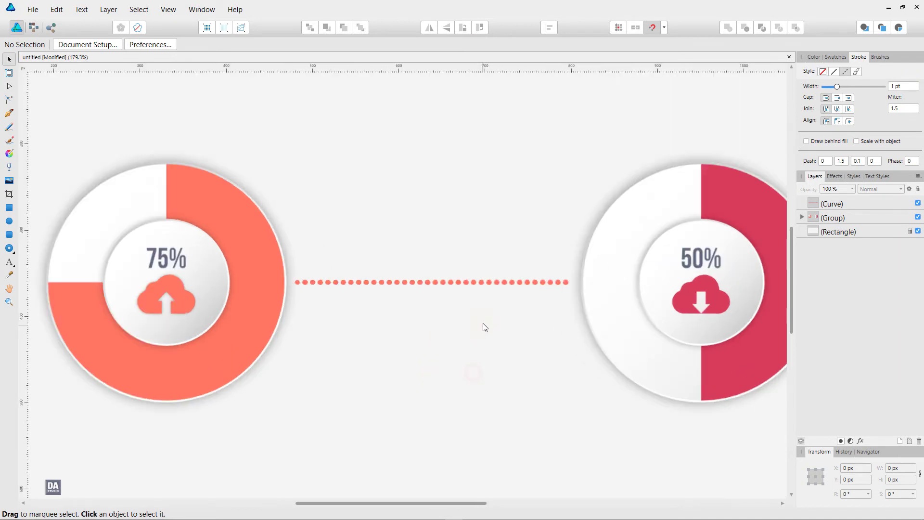
scroll(474, 308, up, 2)
Step: Give the connector a gradient stroke whose start stop is coral sampled from the 75% ring
click(466, 272)
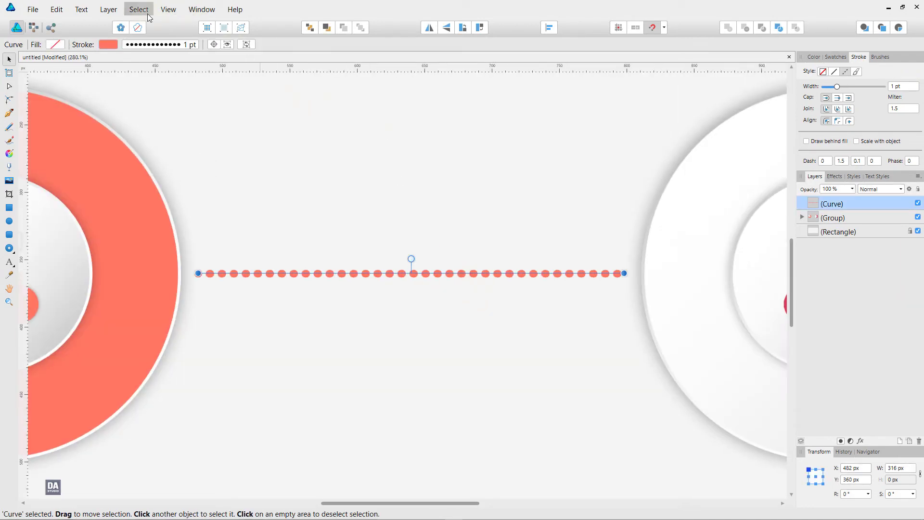
click(833, 58)
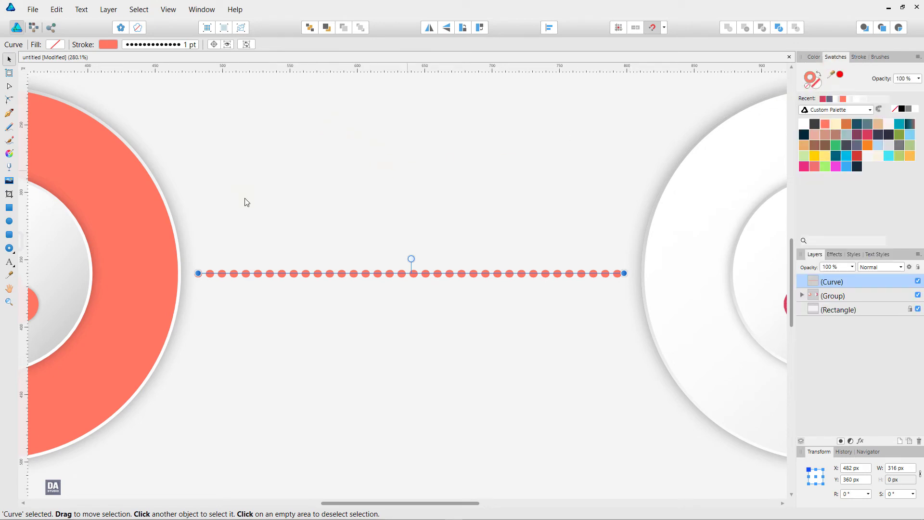
click(9, 153)
drag(198, 273, 620, 278)
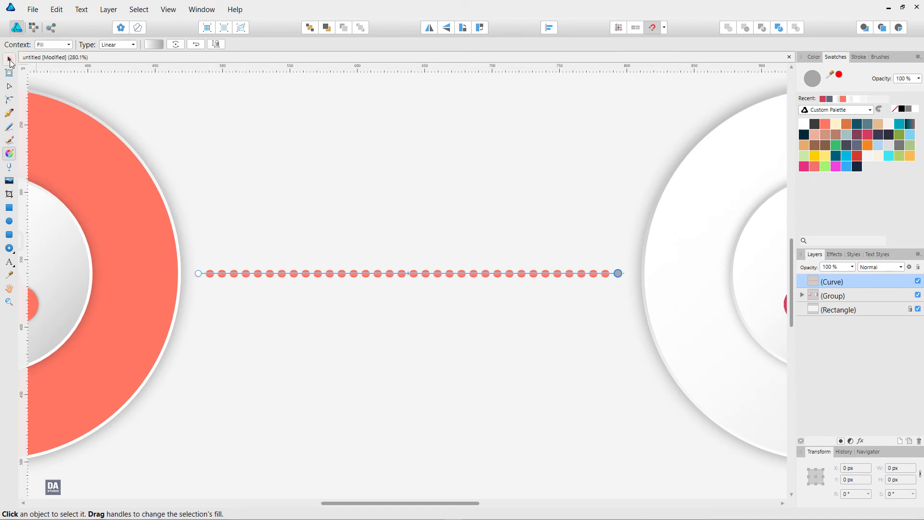
click(10, 60)
click(115, 44)
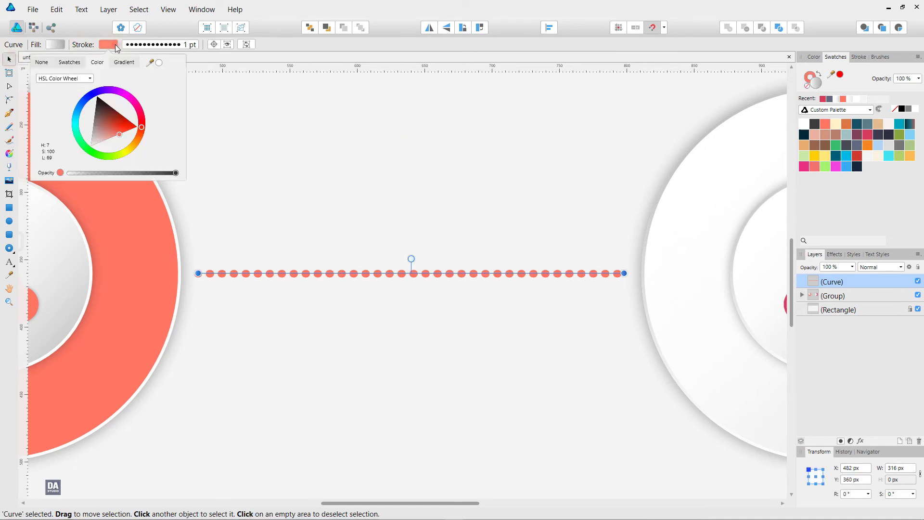
click(126, 63)
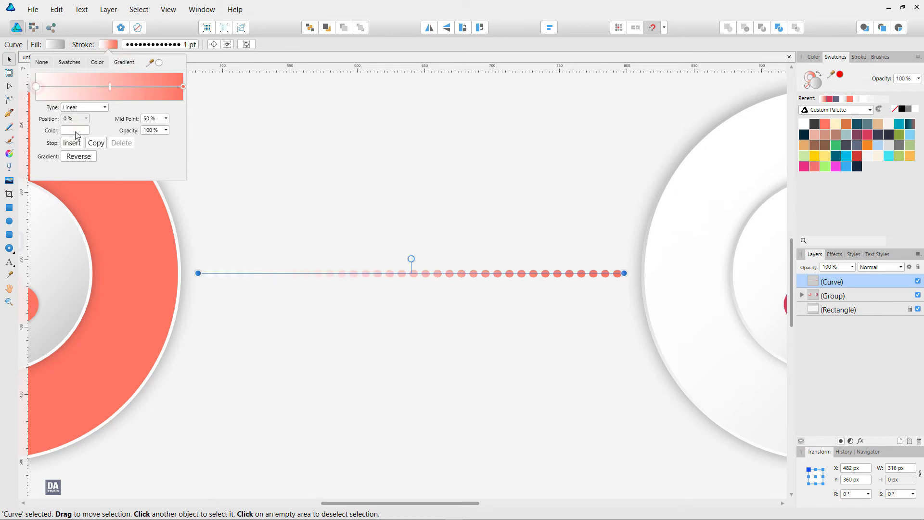
click(72, 132)
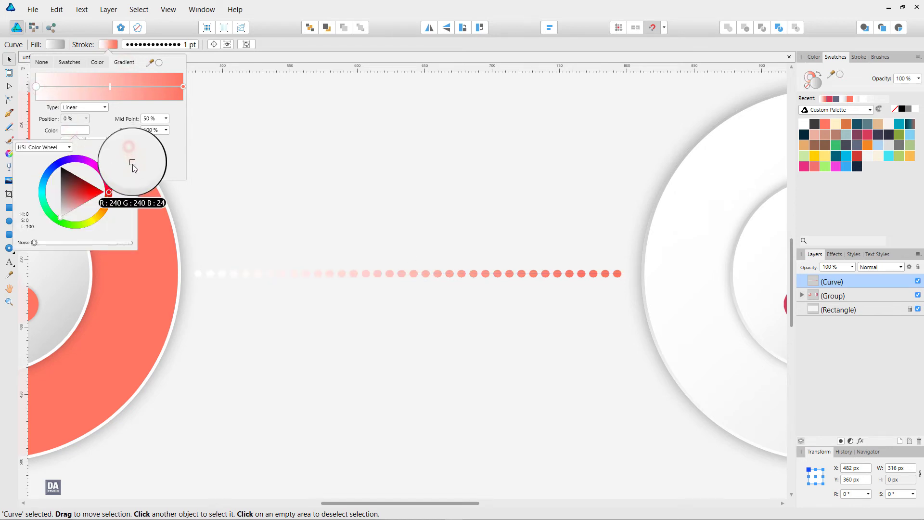
drag(129, 147, 138, 275)
click(129, 147)
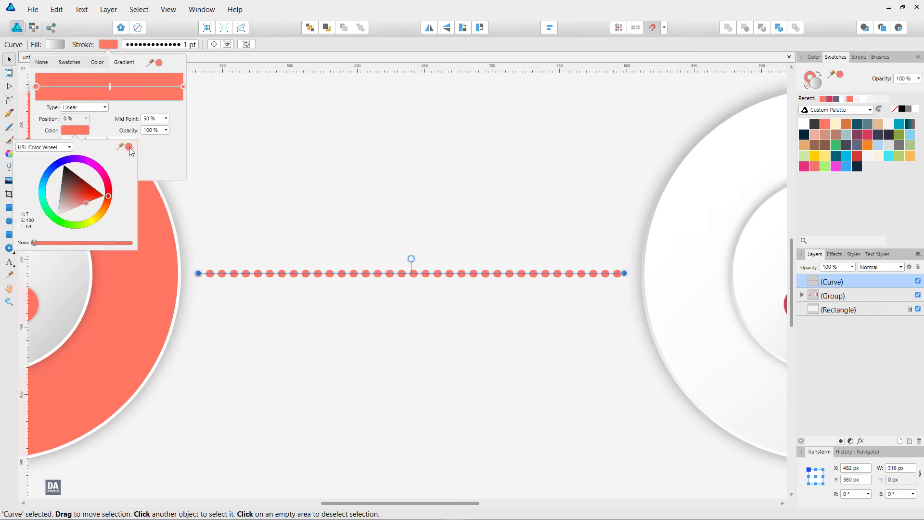
Step: Set the gradient's end stop to crimson sampled from the 50% ring's cloud
click(183, 87)
click(183, 86)
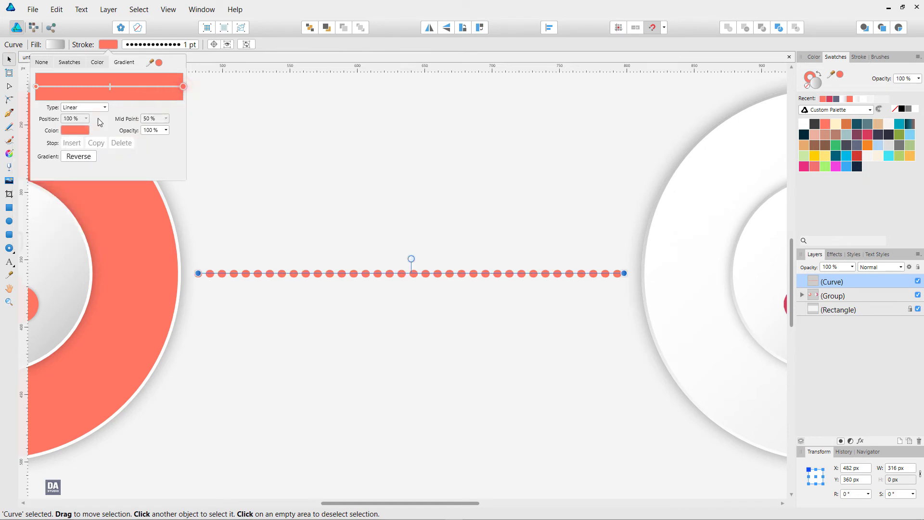
click(74, 130)
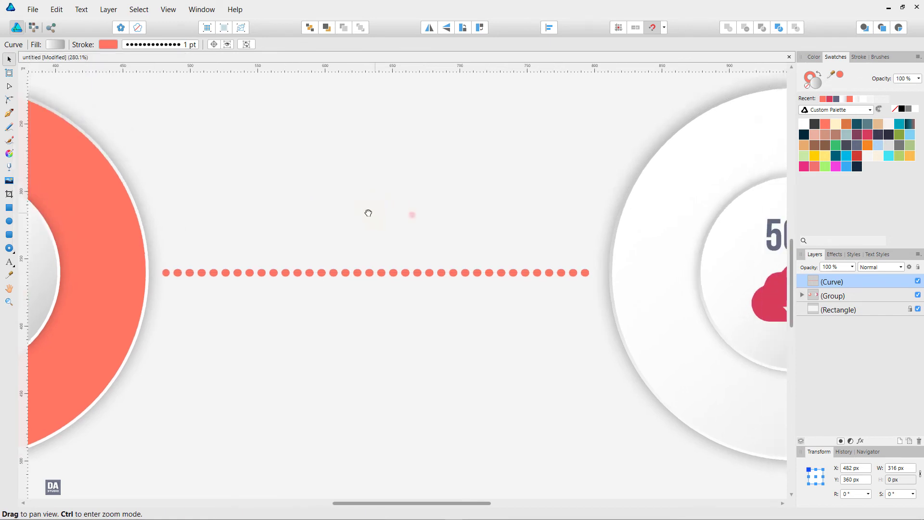
drag(367, 210, 341, 213)
click(108, 44)
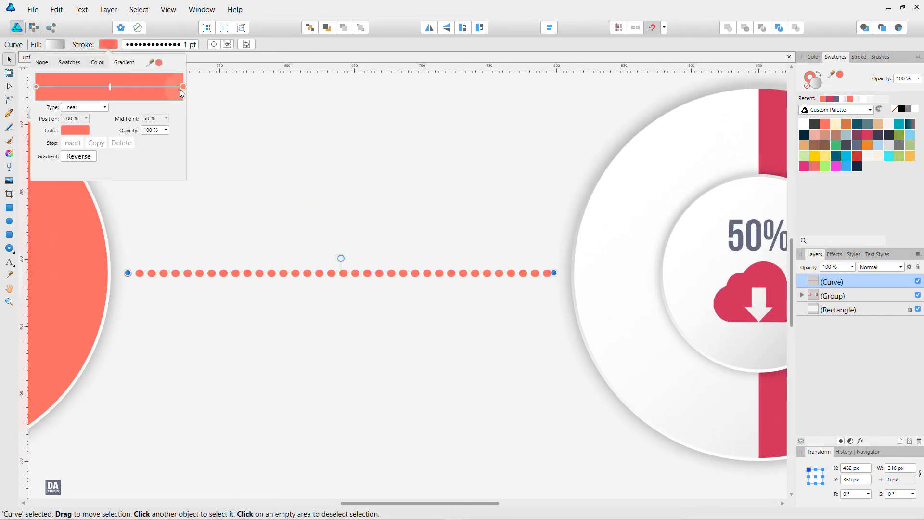
click(82, 130)
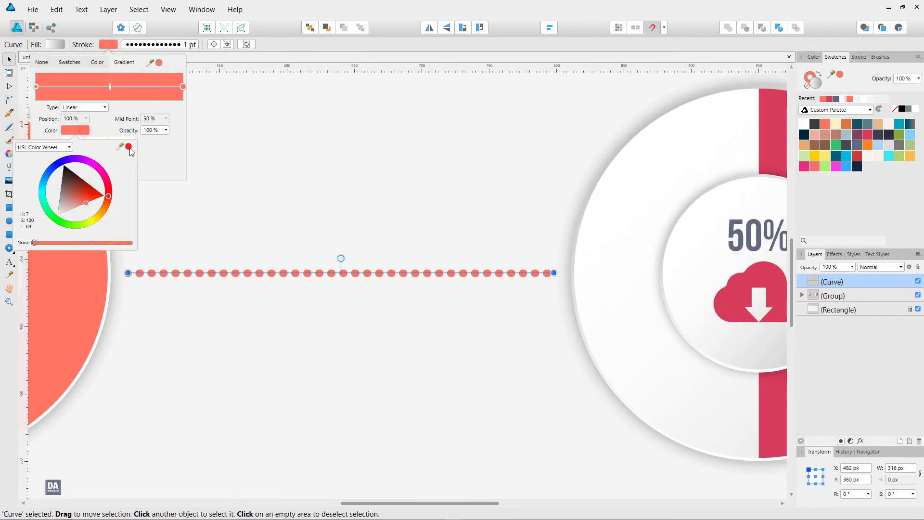
drag(130, 149, 743, 298)
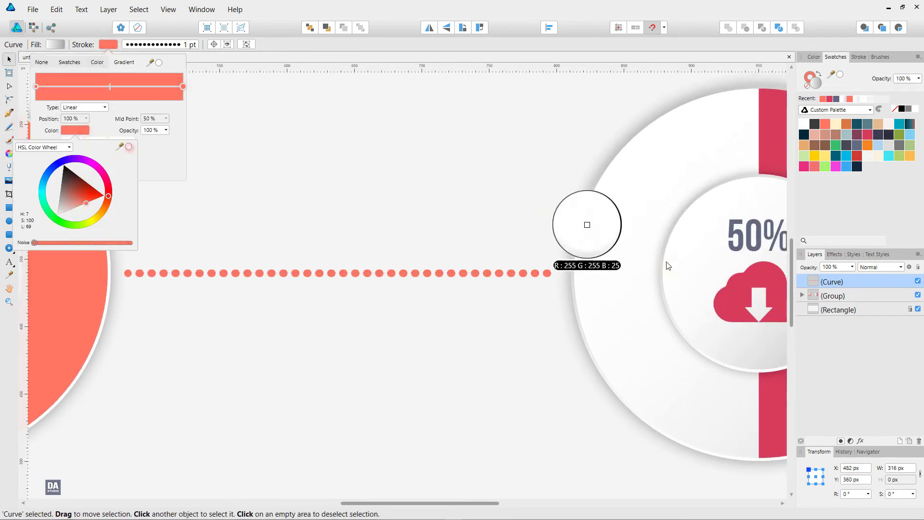
click(130, 148)
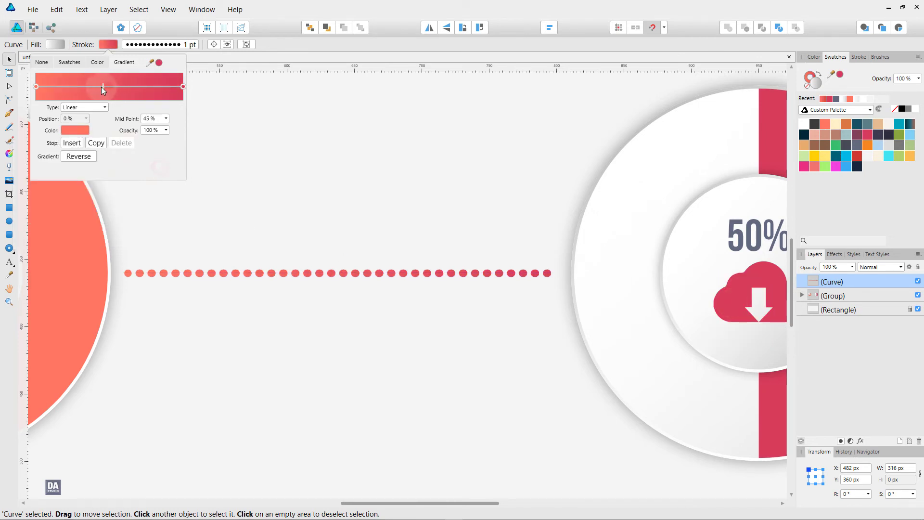
click(370, 237)
scroll(369, 235, down, 3)
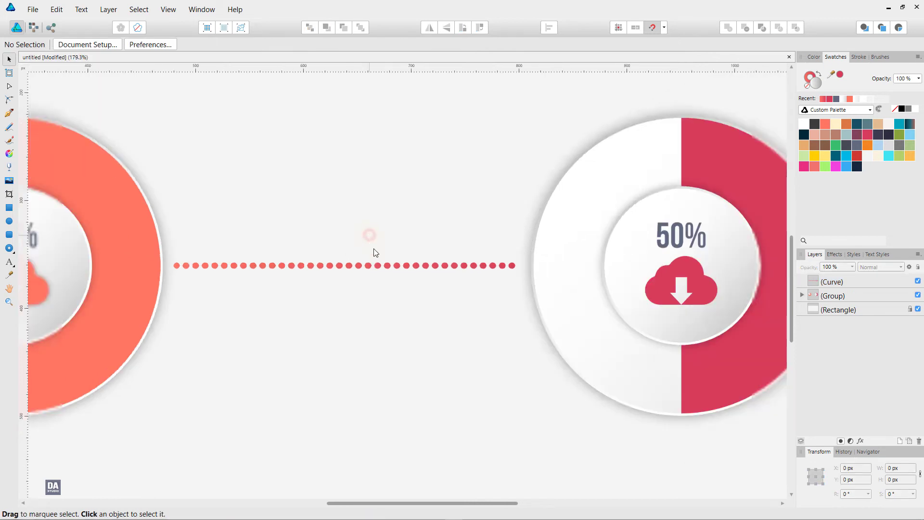
scroll(374, 248, down, 3)
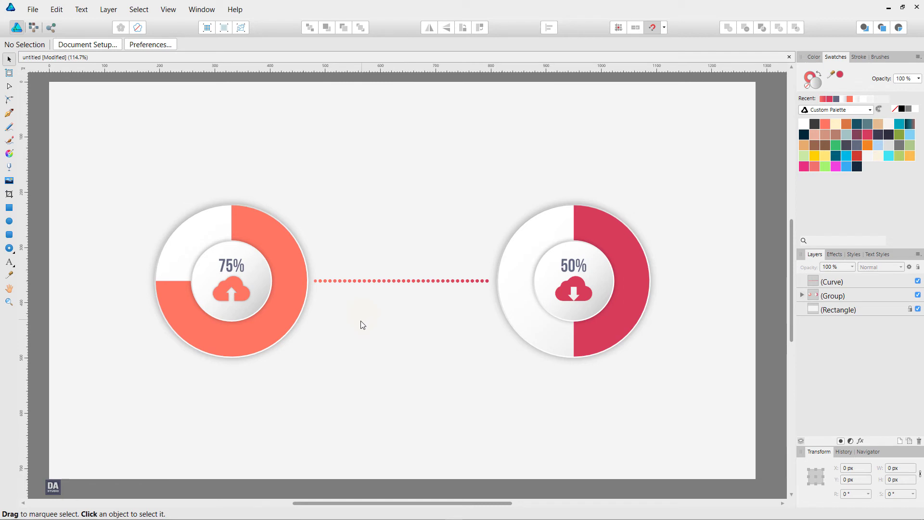
Step: Add an UPLOADING label under the 75% ring and Alt-drag a copy under the 50% ring
click(9, 261)
click(214, 399)
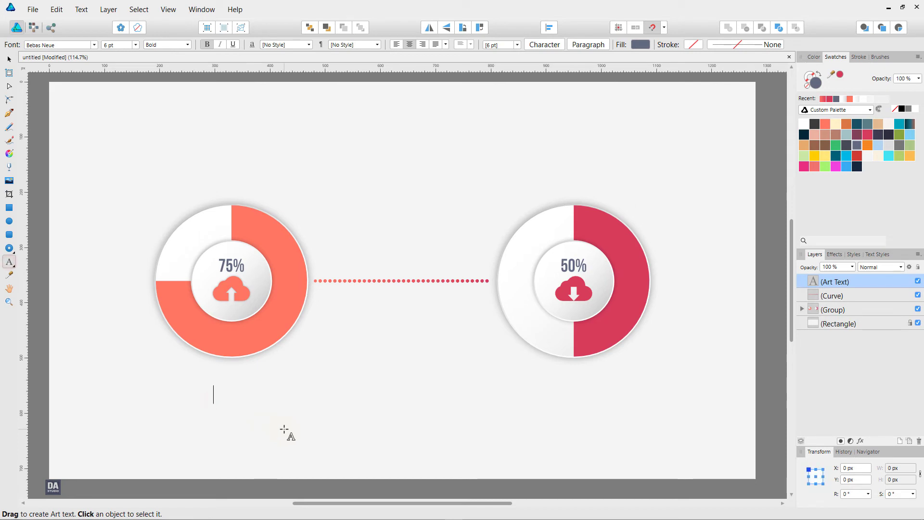
text(UPLOADING)
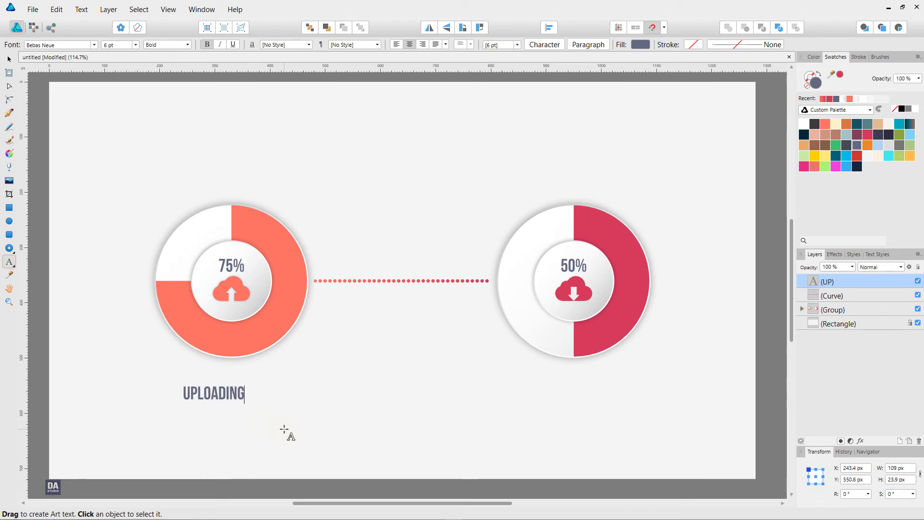
key(Escape)
click(8, 59)
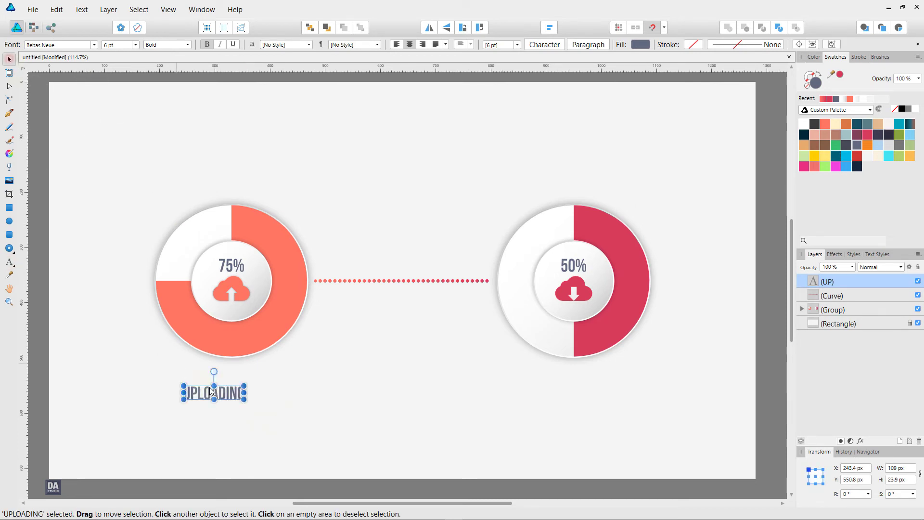
drag(227, 397, 590, 390)
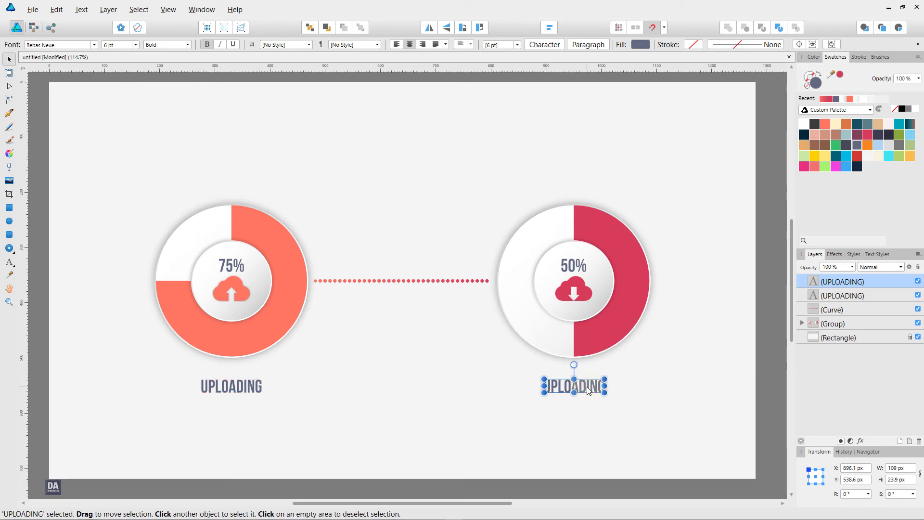
Step: Retype the copied label as DOWNLOADING
key(t)
double_click(592, 388)
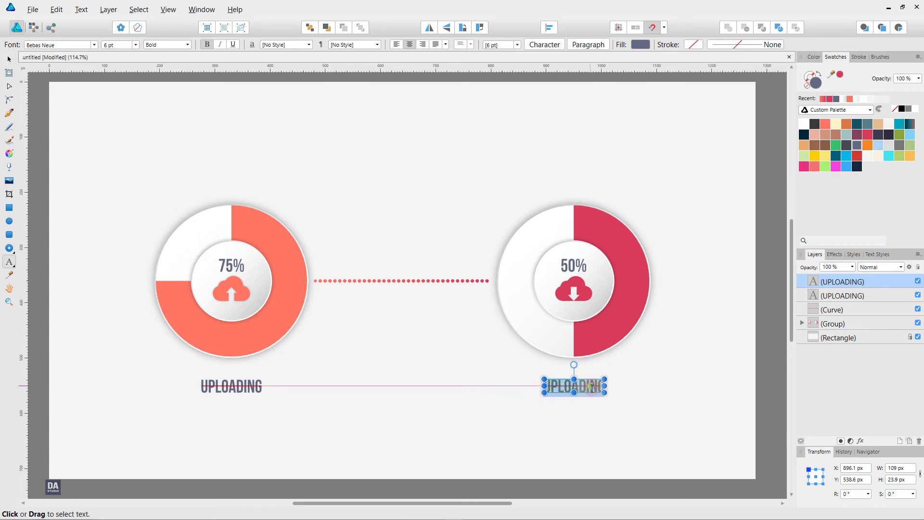
text(DOWNLOADN)
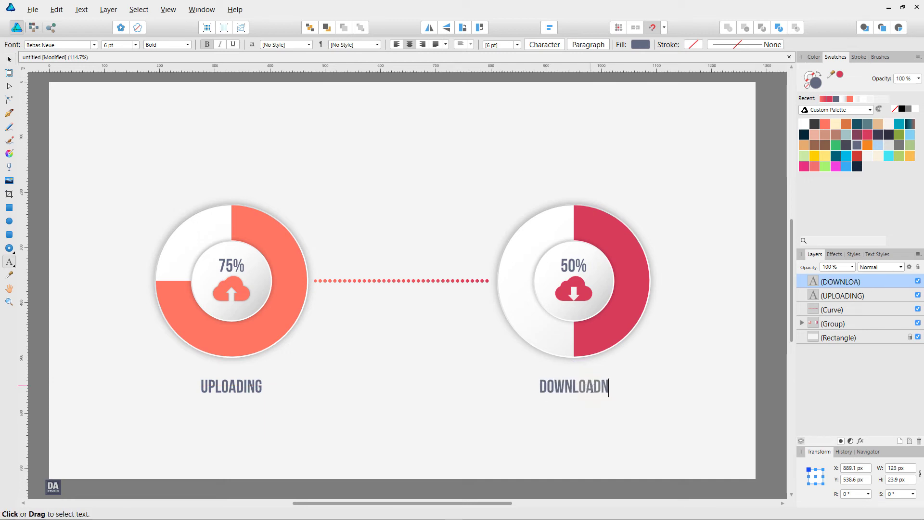
key(BackSpace)
text(ING)
key(Escape)
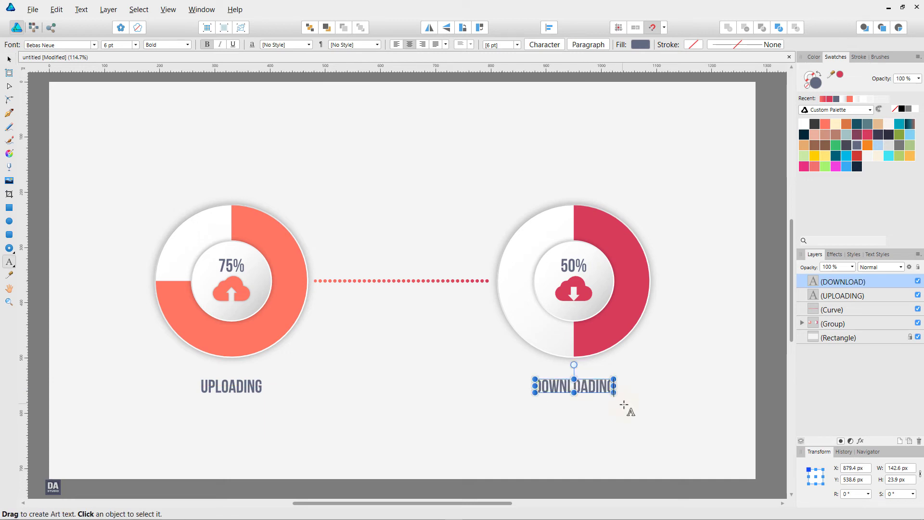
Step: Select both UPLOADING and DOWNLOADING labels and nudge them down slightly
click(9, 60)
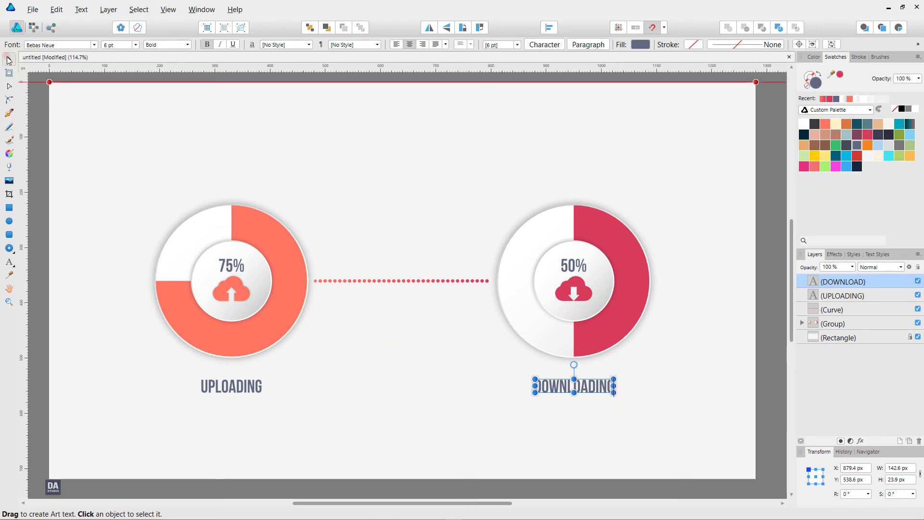
click(622, 461)
click(592, 389)
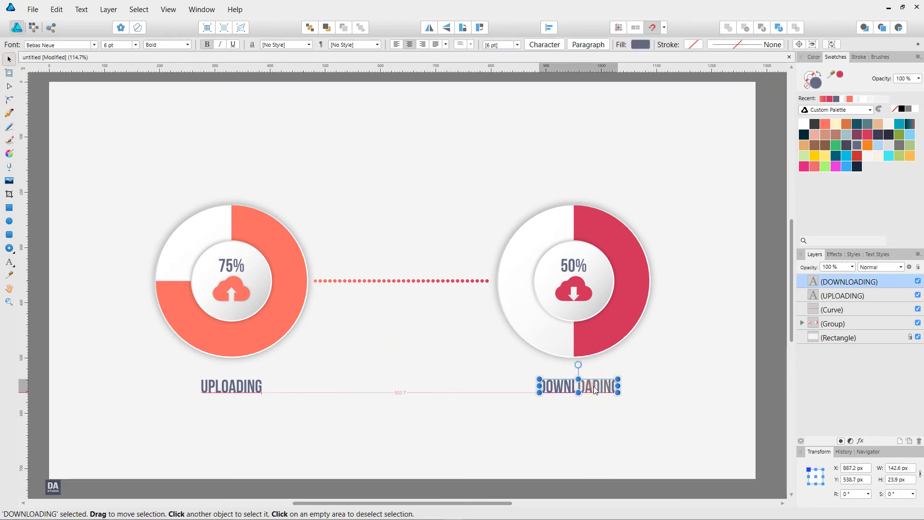
click(598, 415)
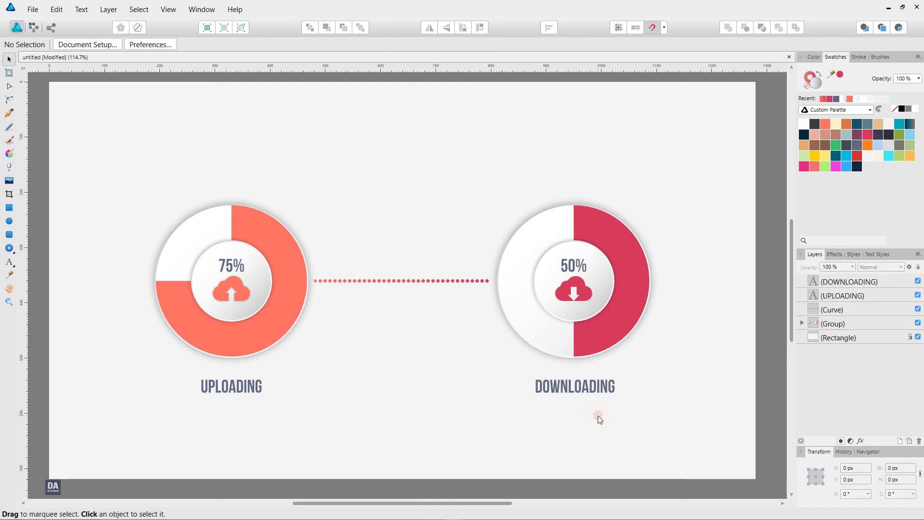
click(567, 394)
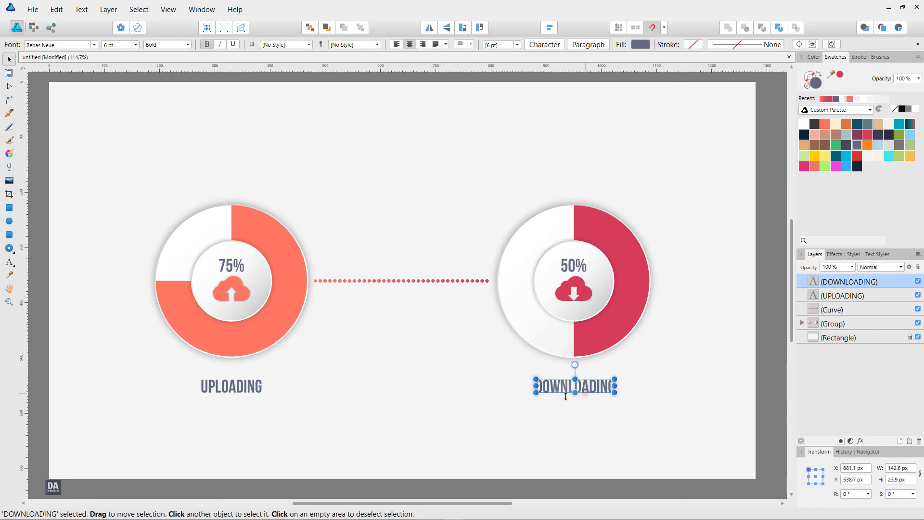
shift+click(241, 394)
drag(245, 394, 246, 397)
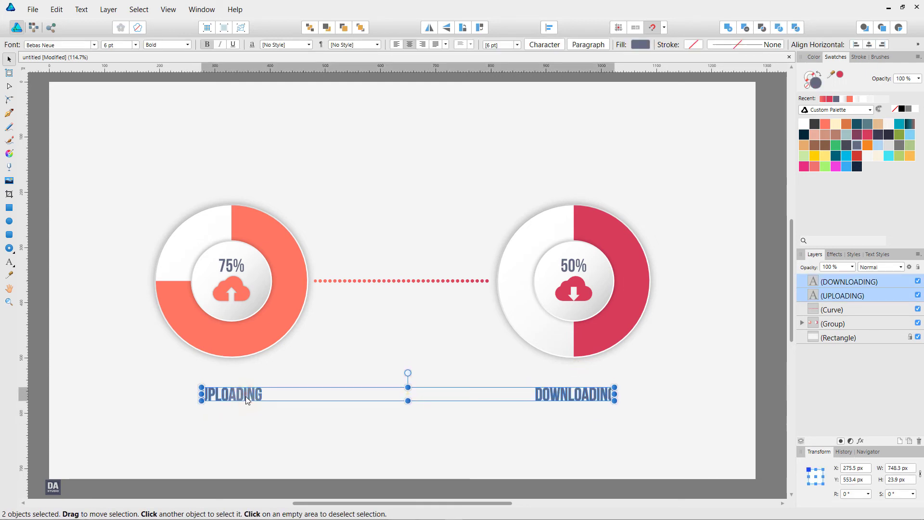
Step: Fine-tune each label so it sits centred under its ring, then check the whole layout
click(404, 438)
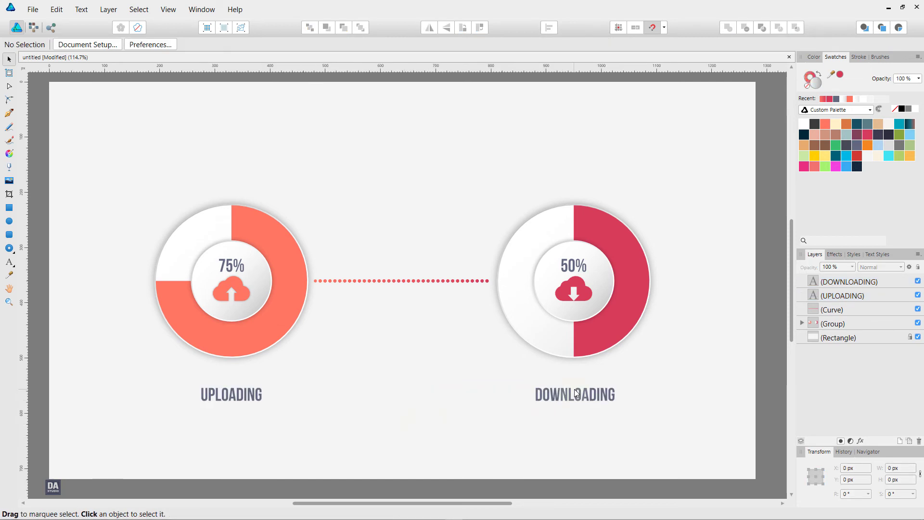
drag(576, 394, 576, 393)
click(417, 437)
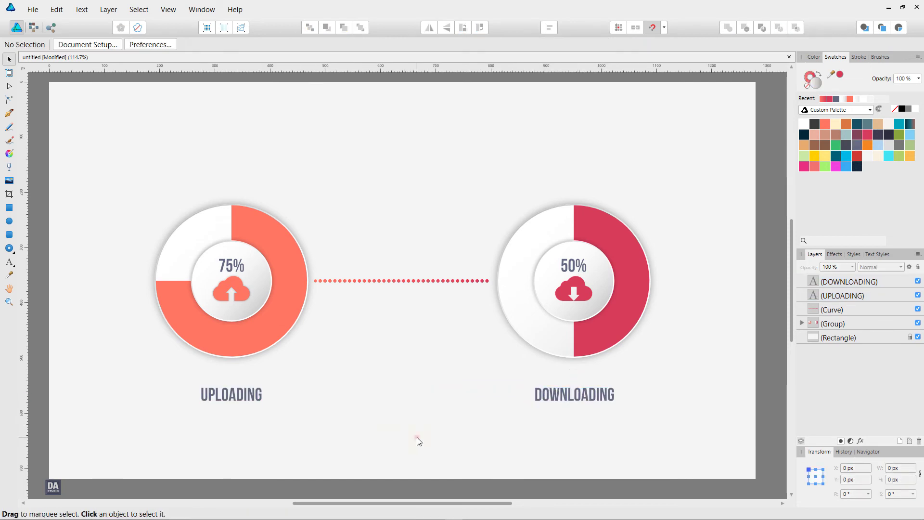
drag(245, 398, 244, 395)
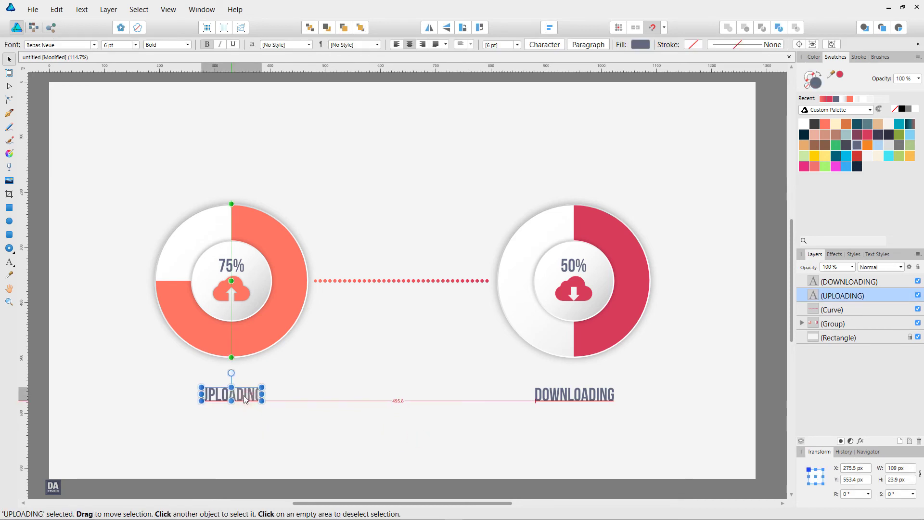
click(304, 423)
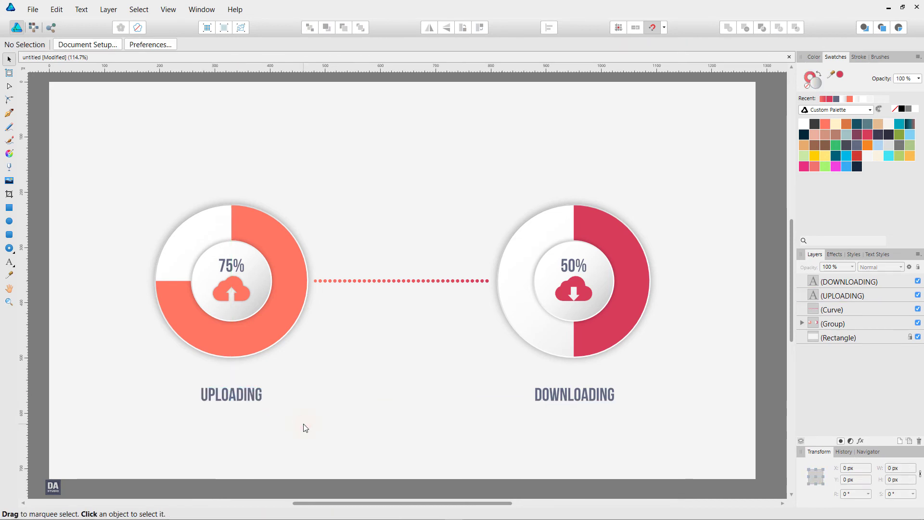
drag(127, 165, 712, 458)
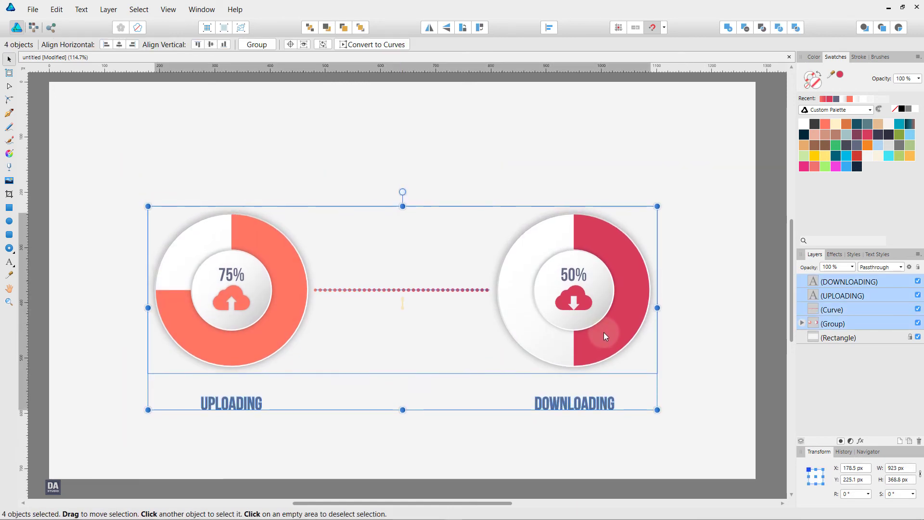
click(707, 333)
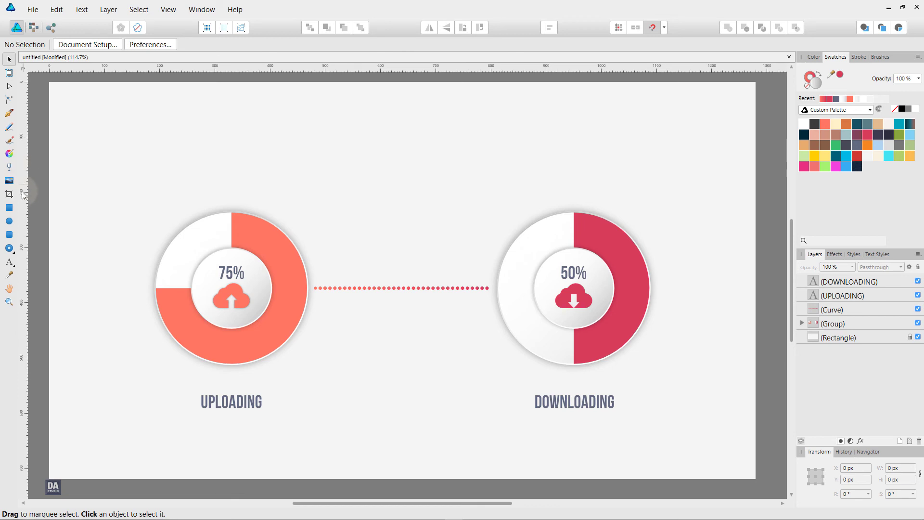
click(8, 207)
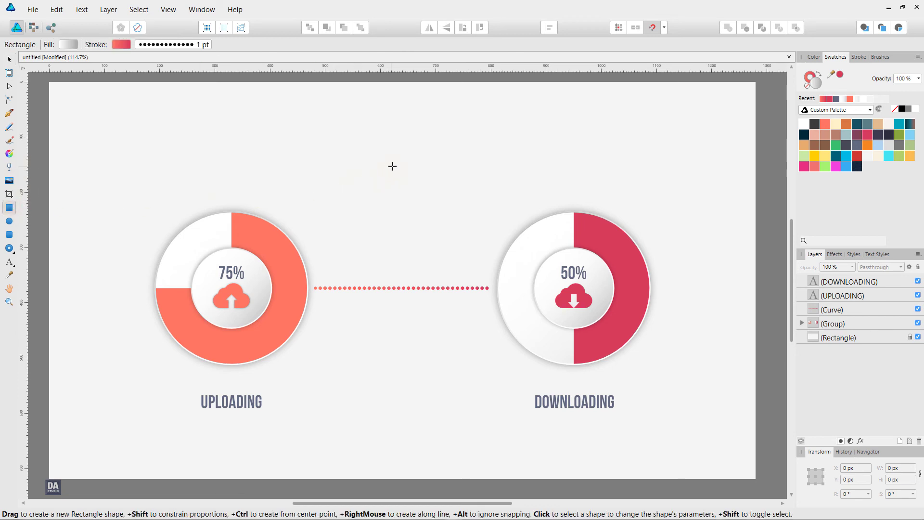
Step: Draw a wide 632 × 132.5 px rectangle above the two rings
mouse_move(403, 166)
mouse_down()
mouse_move(593, 193)
mouse_move(578, 202)
mouse_up()
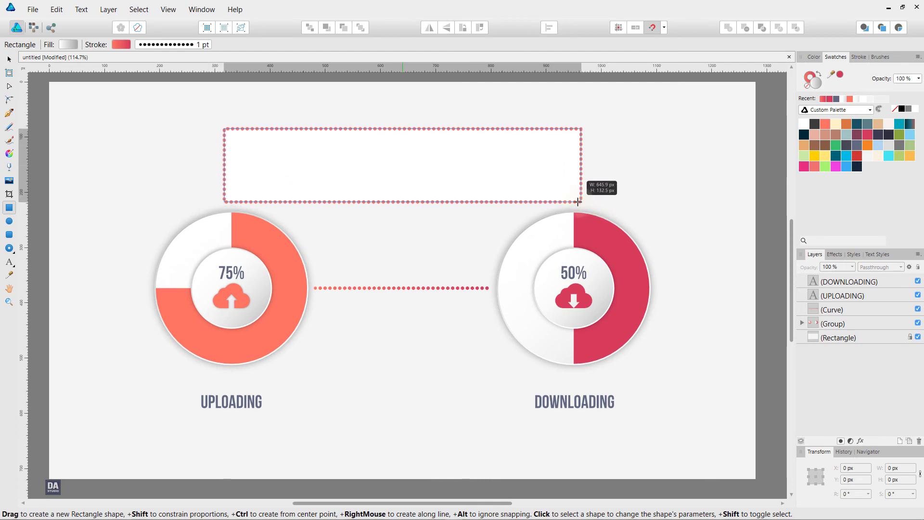
drag(578, 202, 577, 202)
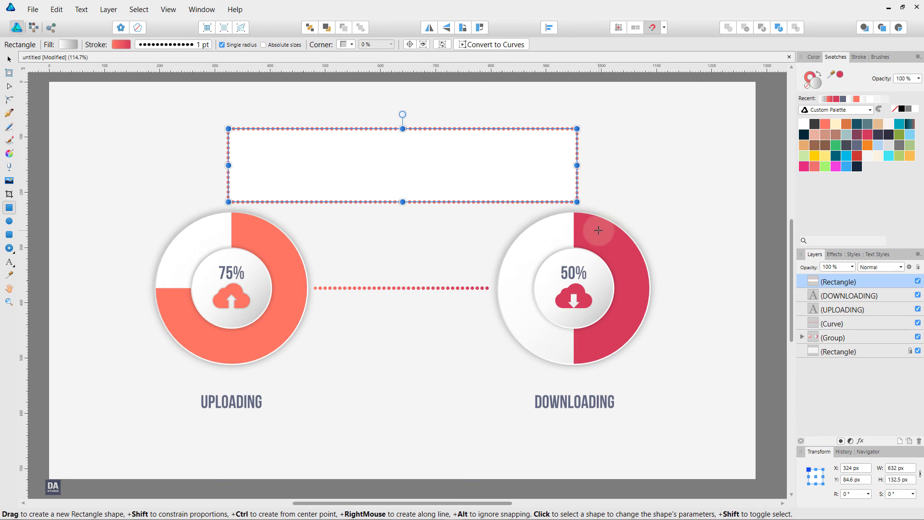
key(v)
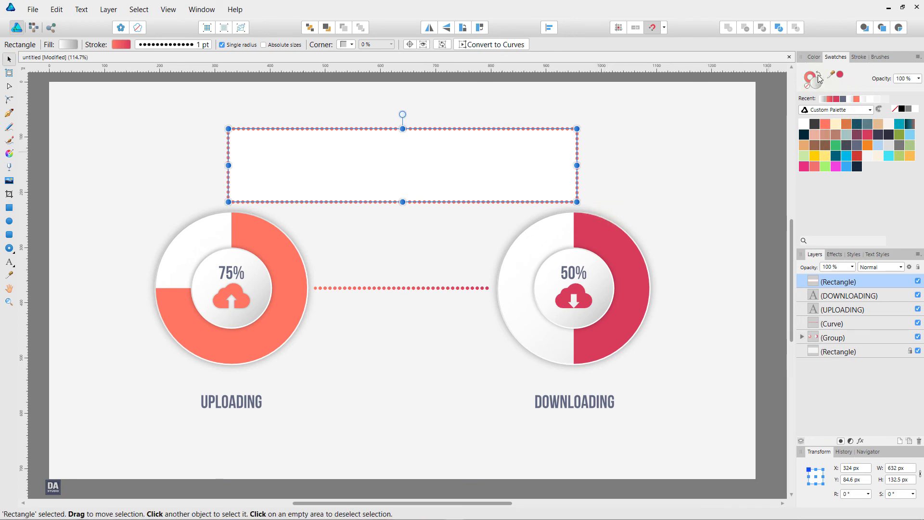
Step: Give the rectangle no fill and a solid 0.5 pt slate blue-grey outline
click(859, 58)
click(834, 72)
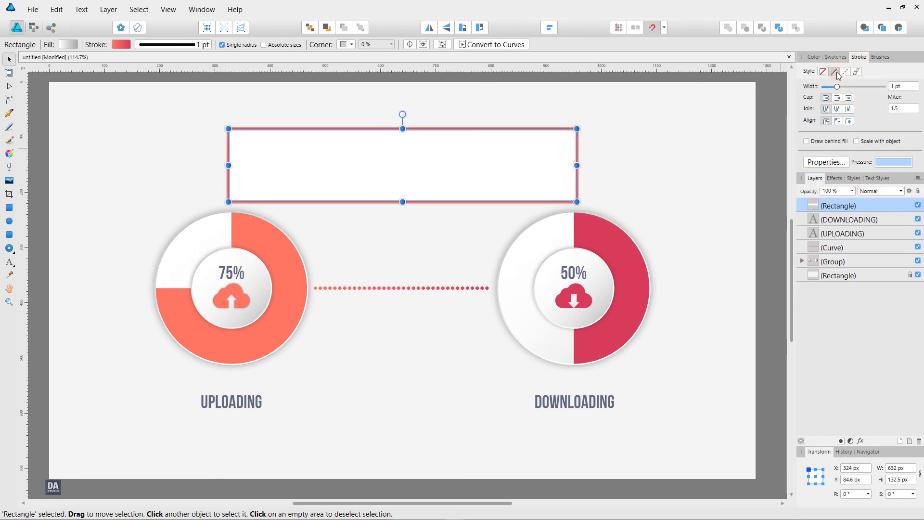
click(838, 58)
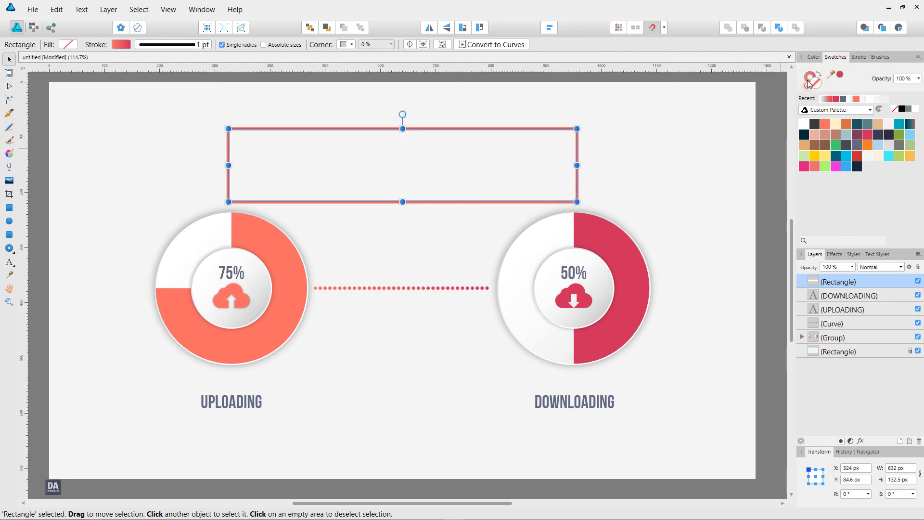
click(810, 86)
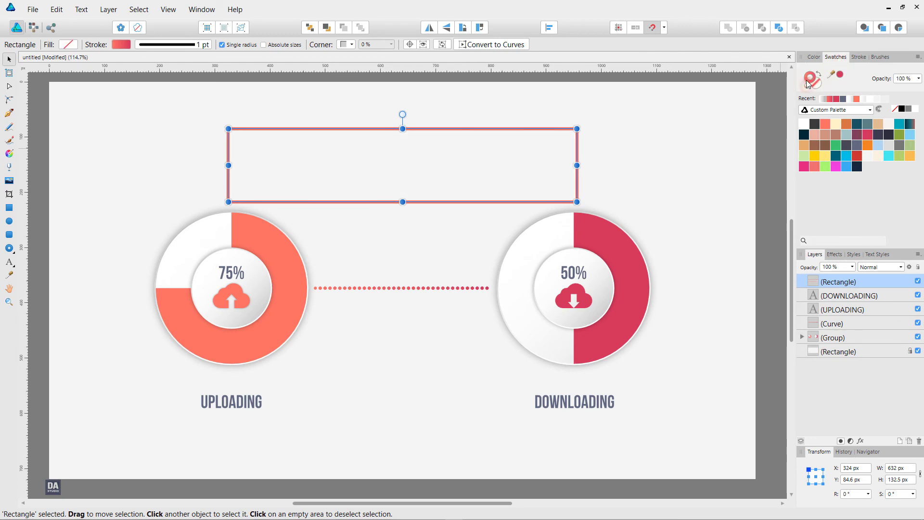
click(860, 146)
click(859, 57)
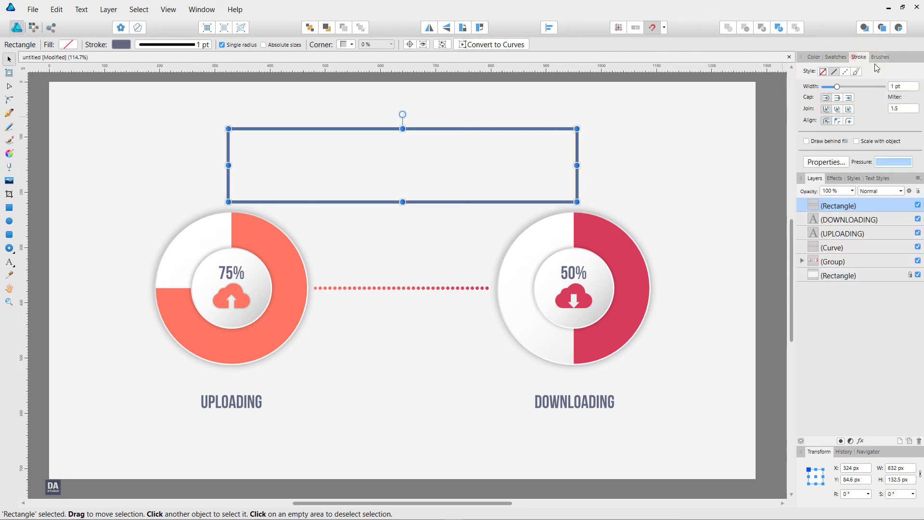
scroll(906, 87, down, 2)
scroll(905, 86, down, 2)
scroll(909, 95, down, 1)
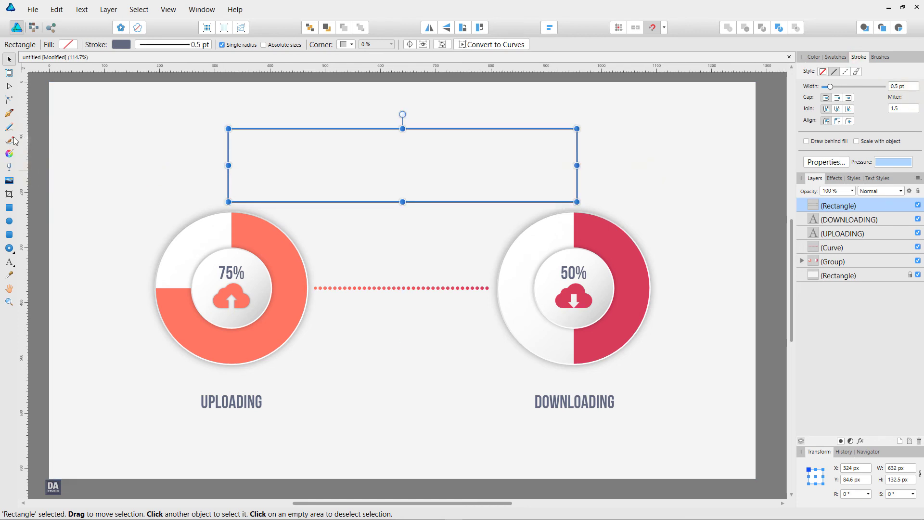
Step: Convert the rectangle to curves and break its path at both bottom corners
click(9, 87)
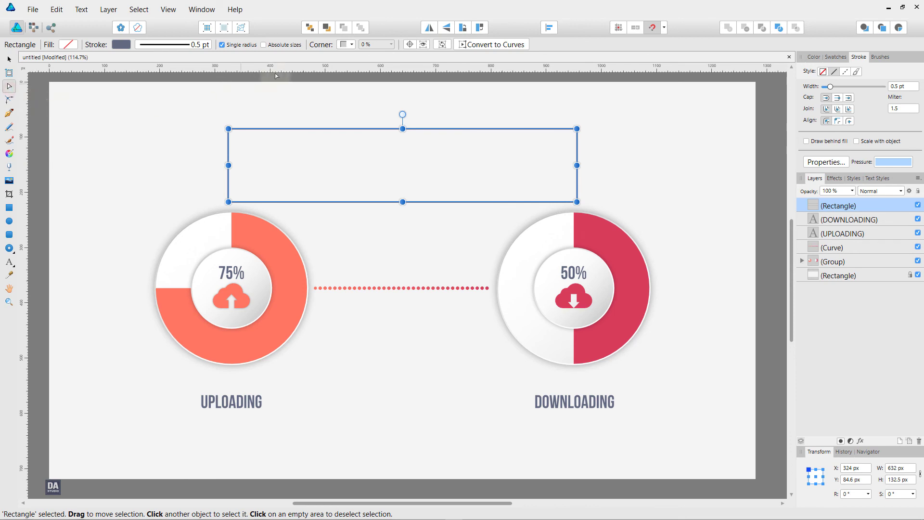
click(505, 45)
click(228, 202)
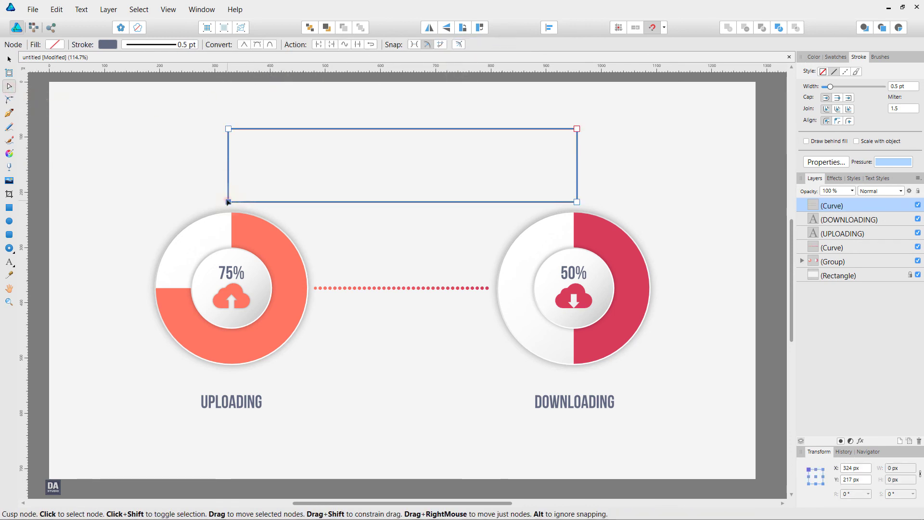
click(320, 45)
click(577, 202)
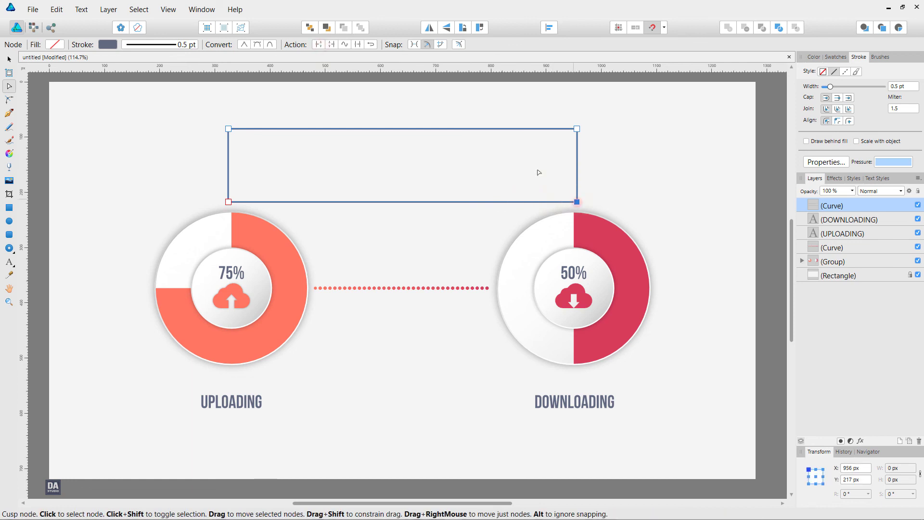
click(320, 47)
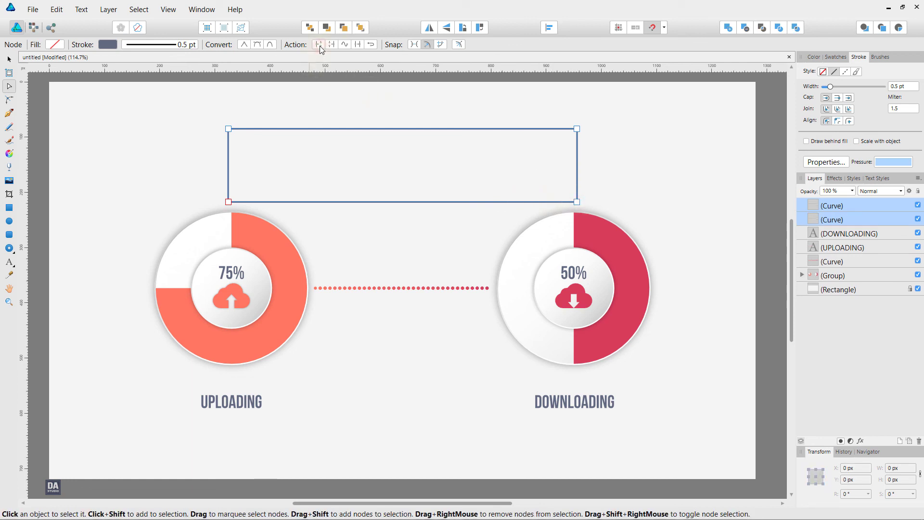
Step: Delete the rectangle's bottom line and lower the top edge to shorten the bracket
key(v)
click(369, 200)
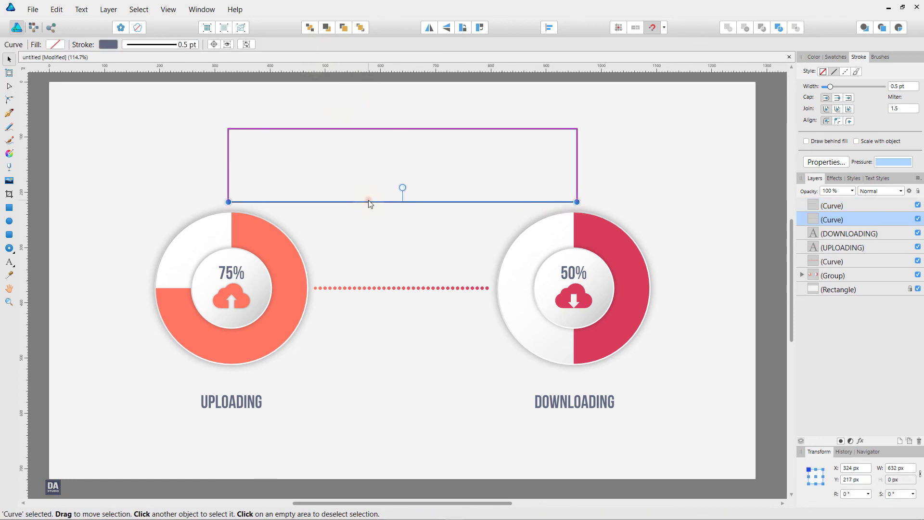
key(Delete)
click(397, 127)
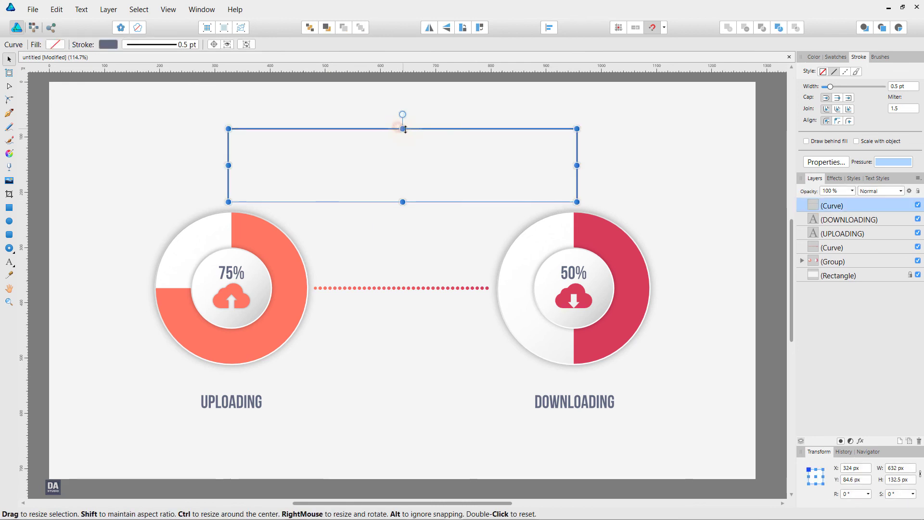
drag(403, 128, 409, 160)
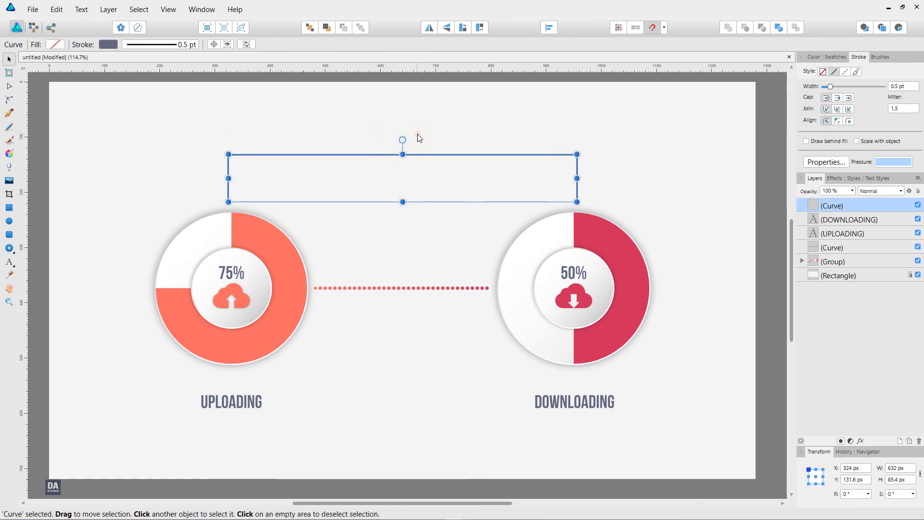
click(417, 135)
Step: Draw a short vertical stem up from the middle of the bracket's top with the Pen tool
key(p)
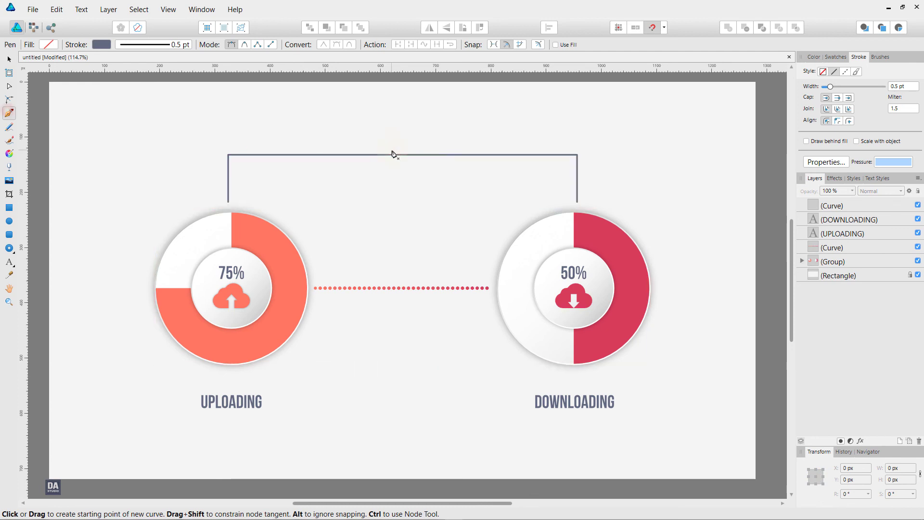
drag(402, 154, 404, 122)
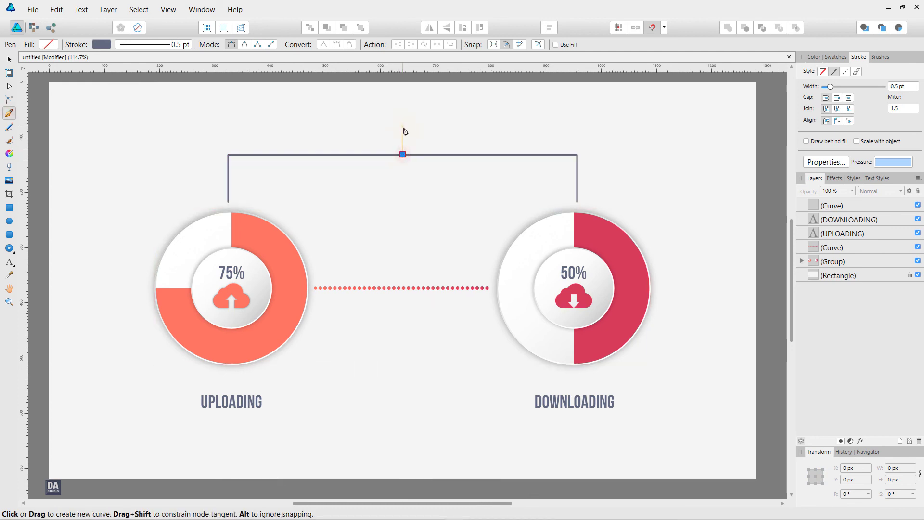
click(403, 127)
key(v)
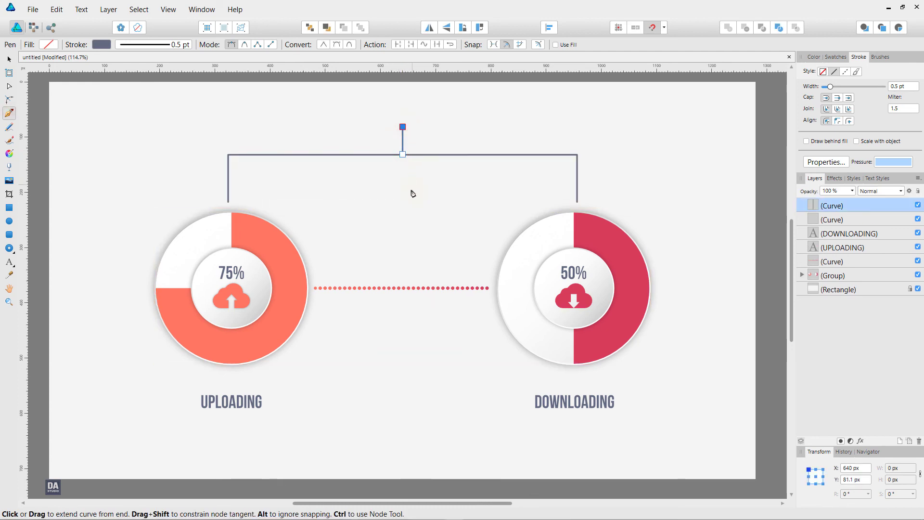
click(413, 197)
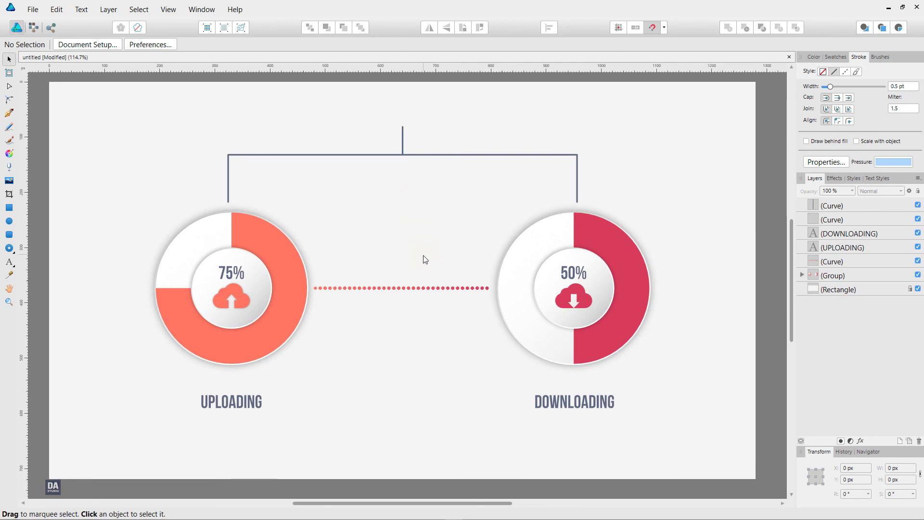
Step: Group the bracket and stem and set the group's opacity to 50%
click(366, 155)
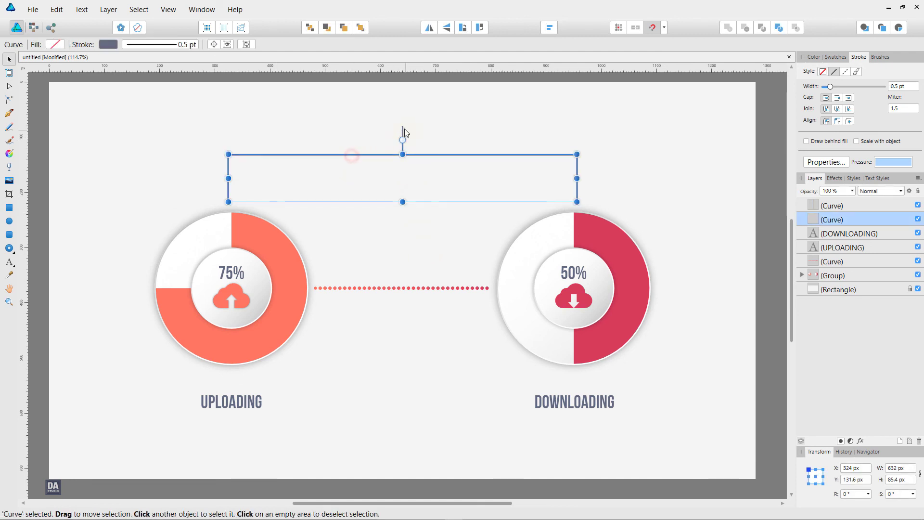
shift+click(404, 130)
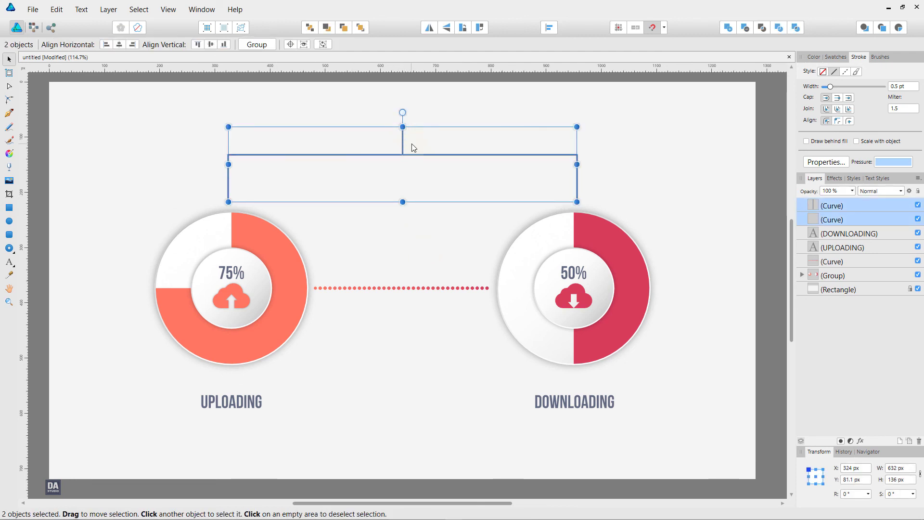
right_click(411, 146)
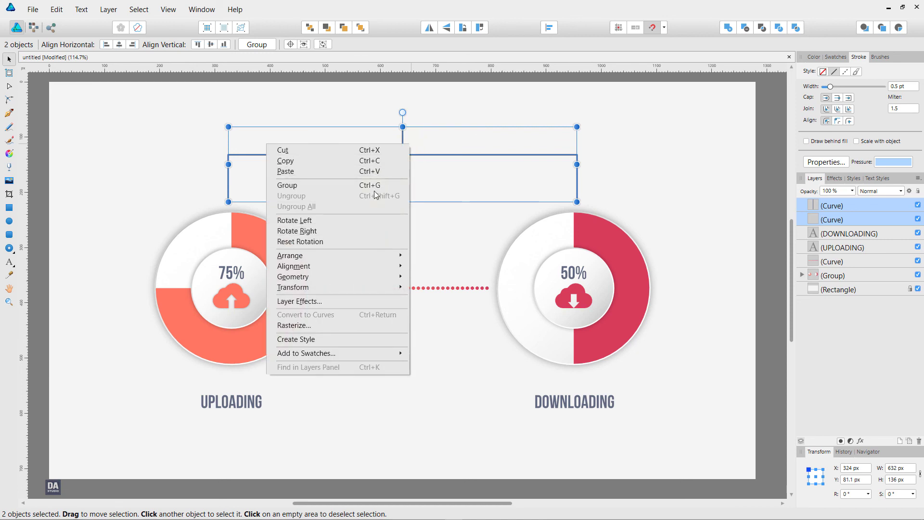
click(377, 186)
click(852, 191)
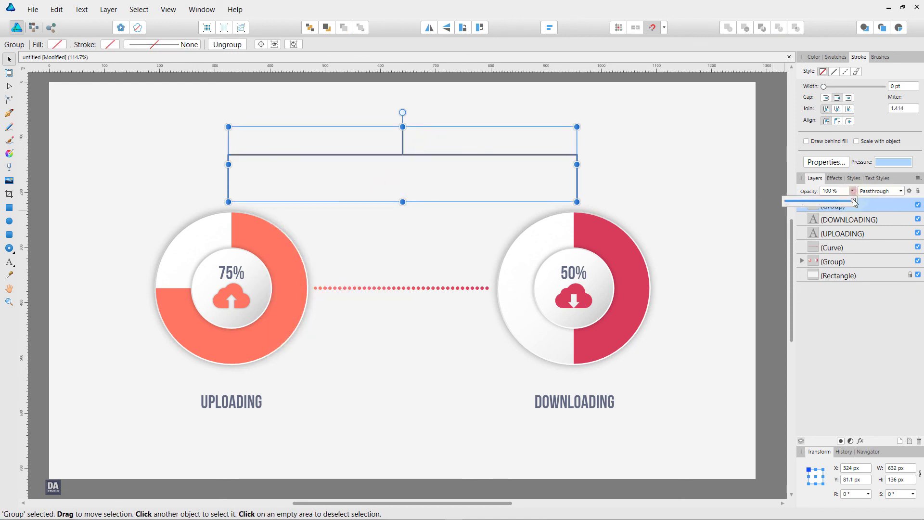
drag(855, 201, 822, 204)
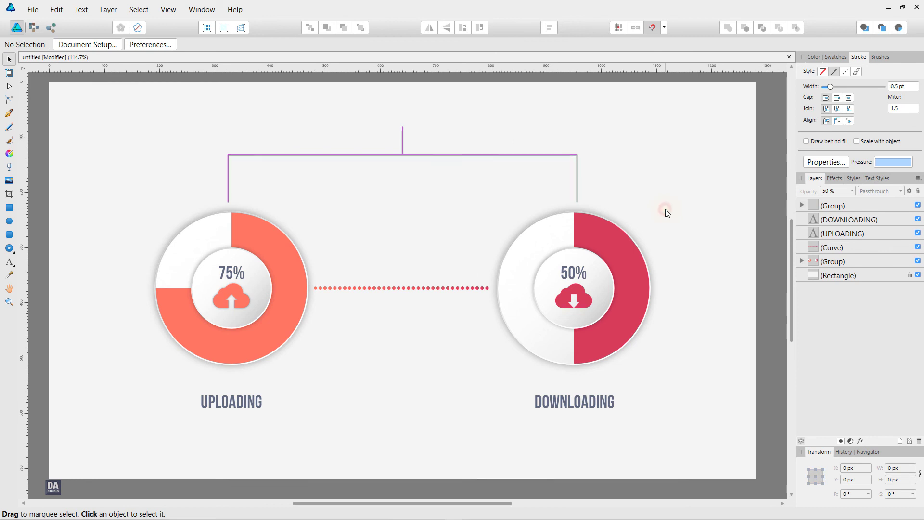
Step: Duplicate the DOWNLOADING label above the bracket and retype it as PROGRESS INFOGRAPHICS
click(556, 402)
mouse_move(557, 402)
mouse_down()
mouse_move(331, 111)
mouse_move(389, 115)
mouse_up()
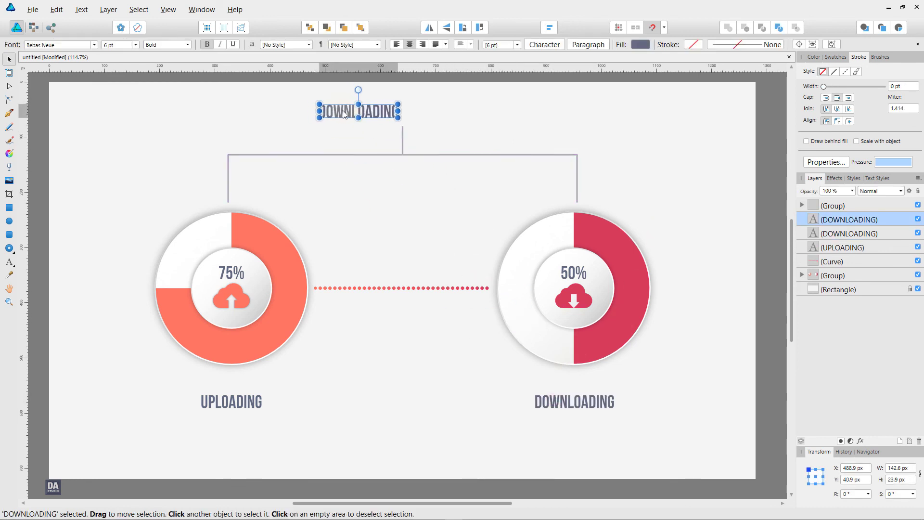
double_click(388, 114)
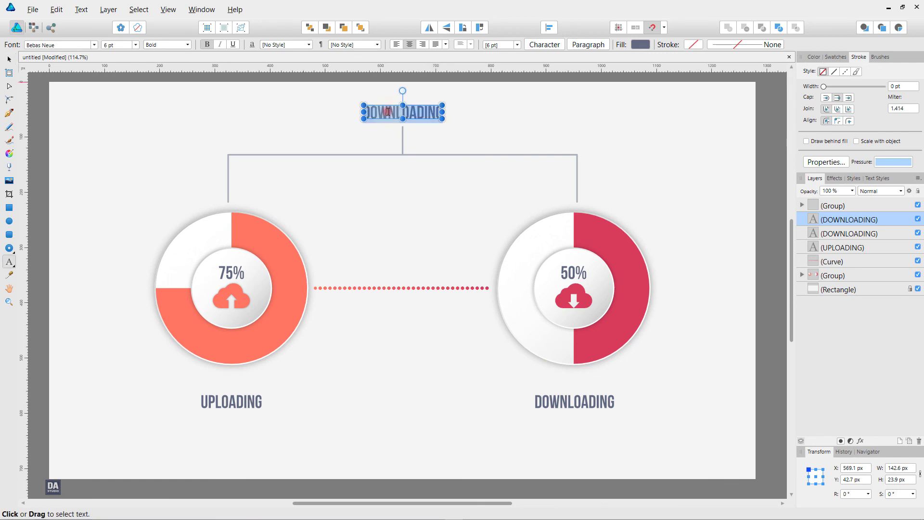
text(PROGRESS INF)
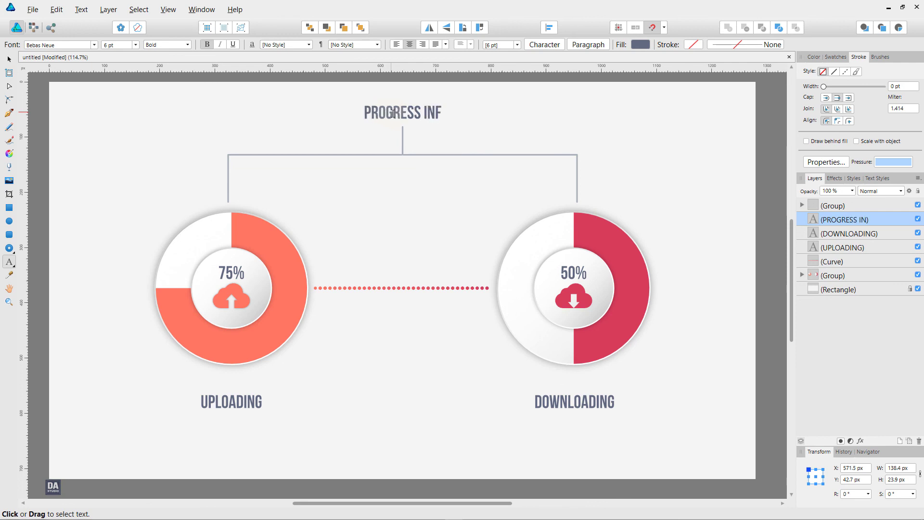
text(OGRAPHI)
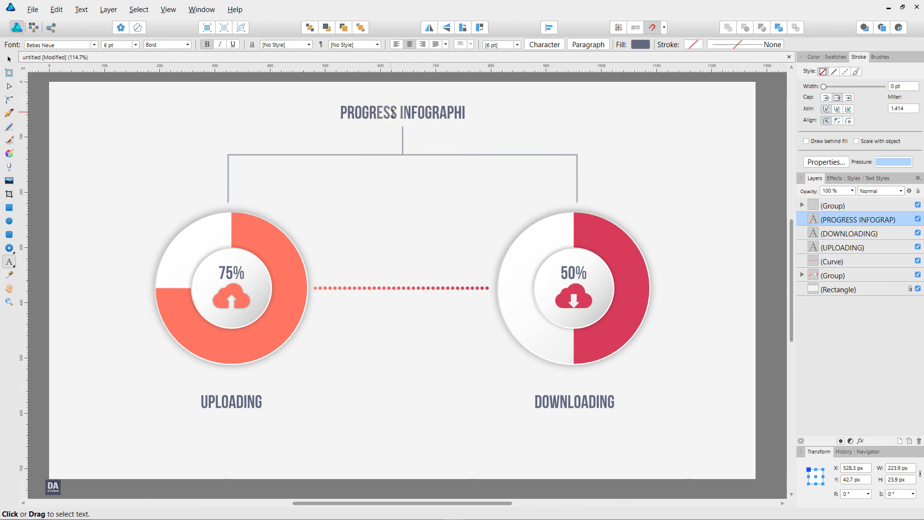
text(CS)
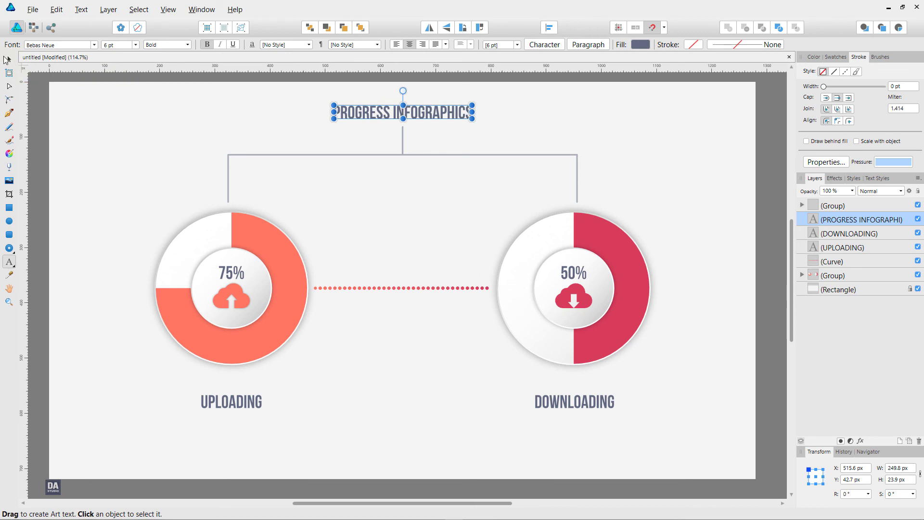
Step: Centre the PROGRESS INFOGRAPHICS title horizontally above the stem
click(8, 59)
click(556, 31)
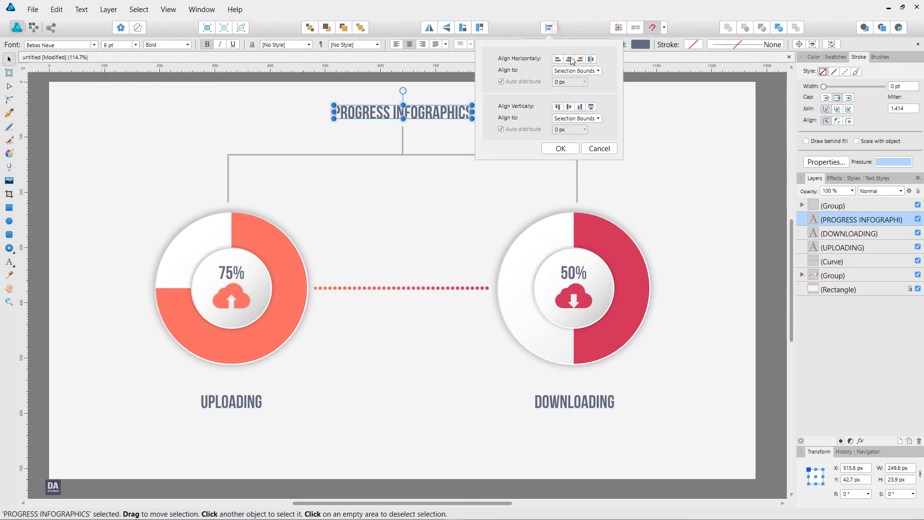
click(573, 149)
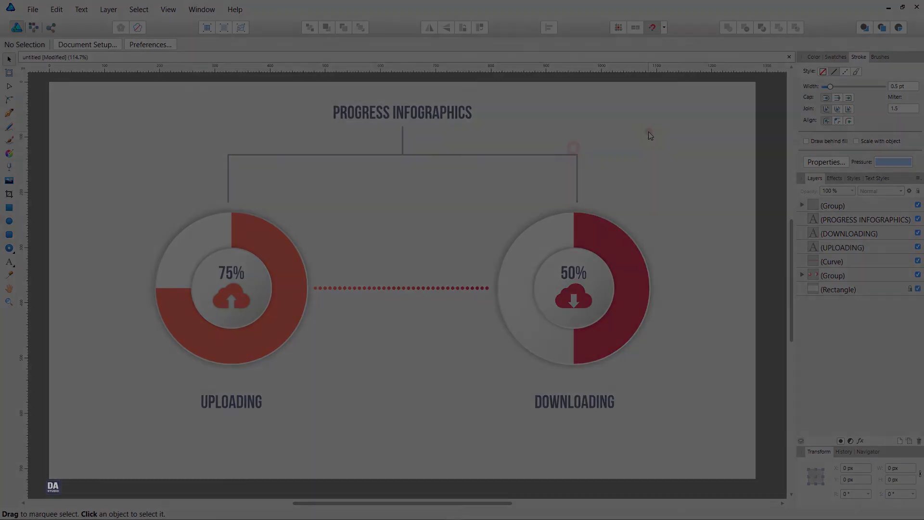